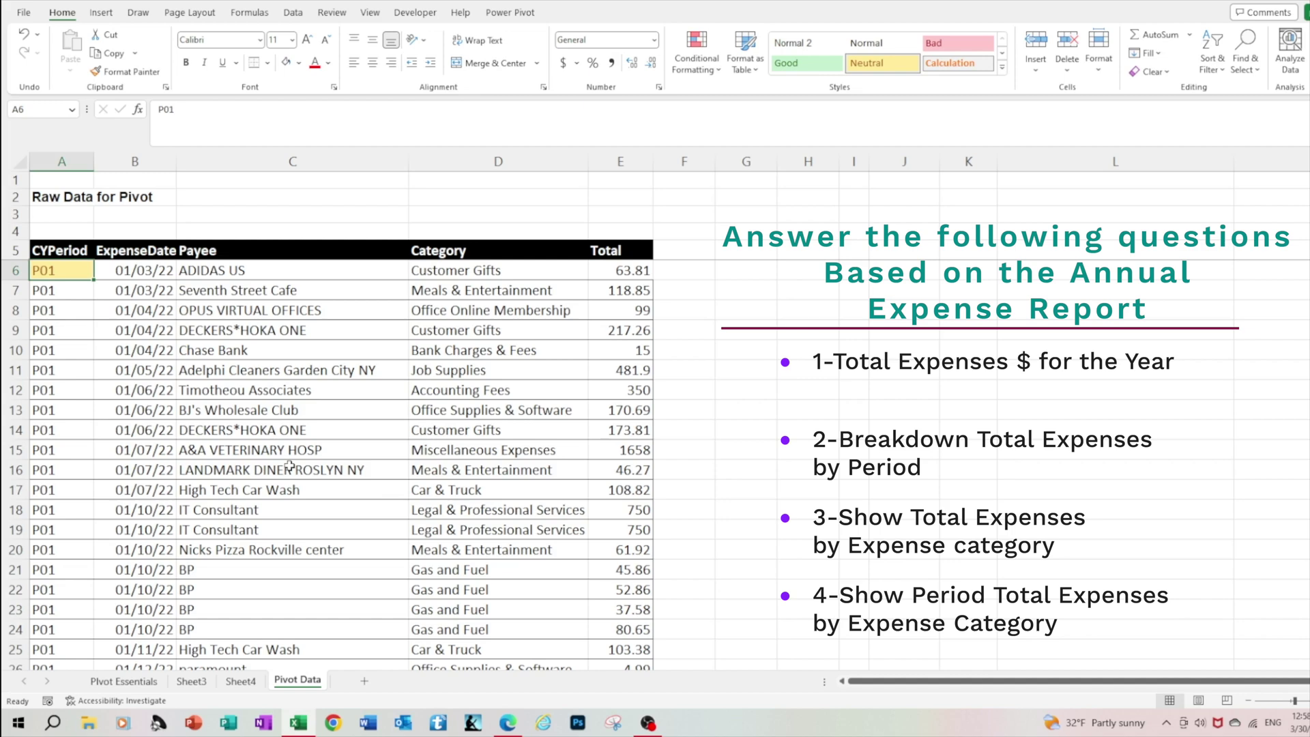
Jump along the first expense row to its Total cell
{"action": "key", "text": "ctrl+Right"}
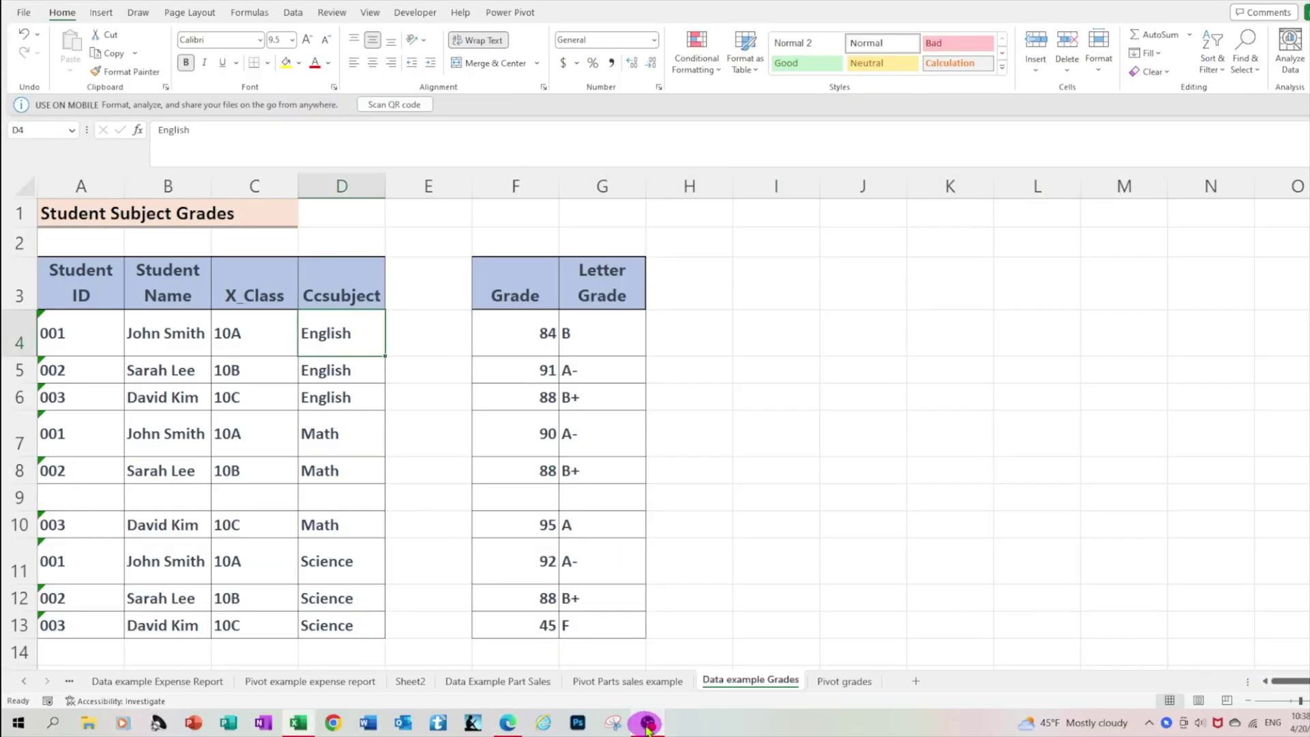
Rename the X_Class header to Class and the Ccsubject header to Course
{"action": "left_click", "coordinate": [87, 277]}
{"action": "left_click", "coordinate": [189, 285]}
{"action": "left_click", "coordinate": [240, 291]}
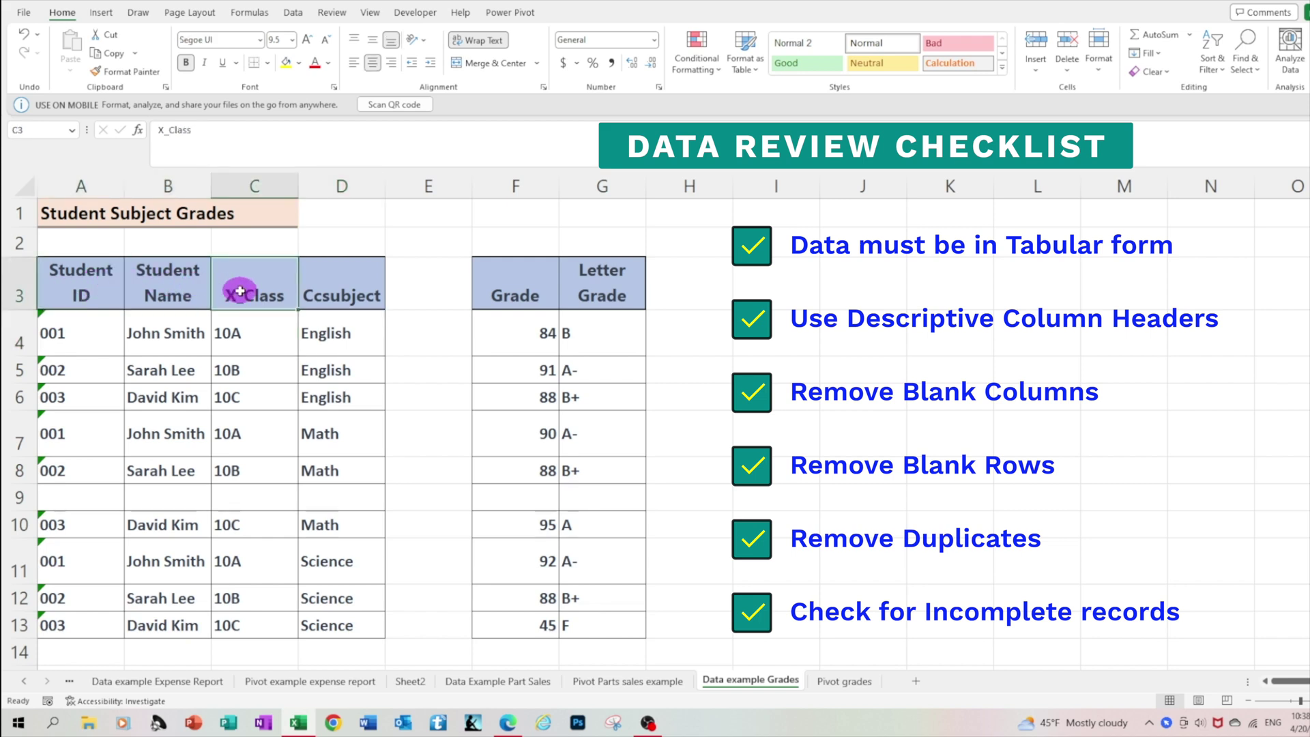
{"action": "type", "text": "Cla"}
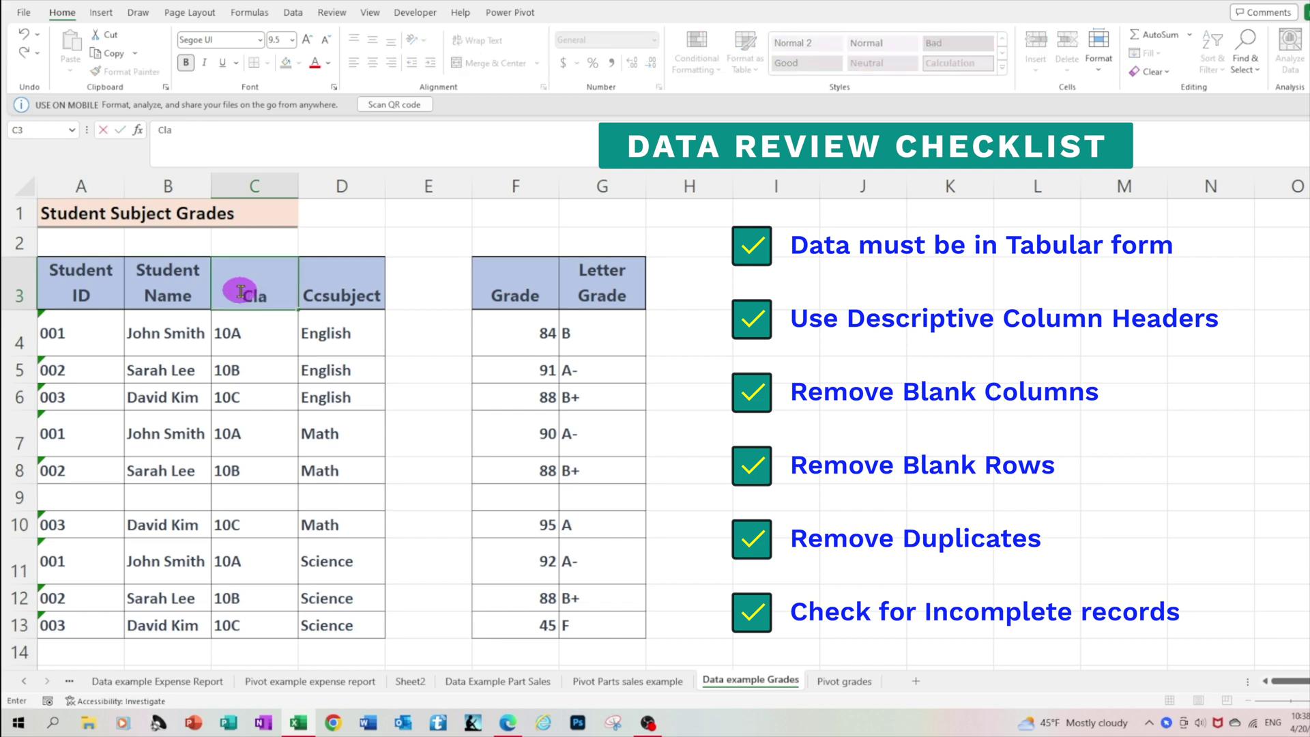
{"action": "type", "text": "ss"}
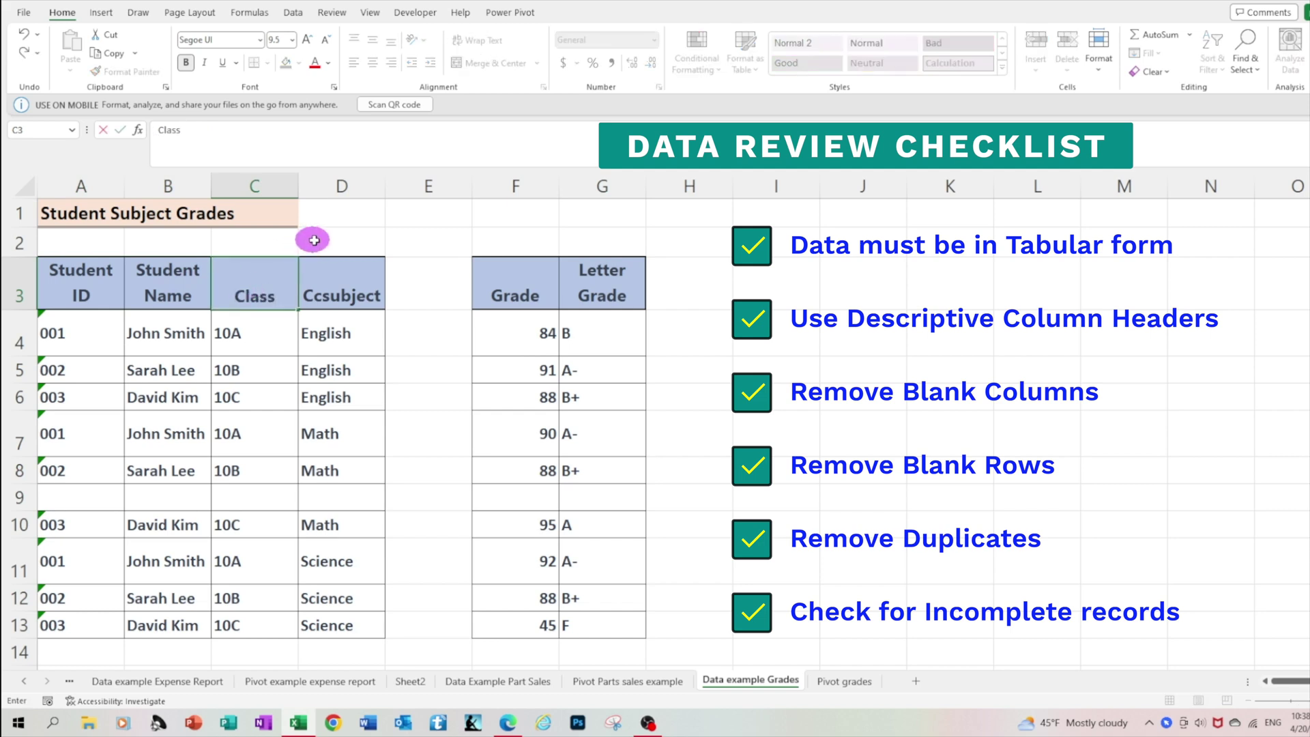
{"action": "left_click", "coordinate": [370, 293]}
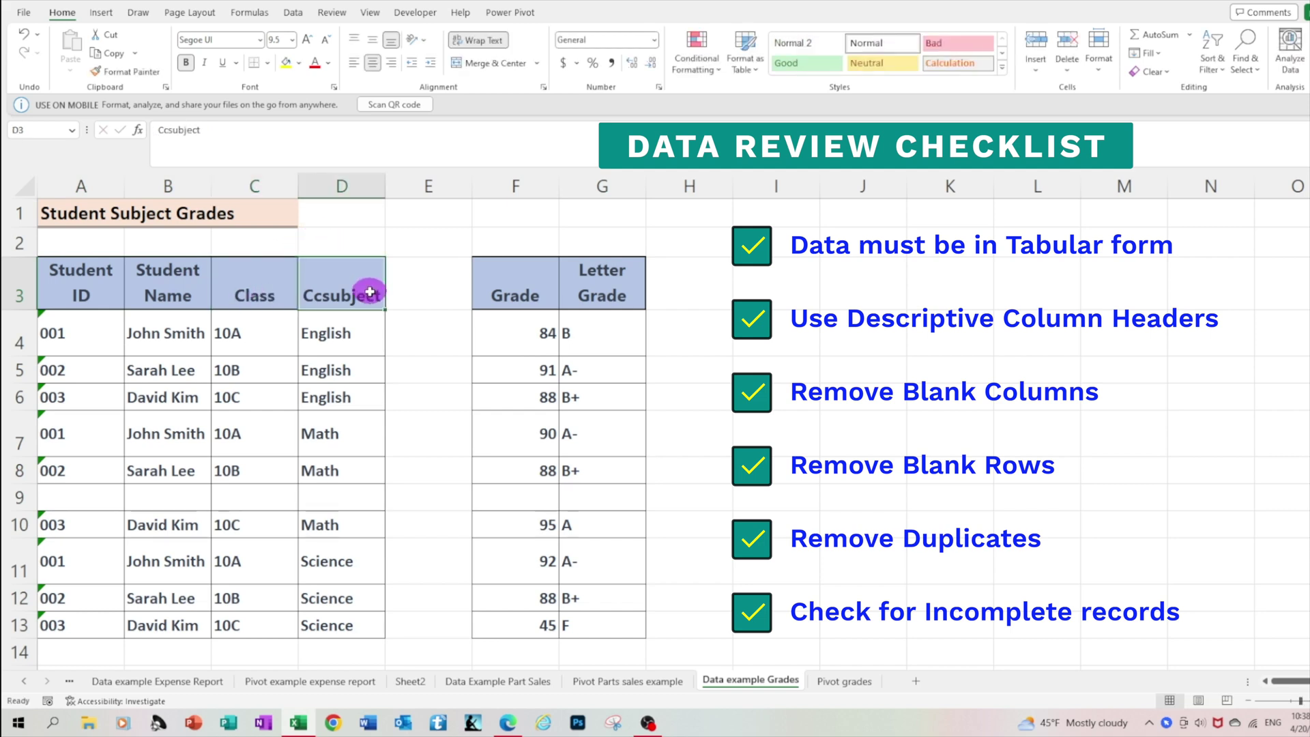
{"action": "type", "text": "Course"}
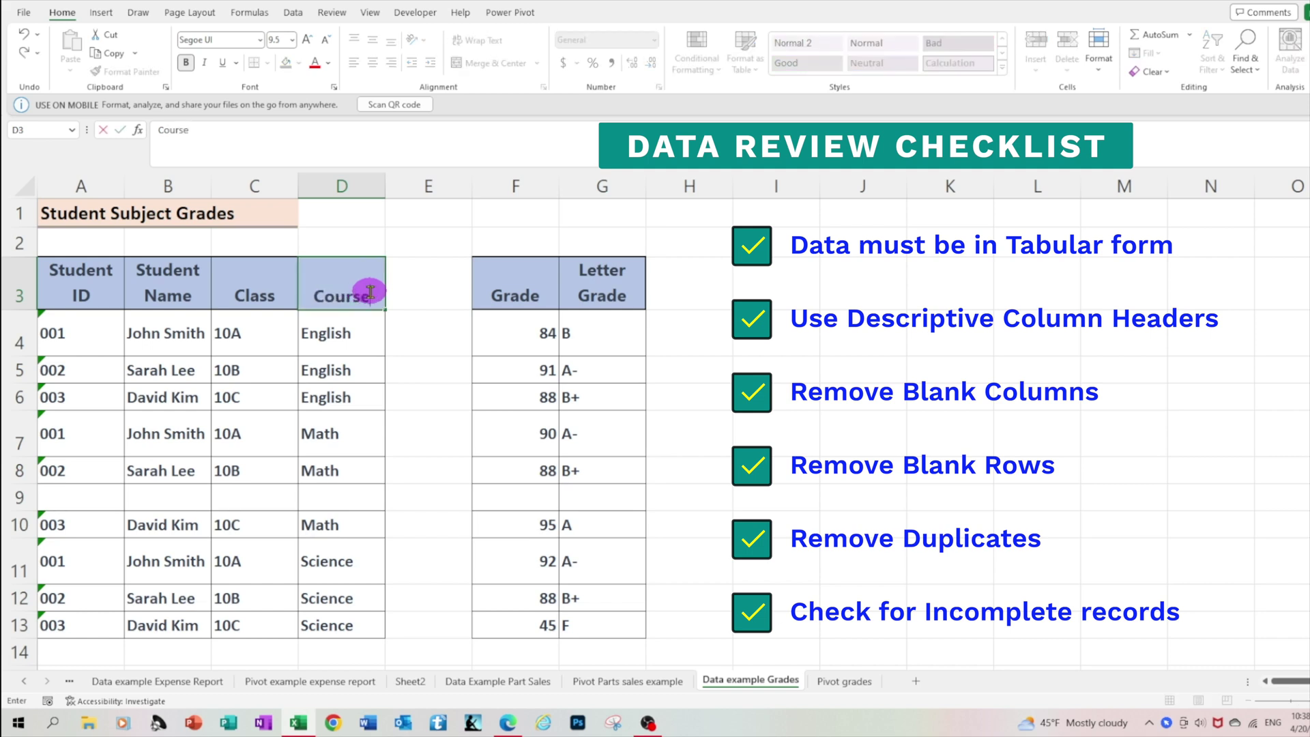
{"action": "key", "text": "Return"}
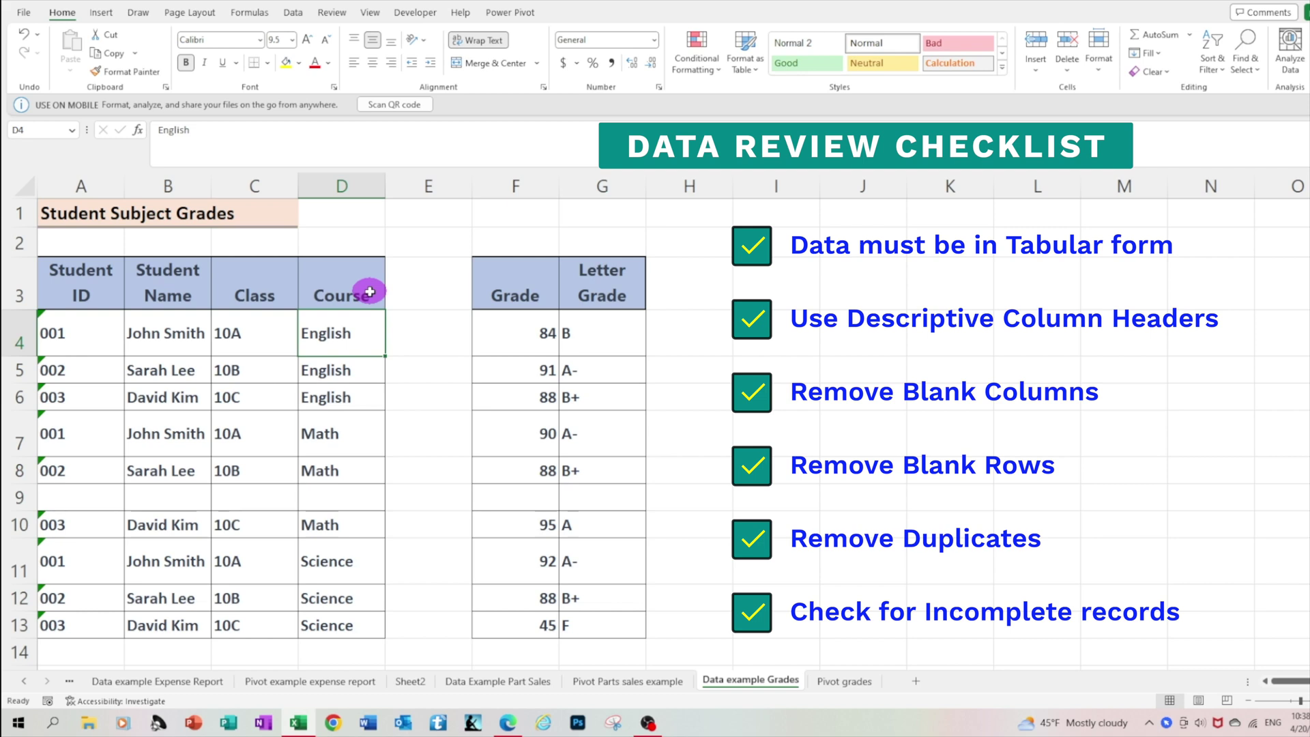
Check the data region with Ctrl+A, then delete the blank column E
{"action": "left_click", "coordinate": [416, 185]}
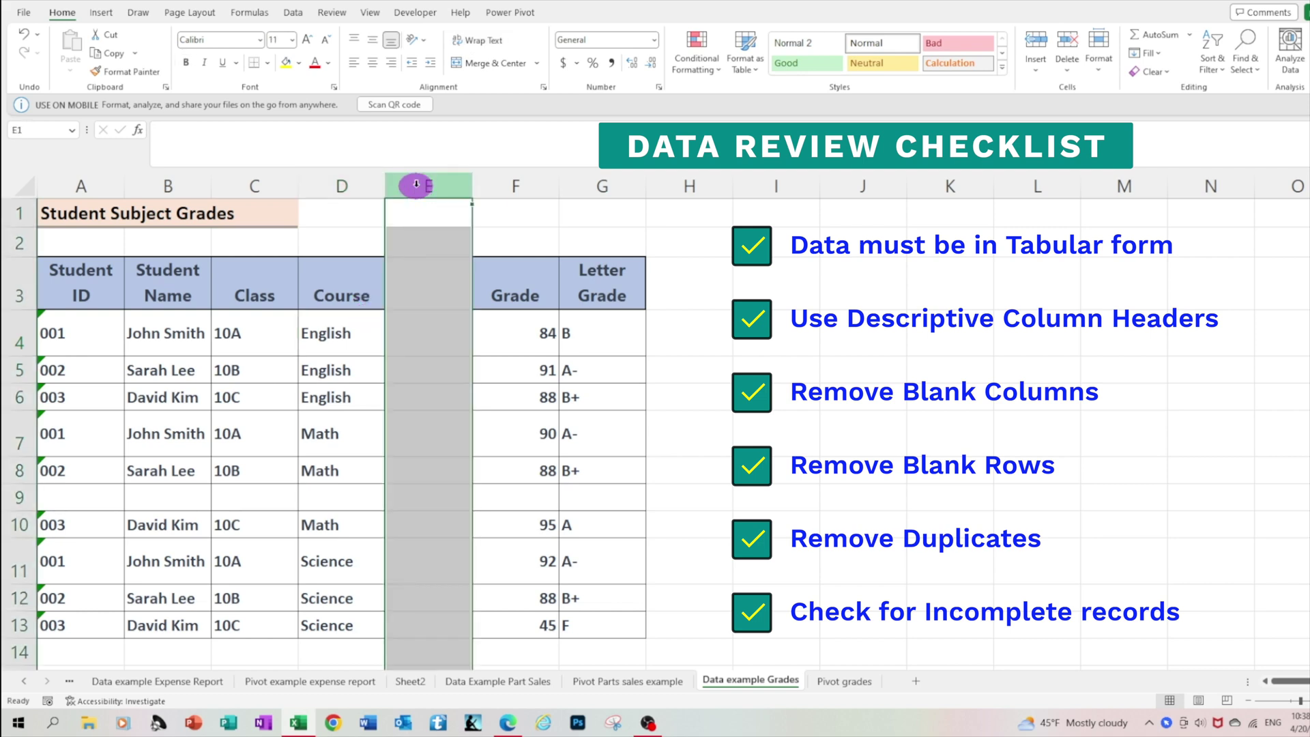
{"action": "left_click", "coordinate": [410, 601]}
{"action": "left_click", "coordinate": [156, 397]}
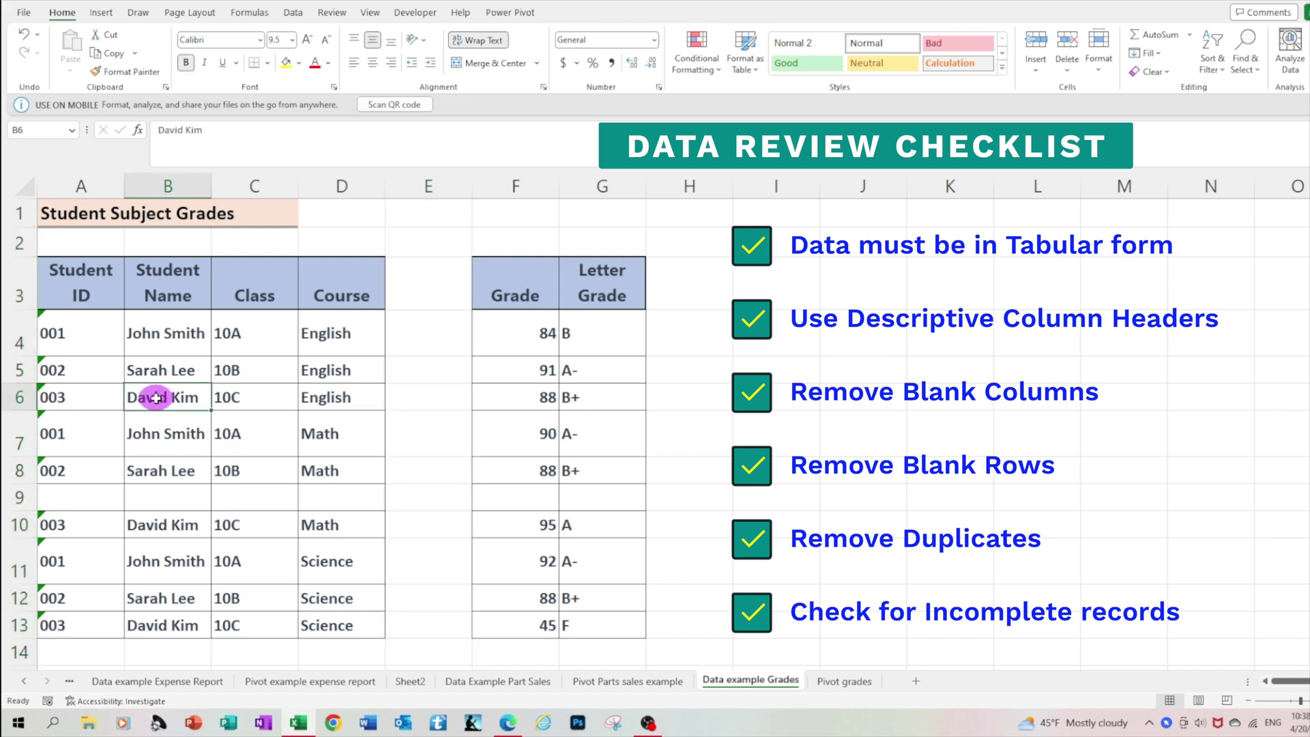
{"action": "key", "text": "ctrl+a"}
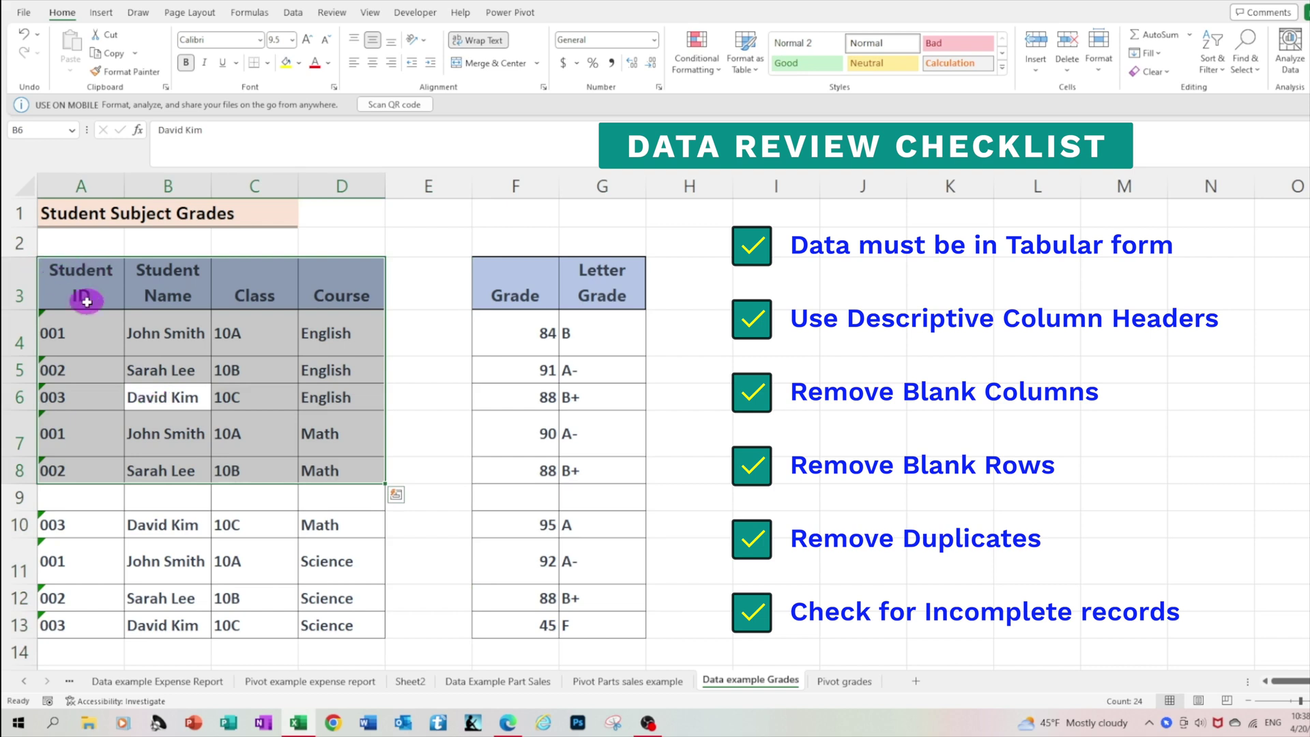
{"action": "left_click", "coordinate": [407, 466]}
{"action": "left_click", "coordinate": [443, 179]}
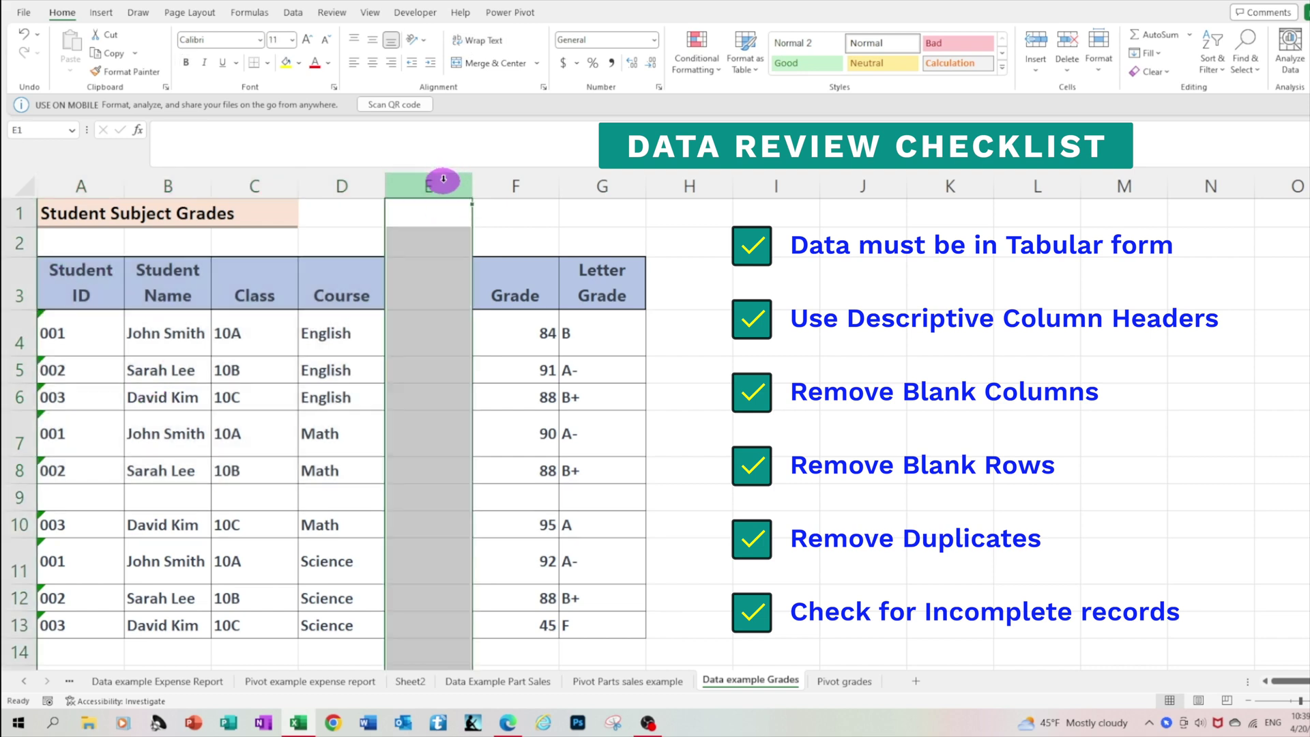
{"action": "right_click", "coordinate": [443, 180]}
{"action": "left_click", "coordinate": [477, 340]}
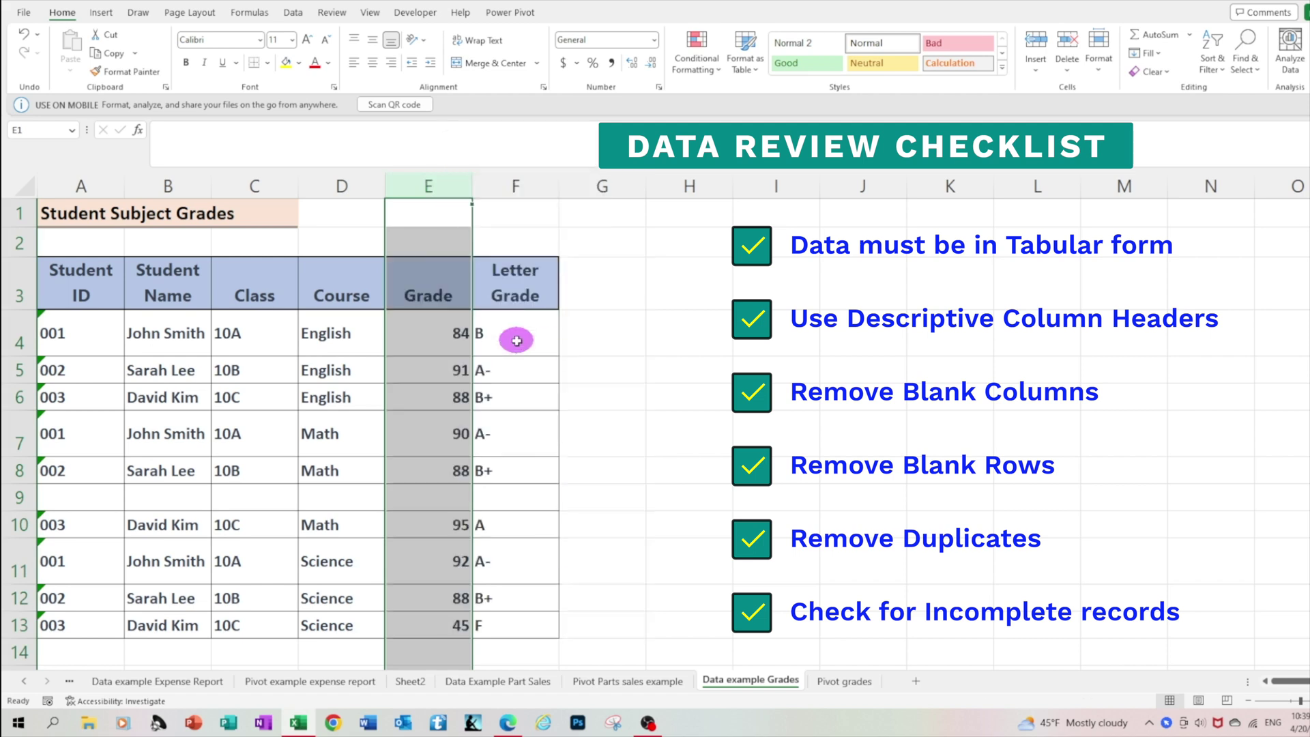
{"action": "left_click", "coordinate": [359, 450]}
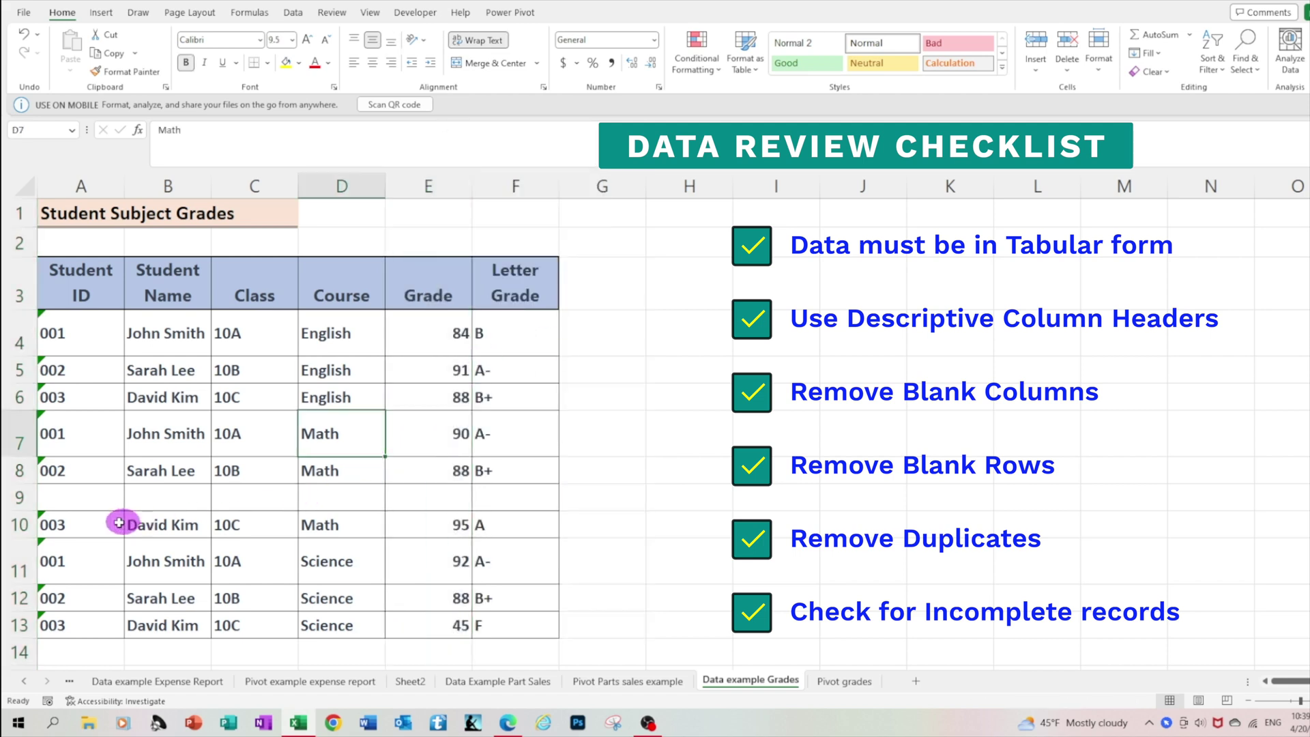
Show the data splits at blank row 9, then delete row 9
{"action": "left_click", "coordinate": [19, 501]}
{"action": "left_click", "coordinate": [79, 359]}
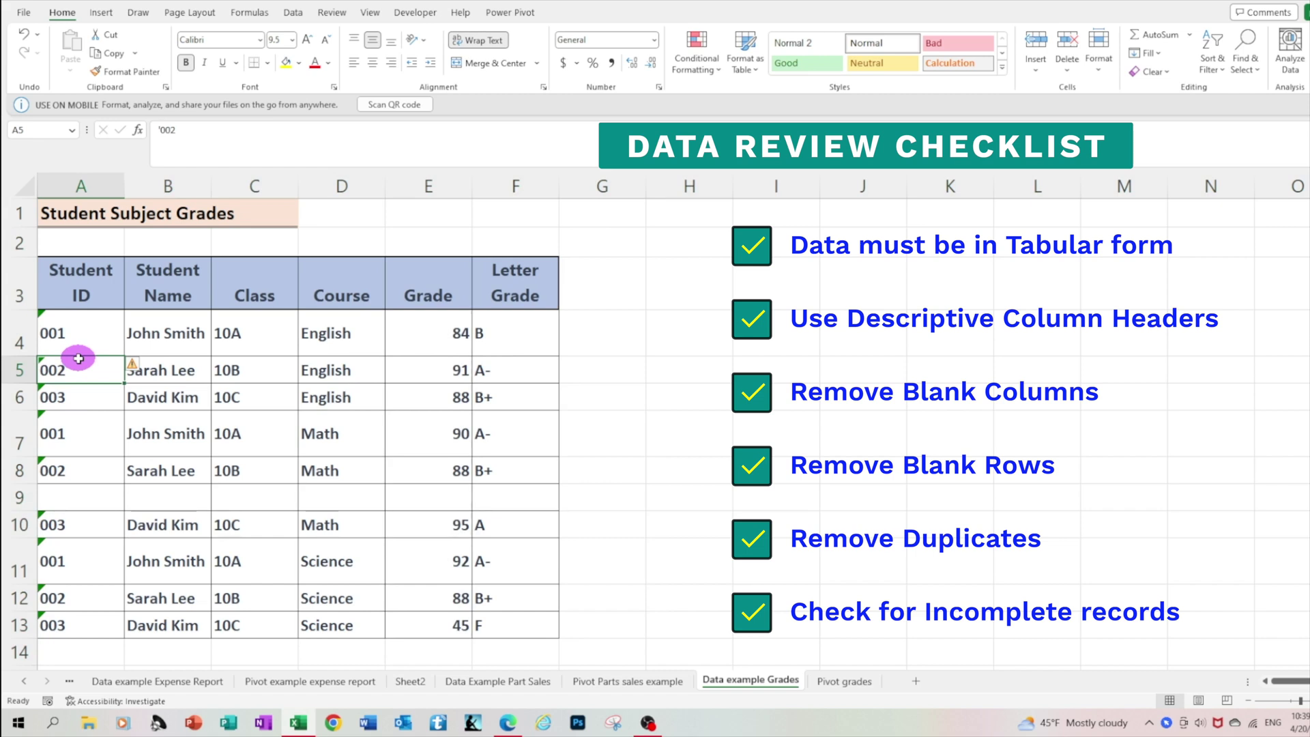
{"action": "key", "text": "ctrl+a"}
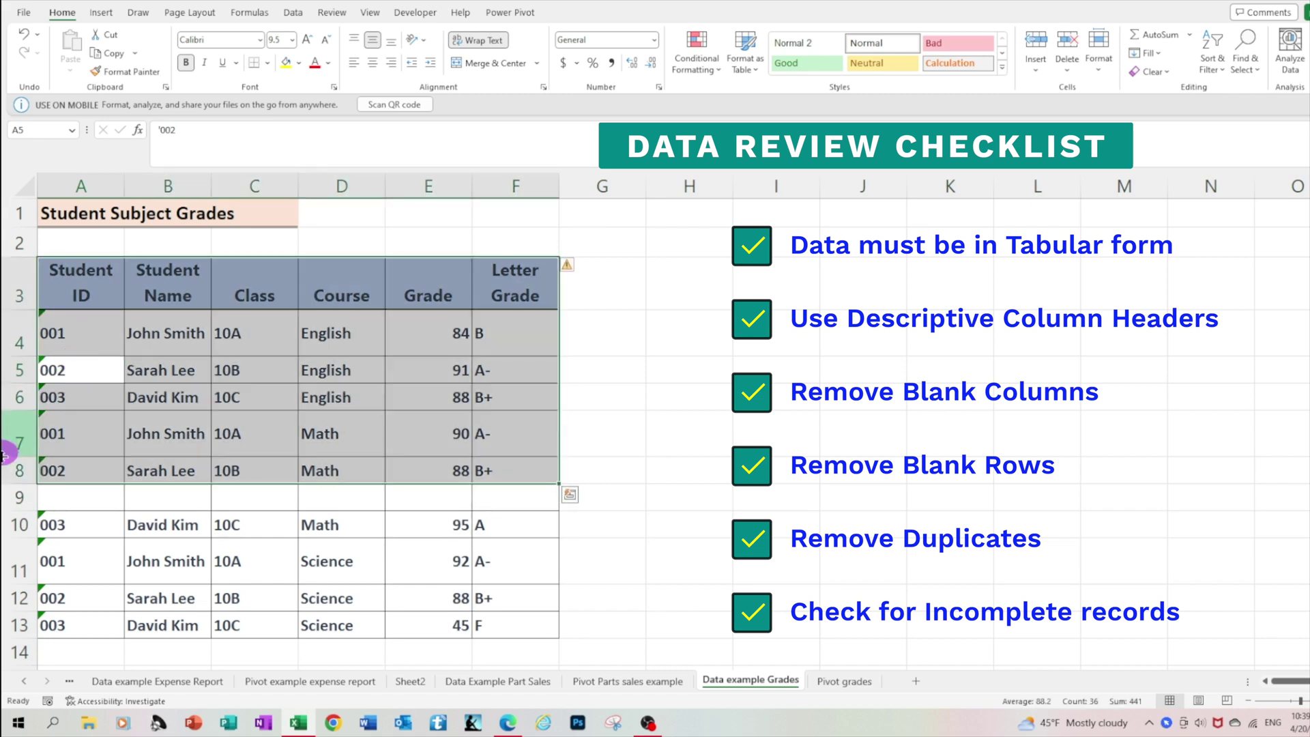
{"action": "left_click", "coordinate": [113, 615]}
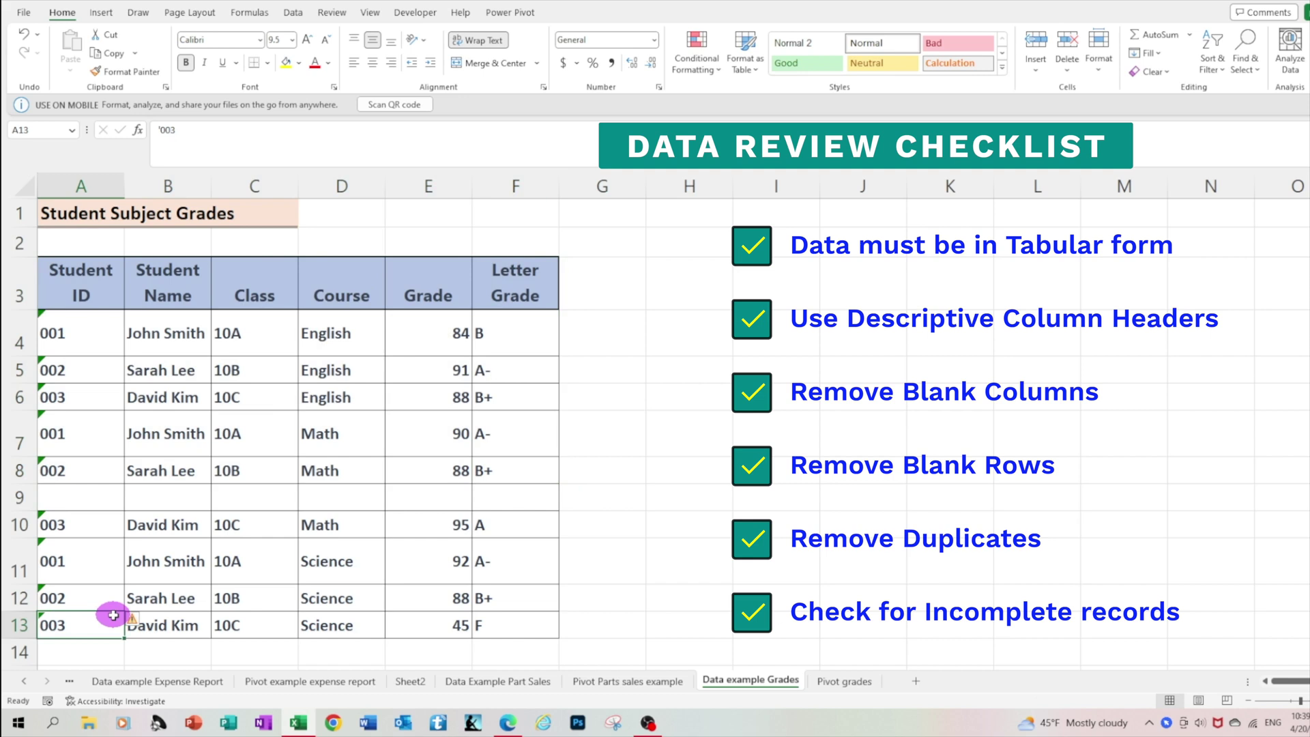
{"action": "key", "text": "ctrl+a"}
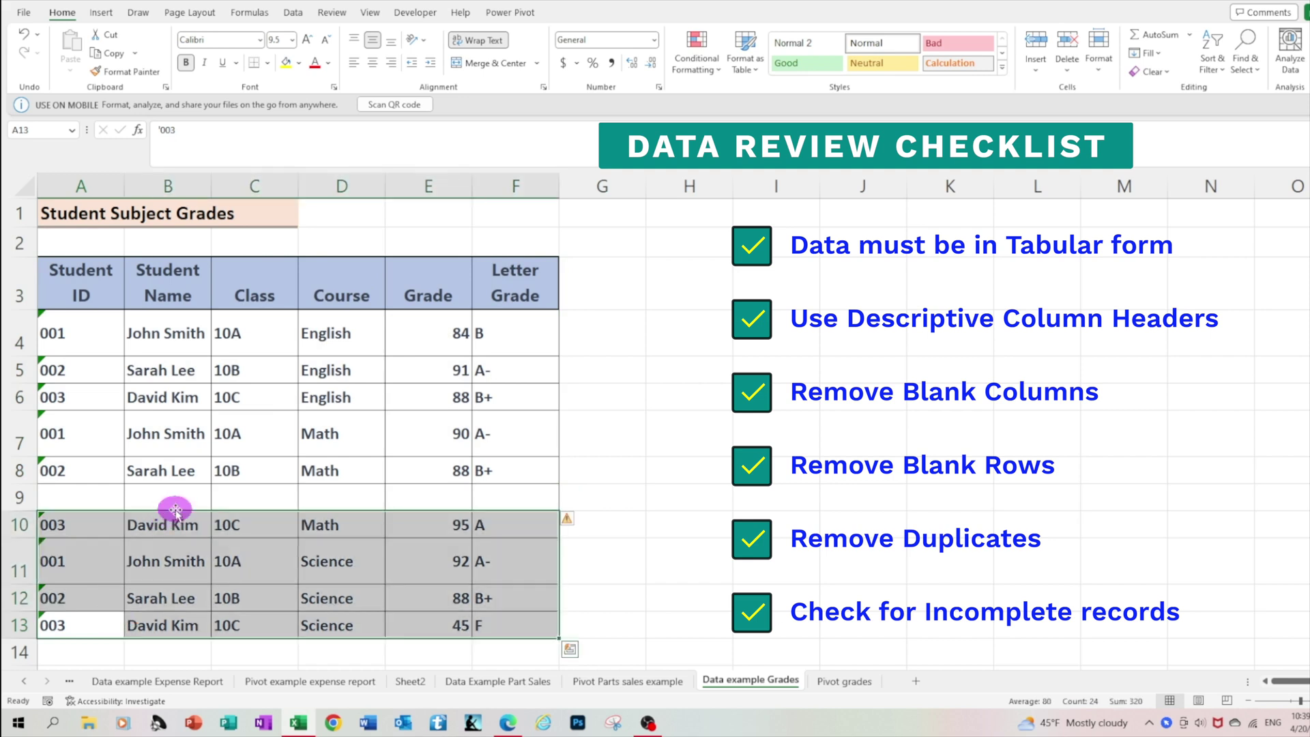
{"action": "left_click", "coordinate": [22, 498]}
{"action": "right_click", "coordinate": [23, 498]}
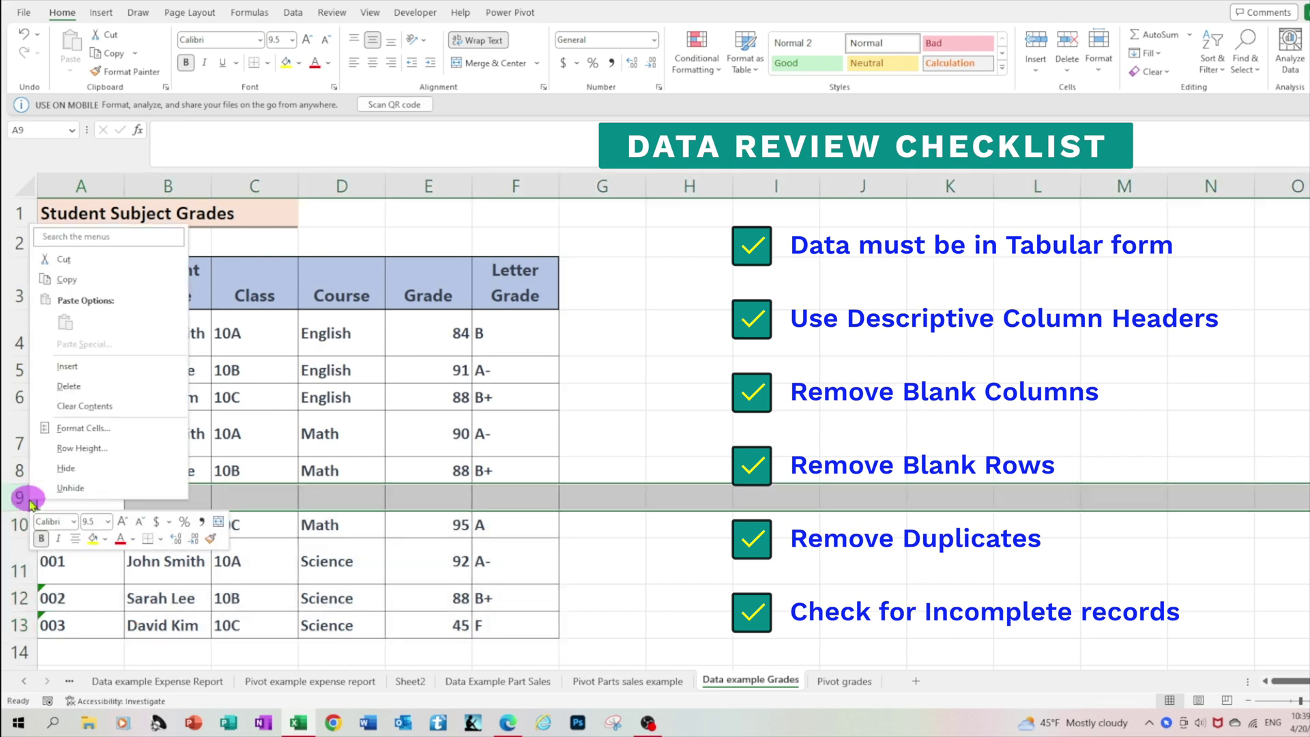
{"action": "left_click", "coordinate": [109, 386]}
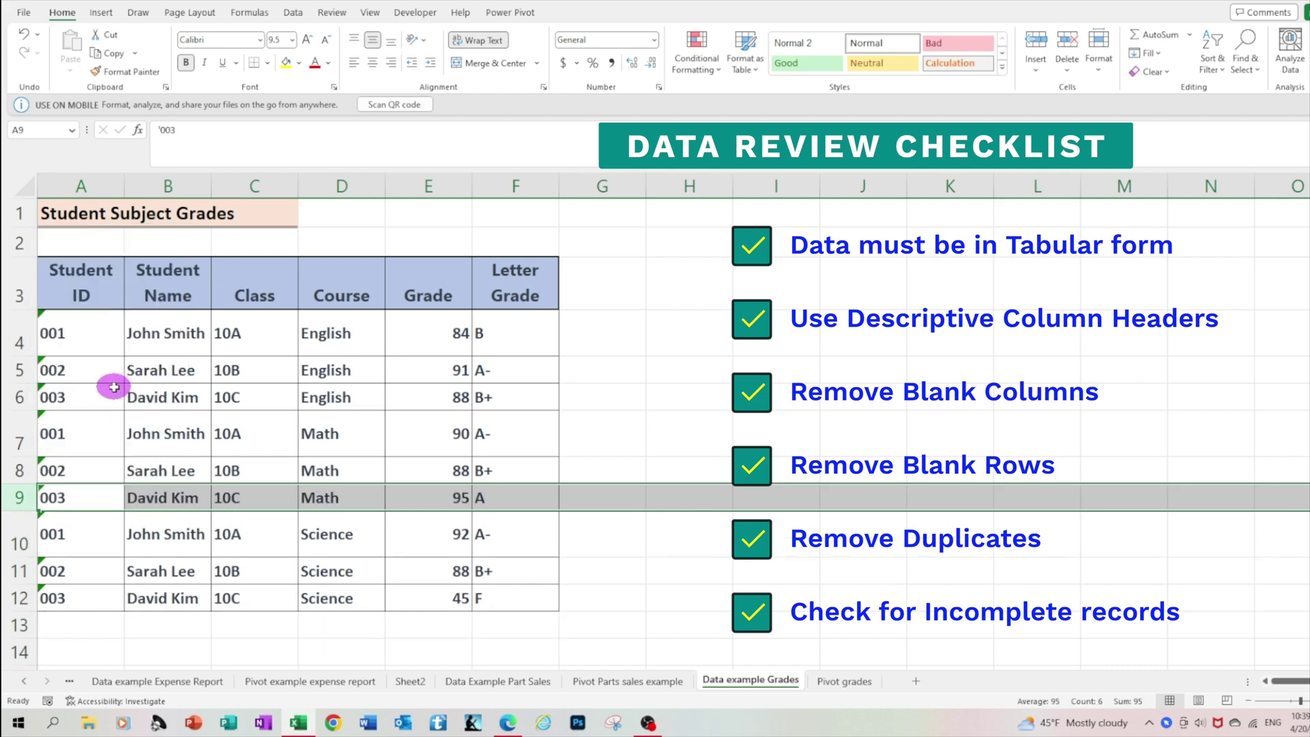
Confirm with Ctrl+A that the grades table is now one continuous region
{"action": "left_click", "coordinate": [164, 513]}
{"action": "left_click", "coordinate": [94, 339]}
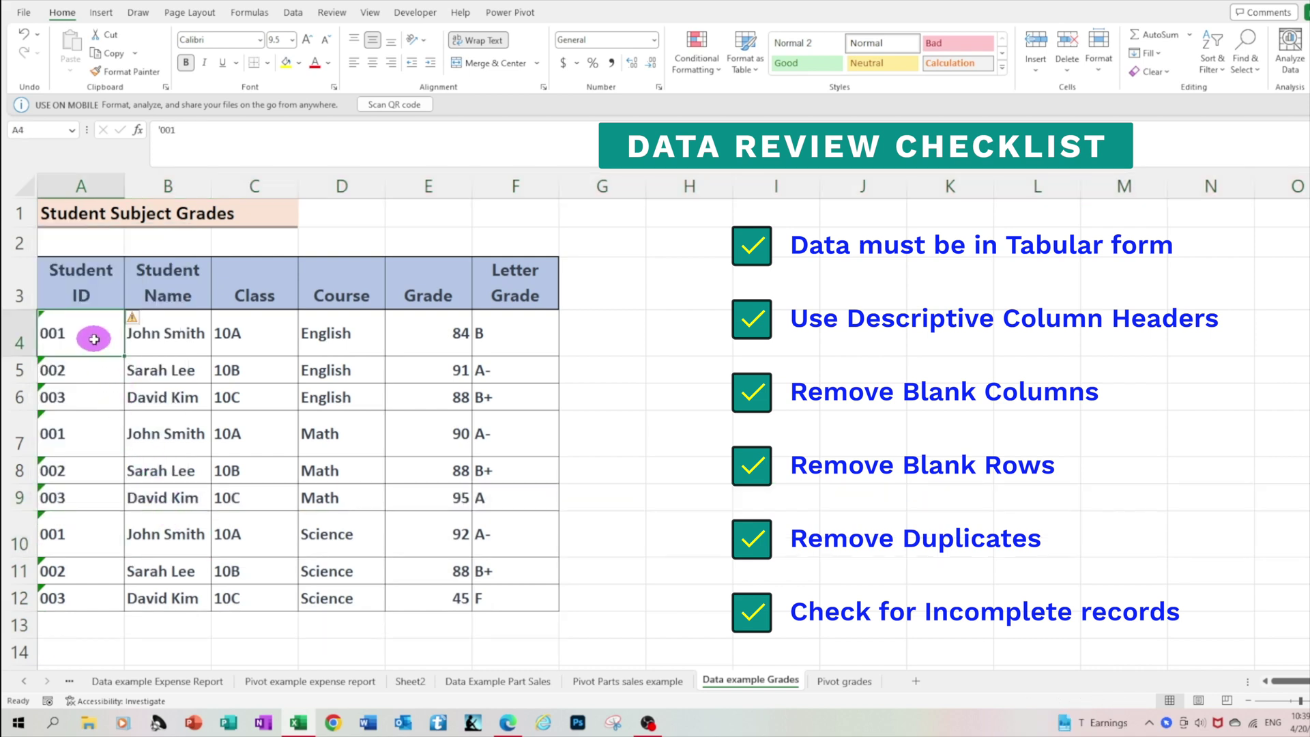
{"action": "key", "text": "ctrl+a"}
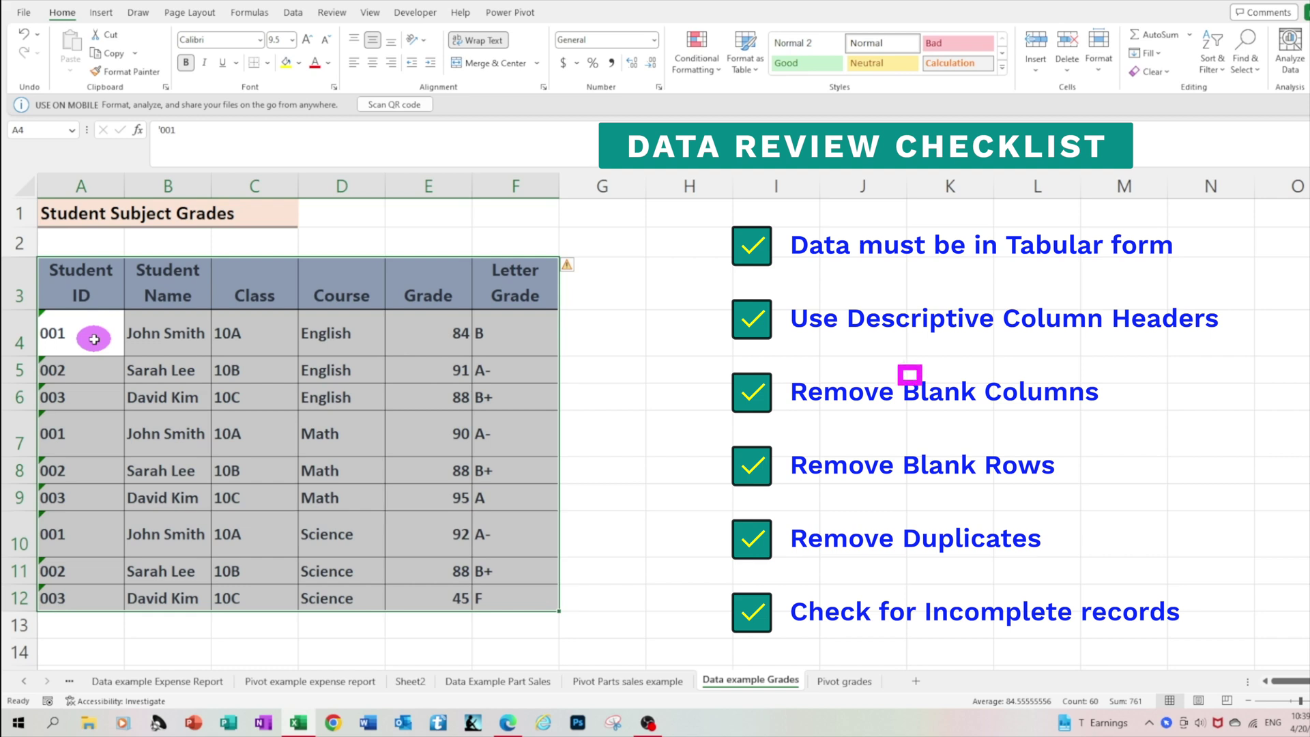
{"action": "left_click", "coordinate": [393, 498]}
{"action": "left_click", "coordinate": [412, 439]}
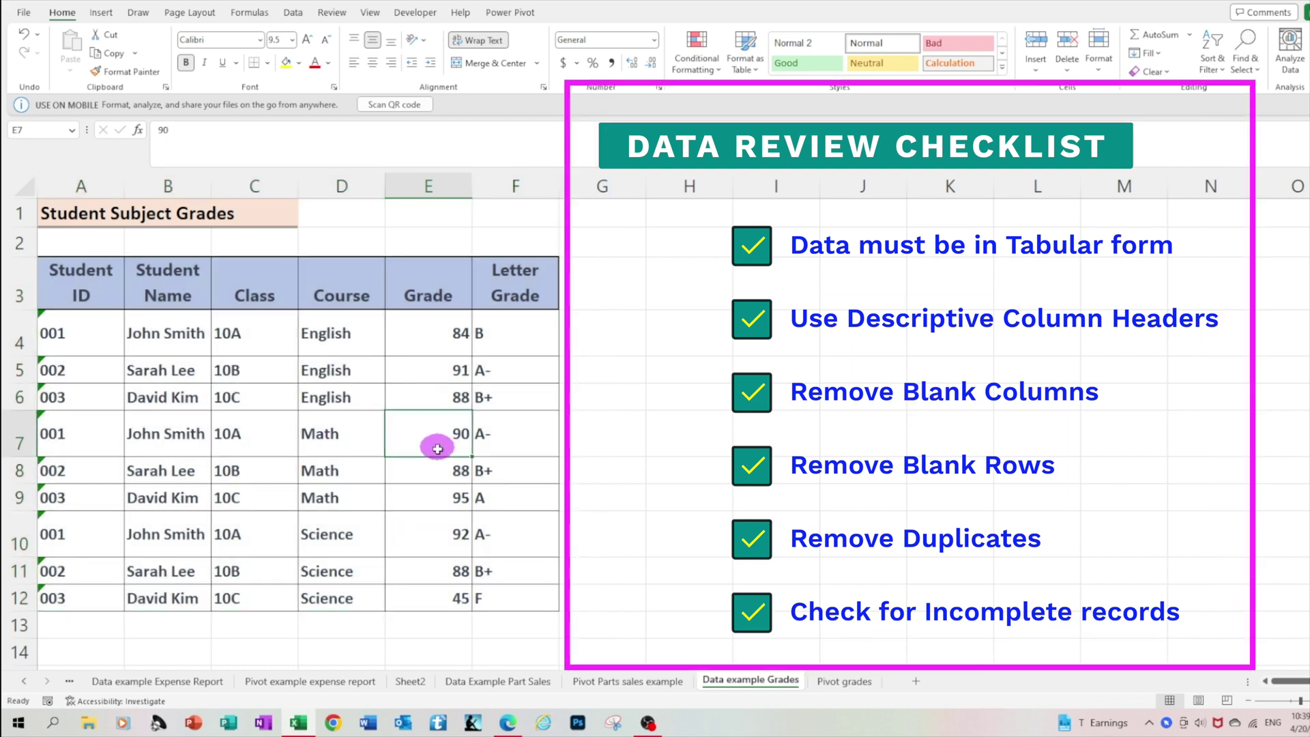
{"action": "left_click", "coordinate": [431, 527]}
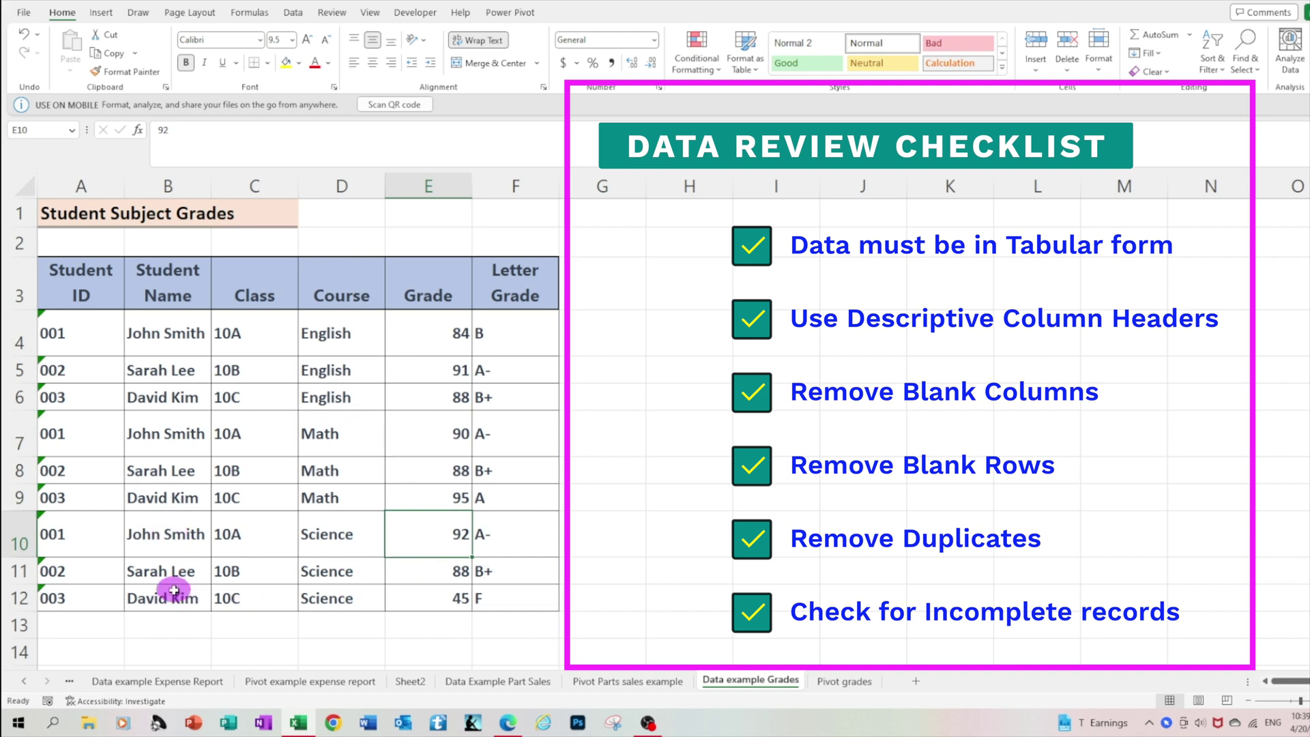
{"action": "left_click", "coordinate": [440, 333]}
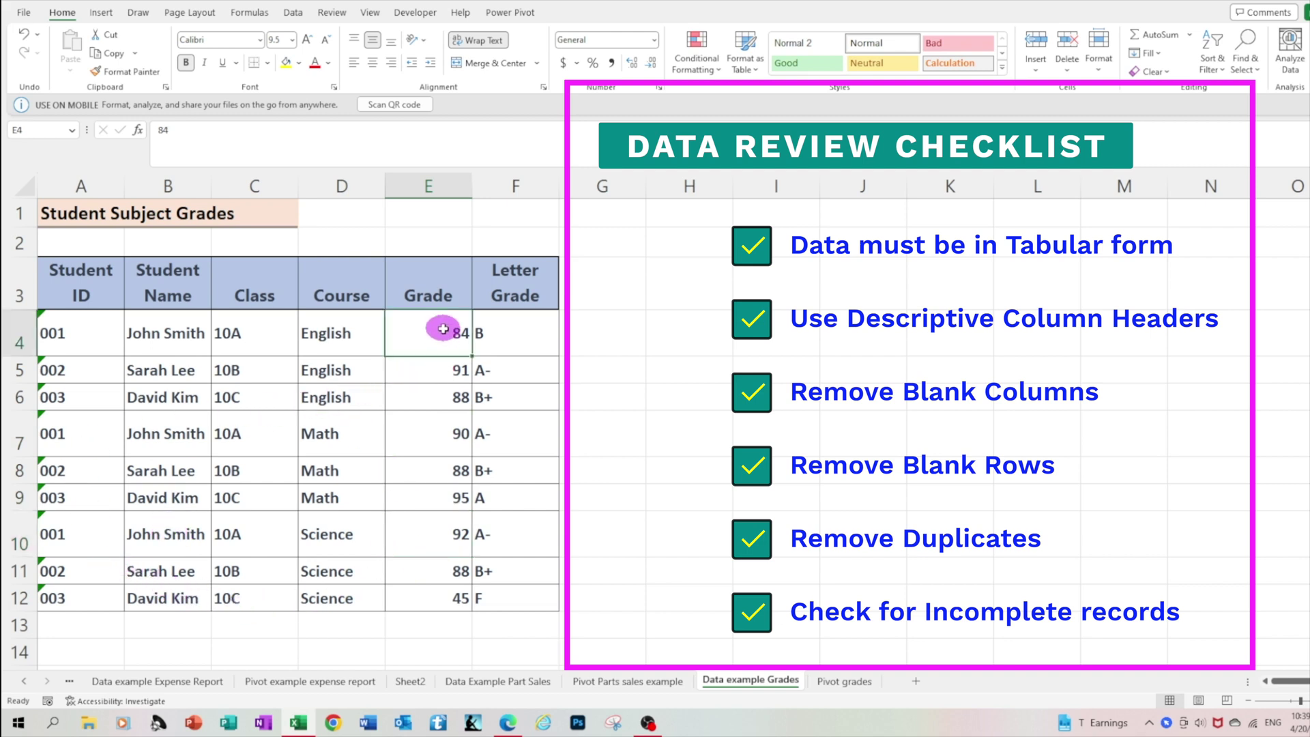
{"action": "left_click", "coordinate": [434, 374]}
{"action": "left_click", "coordinate": [441, 428]}
{"action": "left_click", "coordinate": [447, 477]}
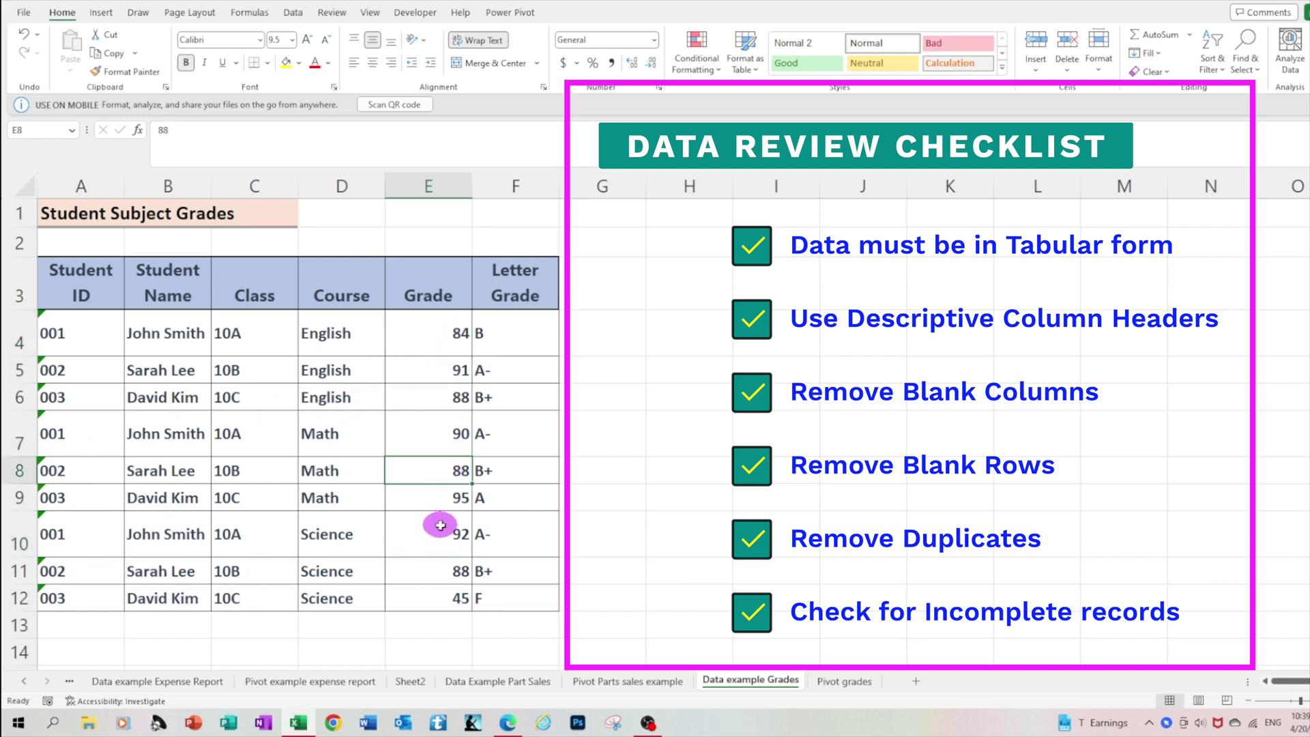
{"action": "left_click", "coordinate": [434, 527]}
{"action": "left_click", "coordinate": [440, 566]}
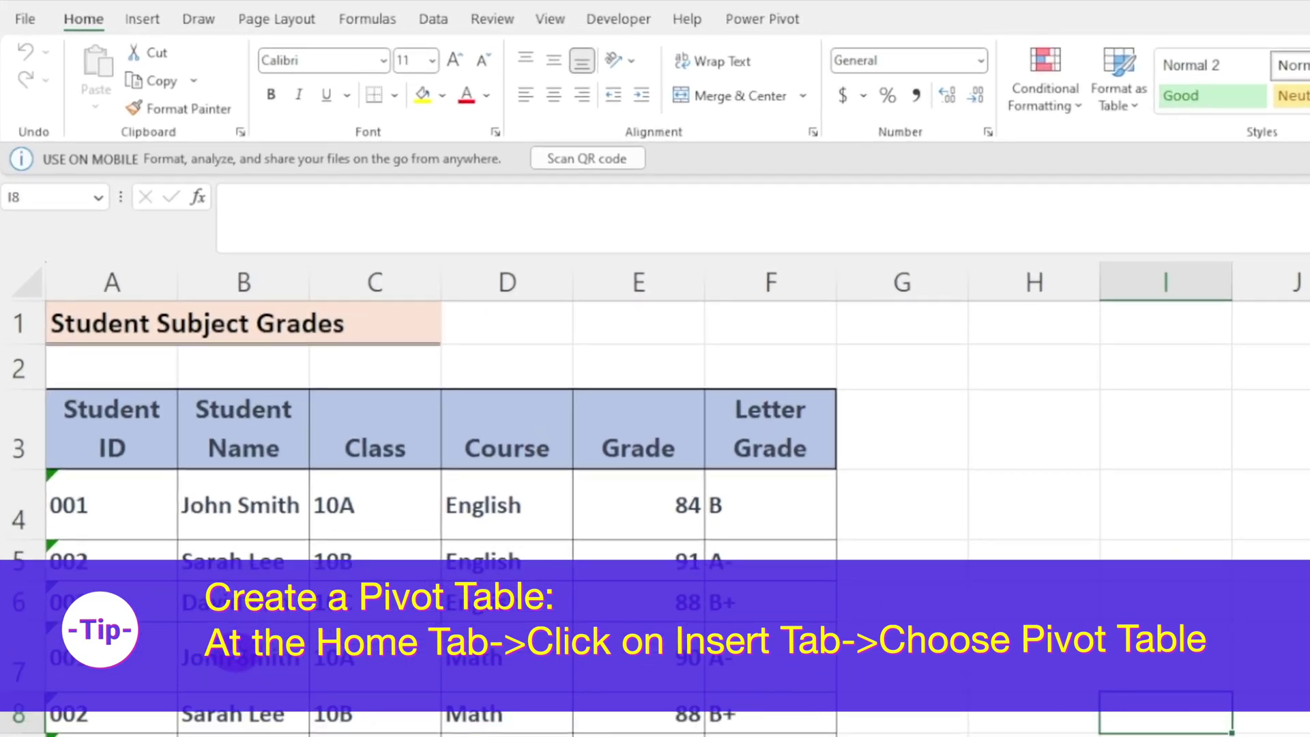
Insert a PivotTable from the grades range A3:F12 on a new worksheet
{"action": "left_click", "coordinate": [236, 657]}
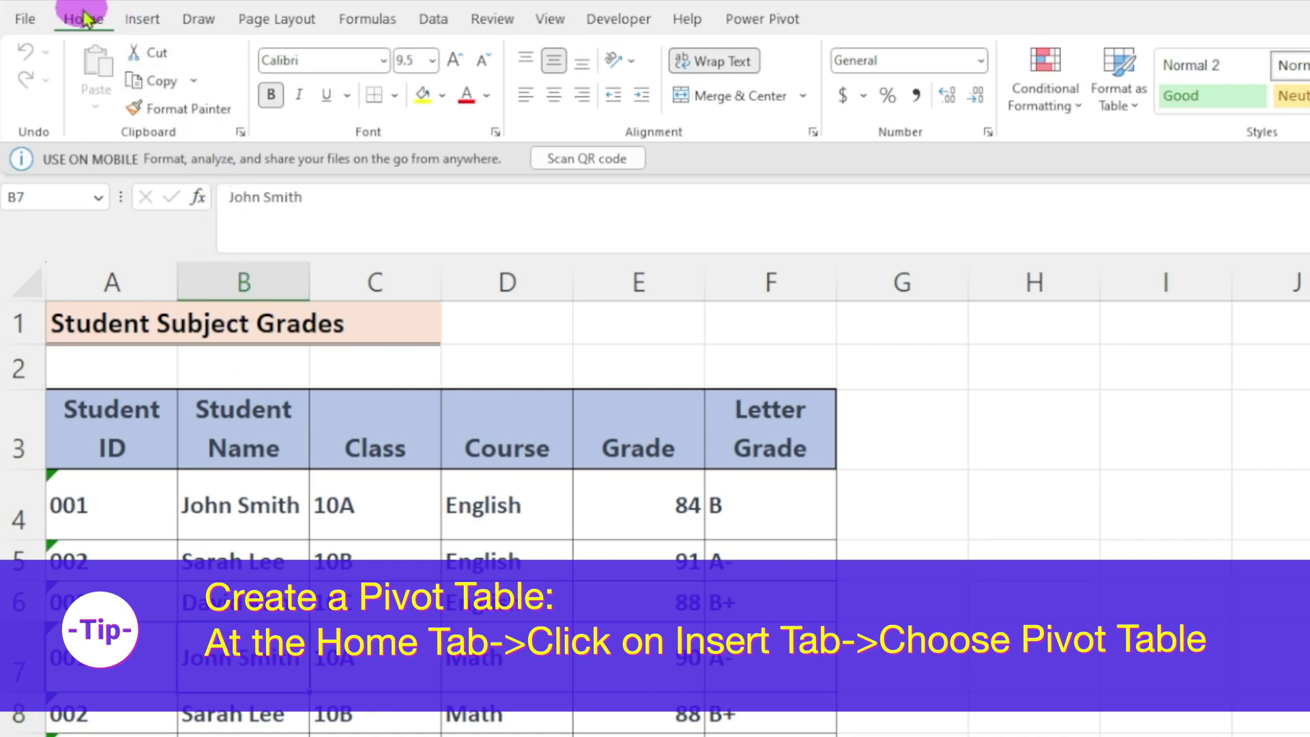
{"action": "left_click", "coordinate": [152, 22]}
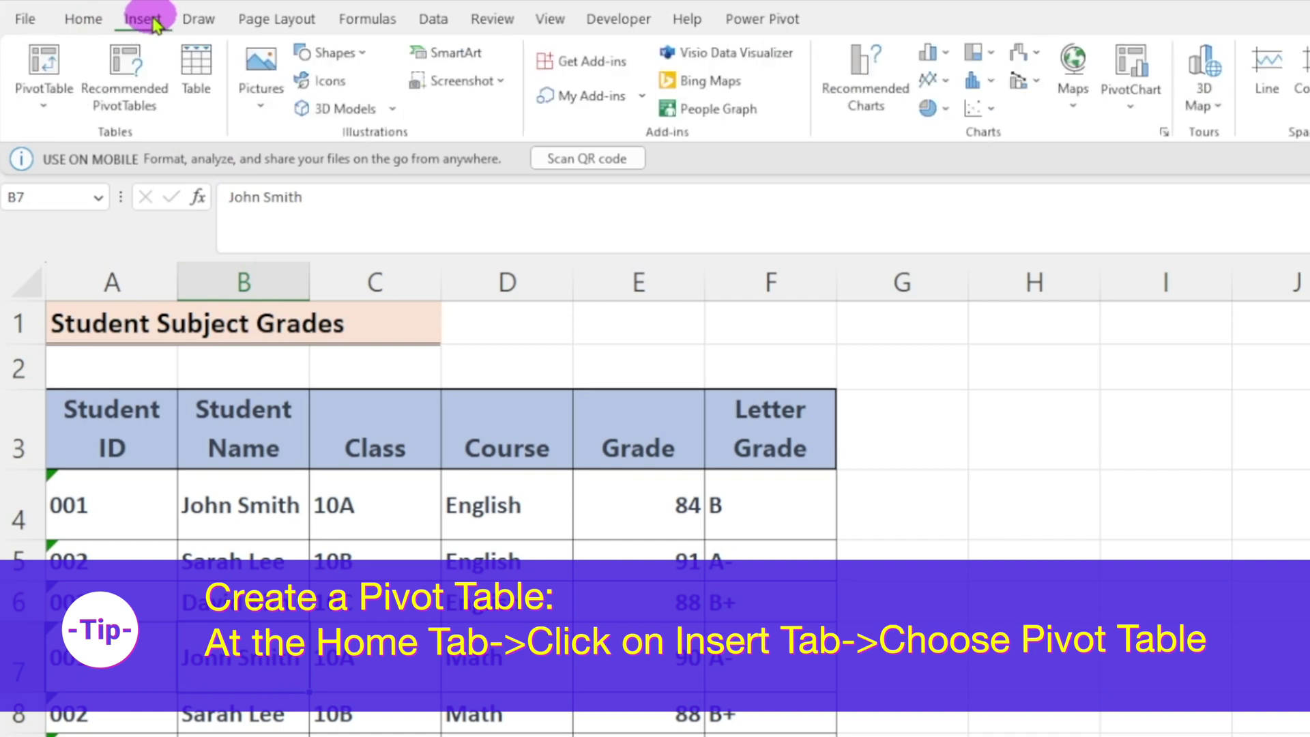
{"action": "left_click", "coordinate": [42, 75]}
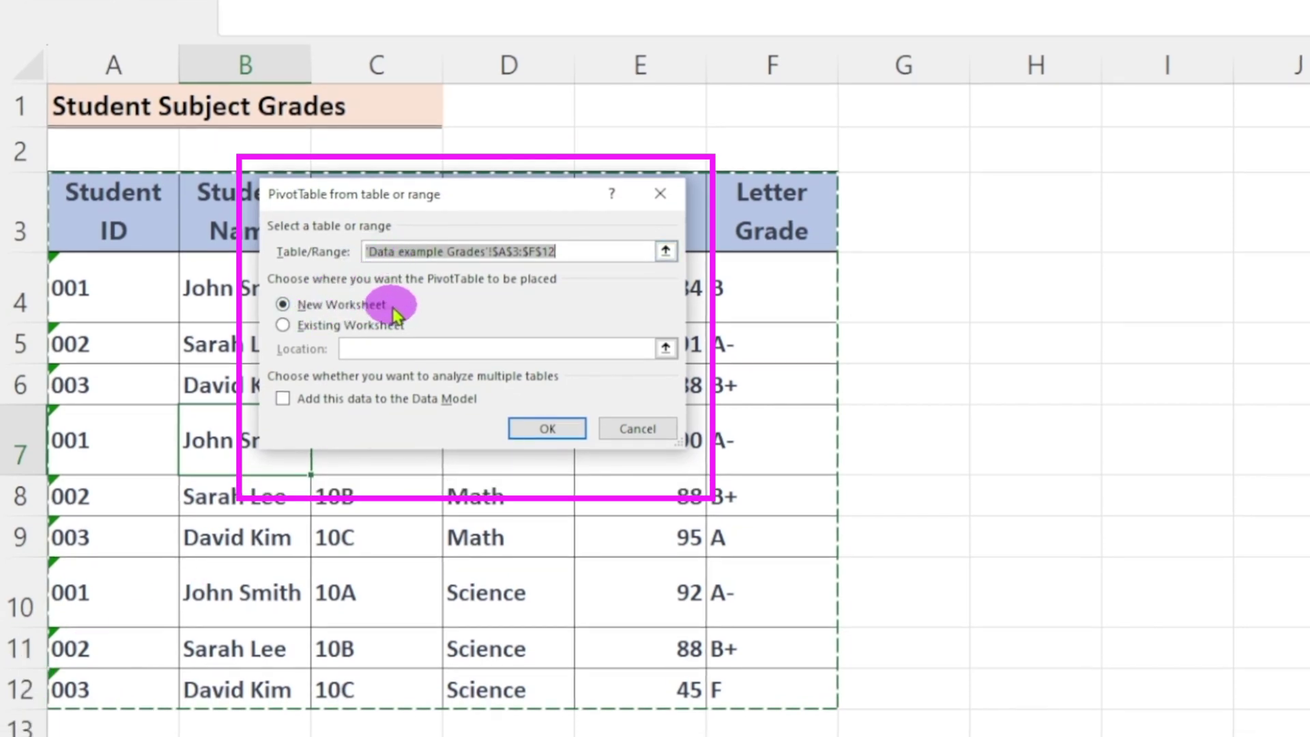
{"action": "left_click", "coordinate": [550, 430]}
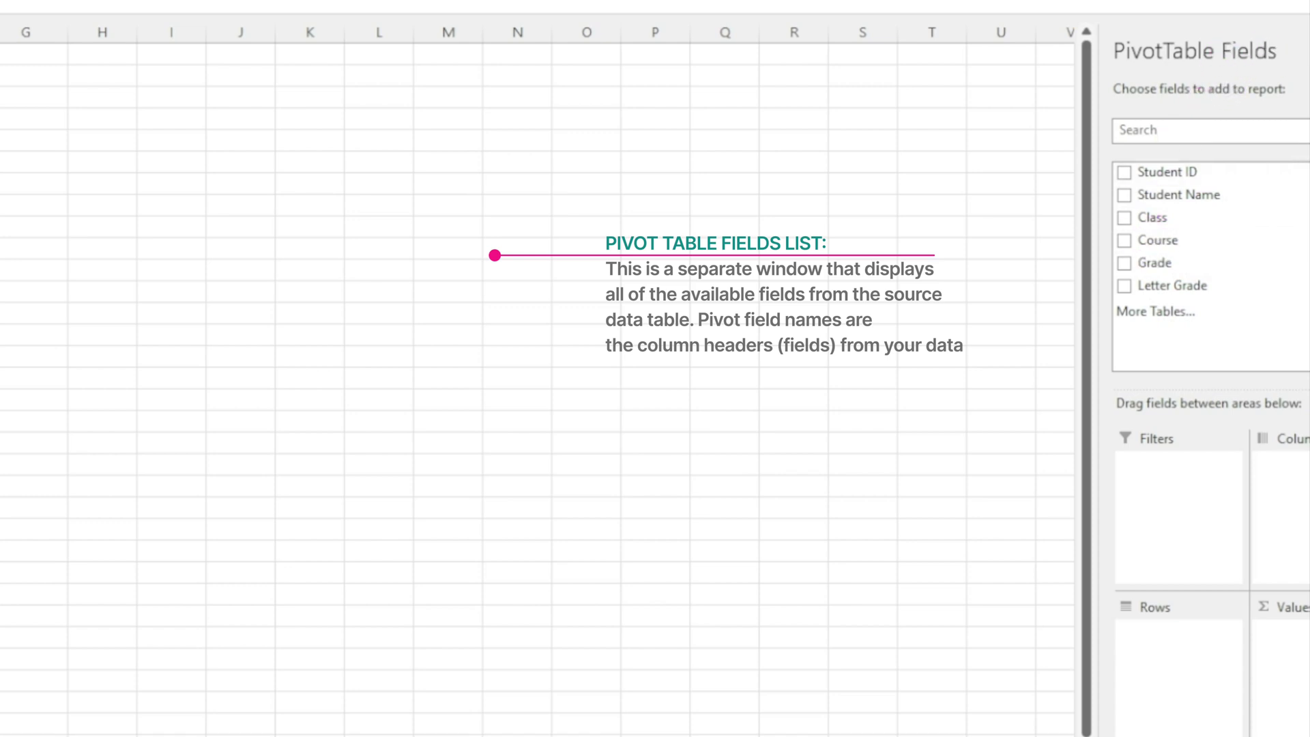
Float the PivotTable Fields pane, re-dock it on the right, and widen it
{"action": "left_click_drag", "start_coordinate": [1253, 31], "coordinate": [243, 73]}
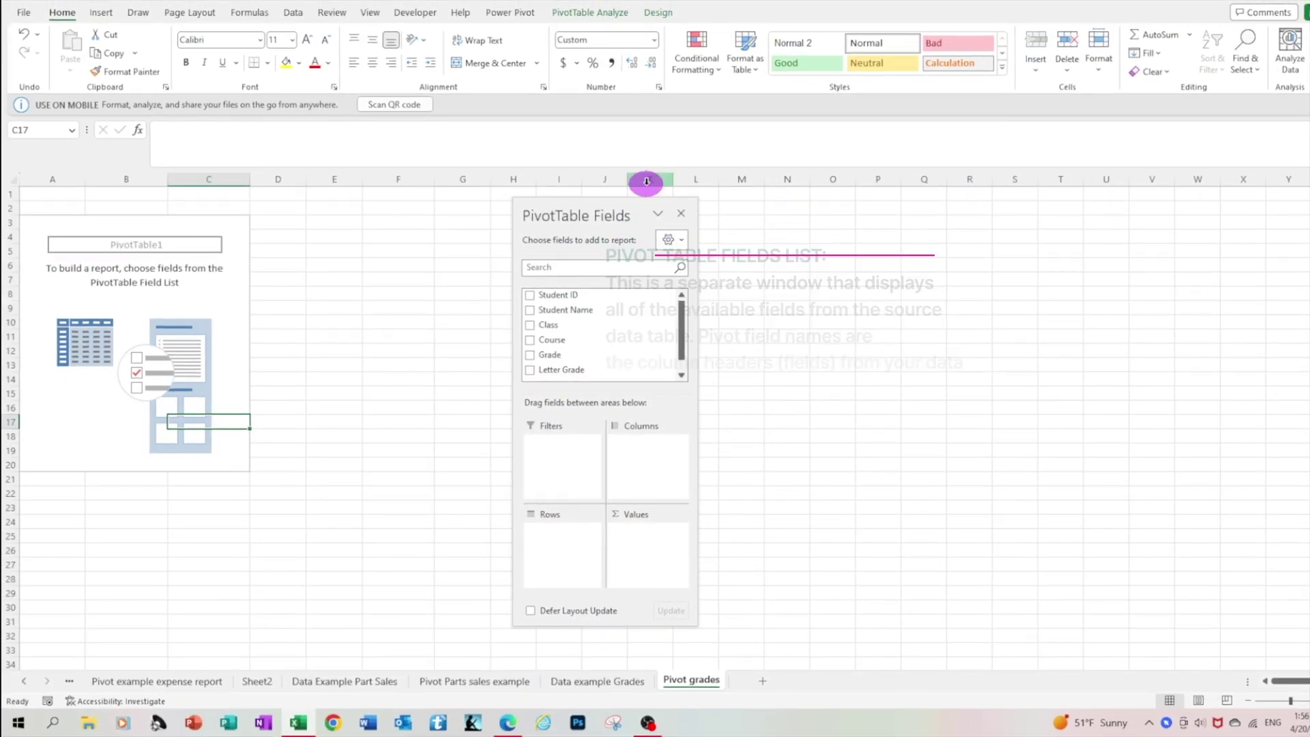
{"action": "left_click_drag", "start_coordinate": [604, 213], "coordinate": [1221, 232]}
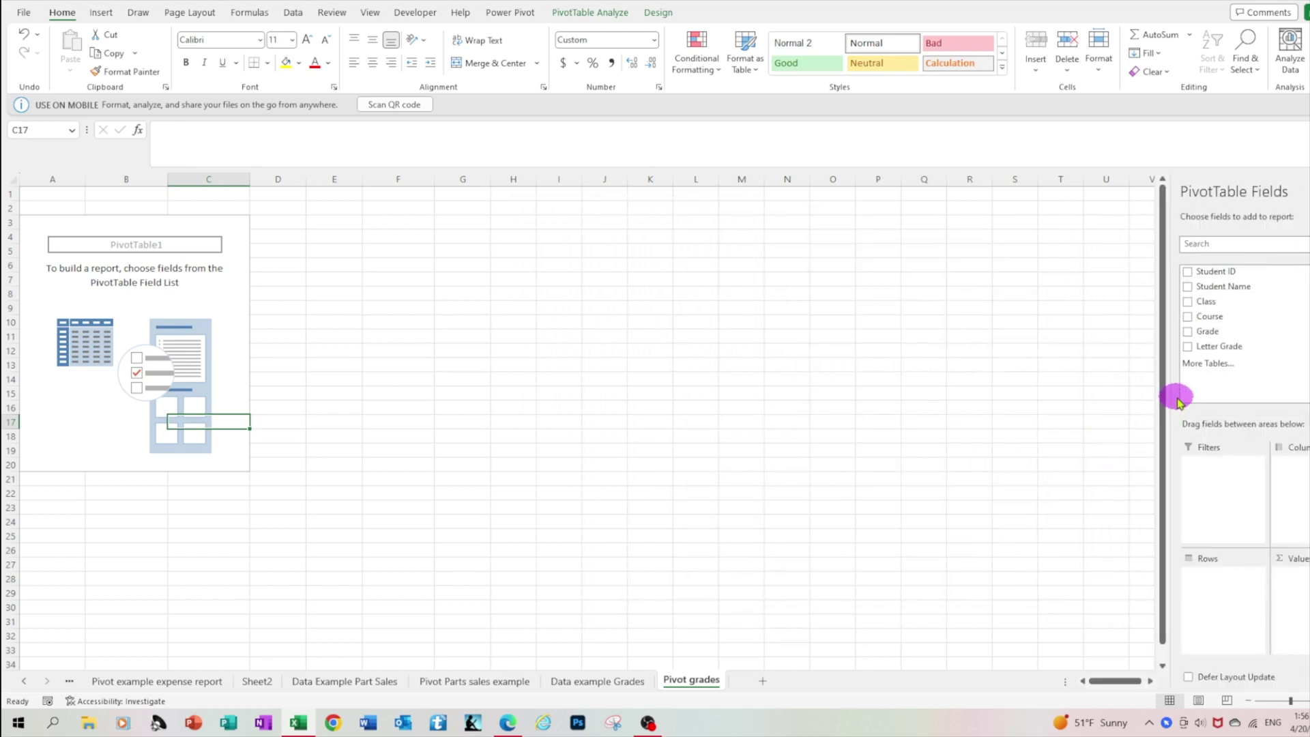
{"action": "left_click_drag", "start_coordinate": [1172, 364], "coordinate": [851, 334]}
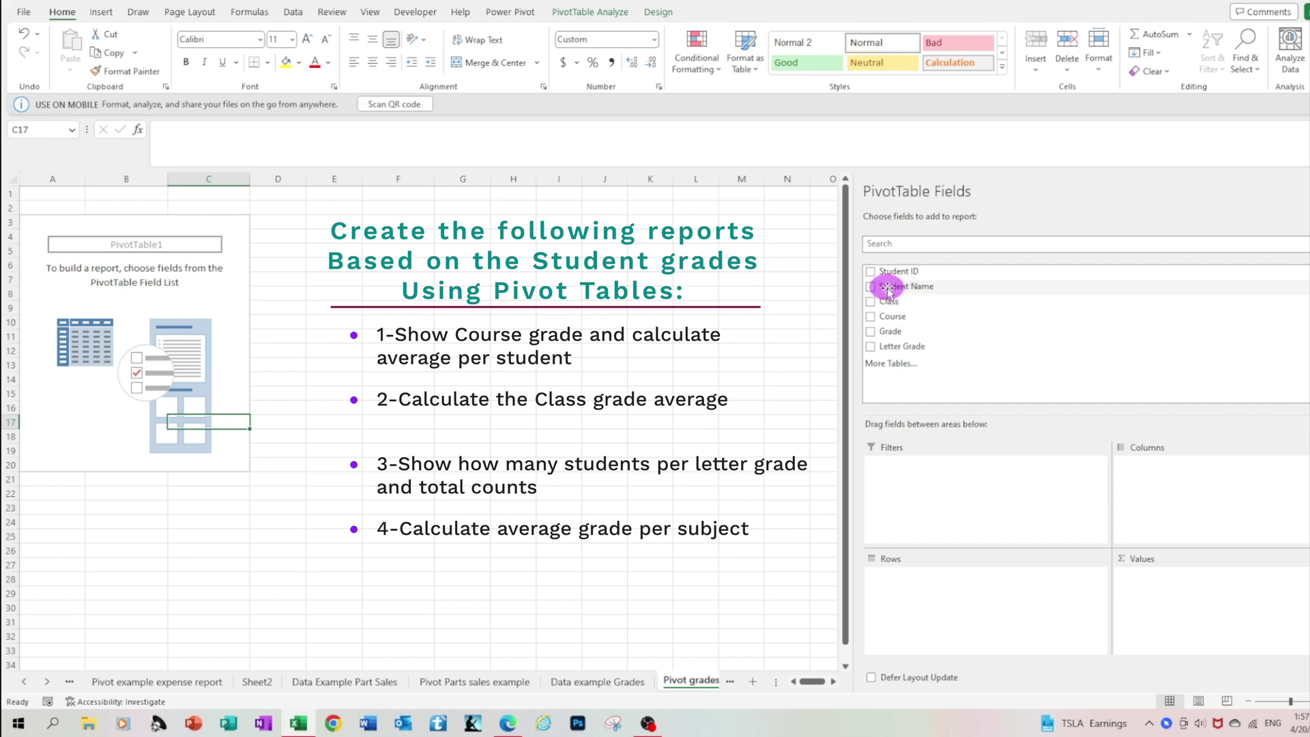
Put Student Name in the pivot rows with Course nested beneath it
{"action": "left_click_drag", "start_coordinate": [887, 288], "coordinate": [905, 595]}
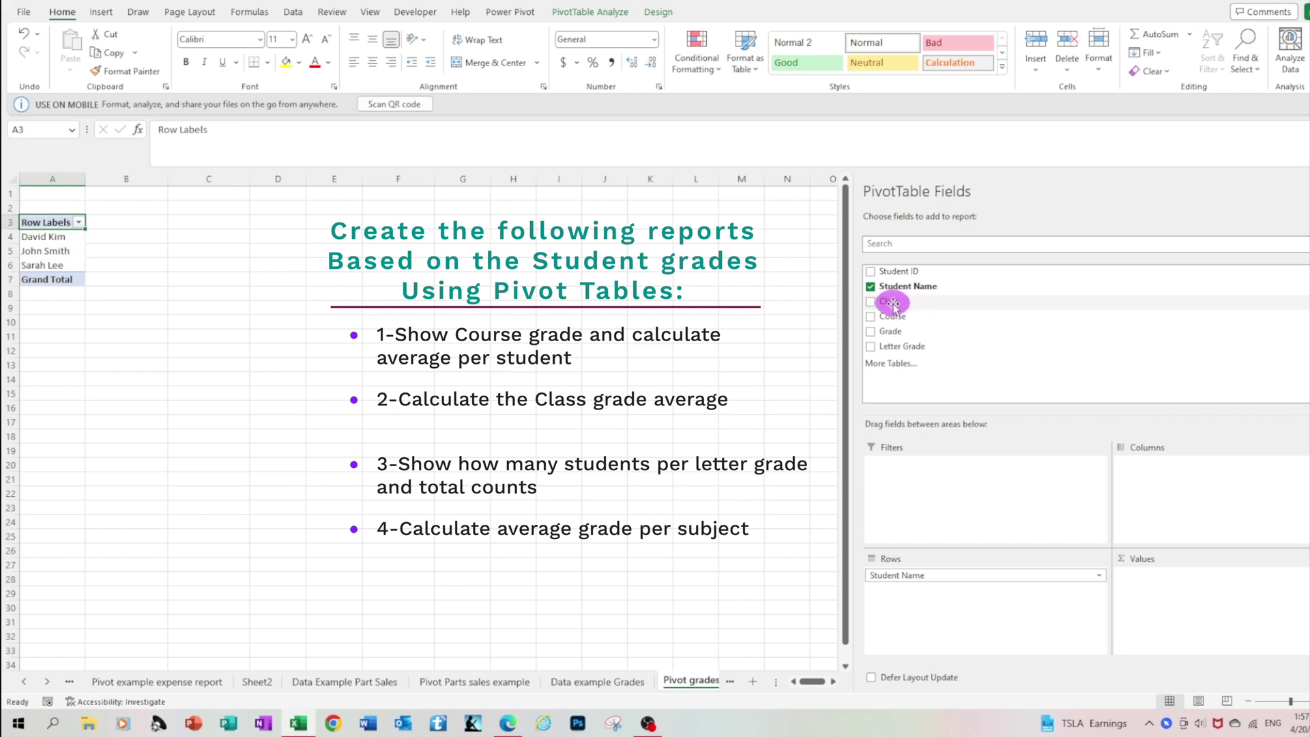
{"action": "left_click_drag", "start_coordinate": [893, 303], "coordinate": [754, 565]}
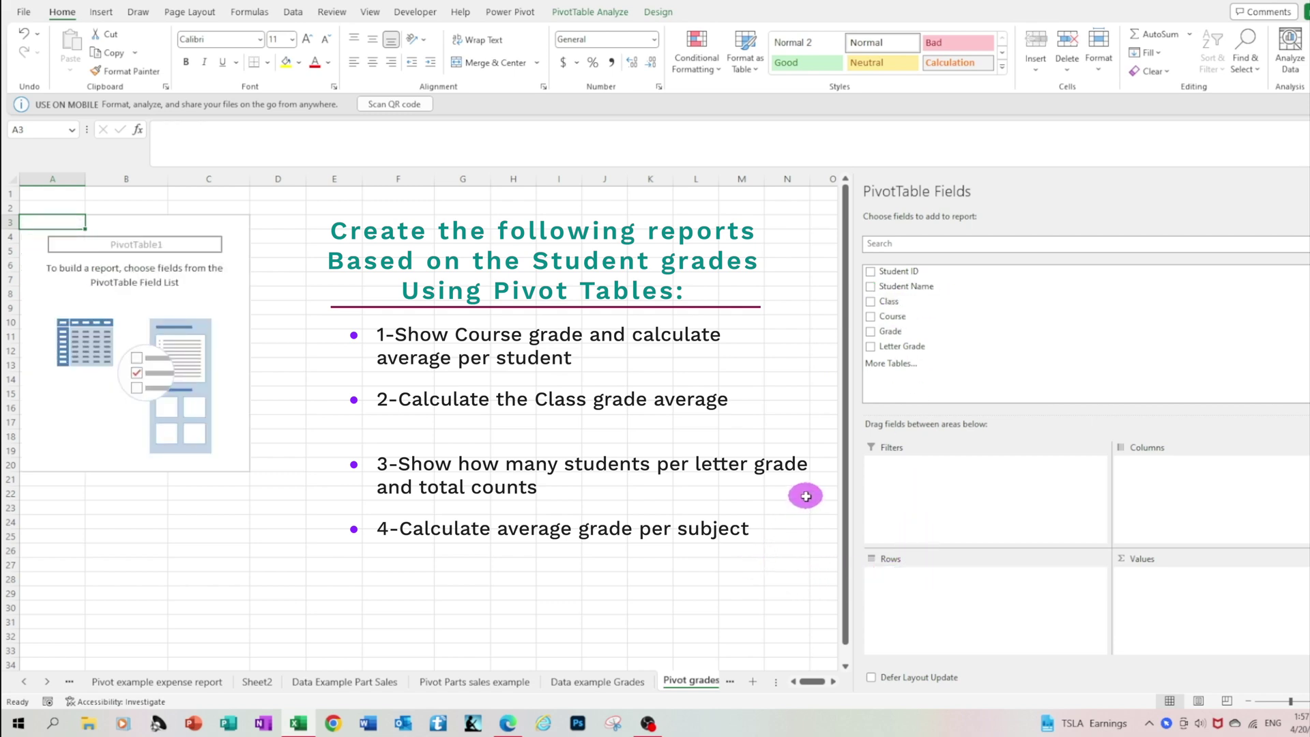
{"action": "left_click", "coordinate": [871, 288]}
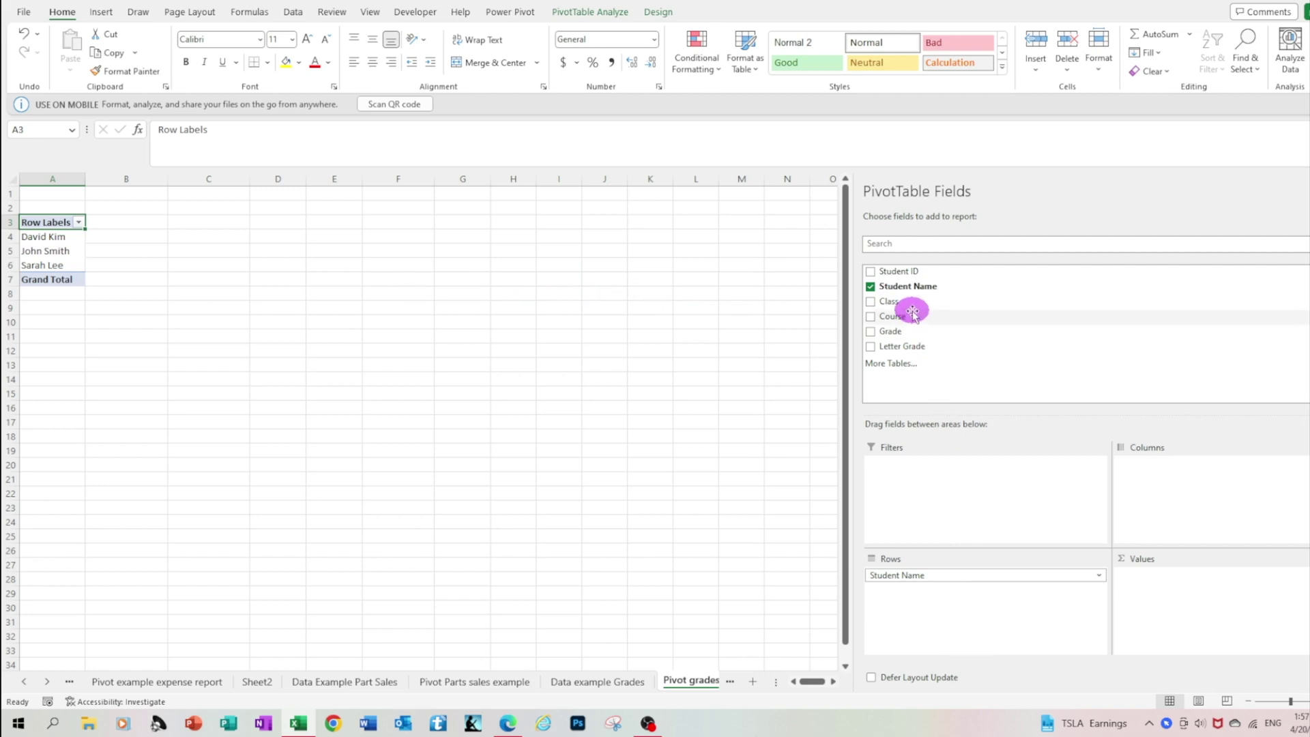
{"action": "left_click", "coordinate": [870, 318]}
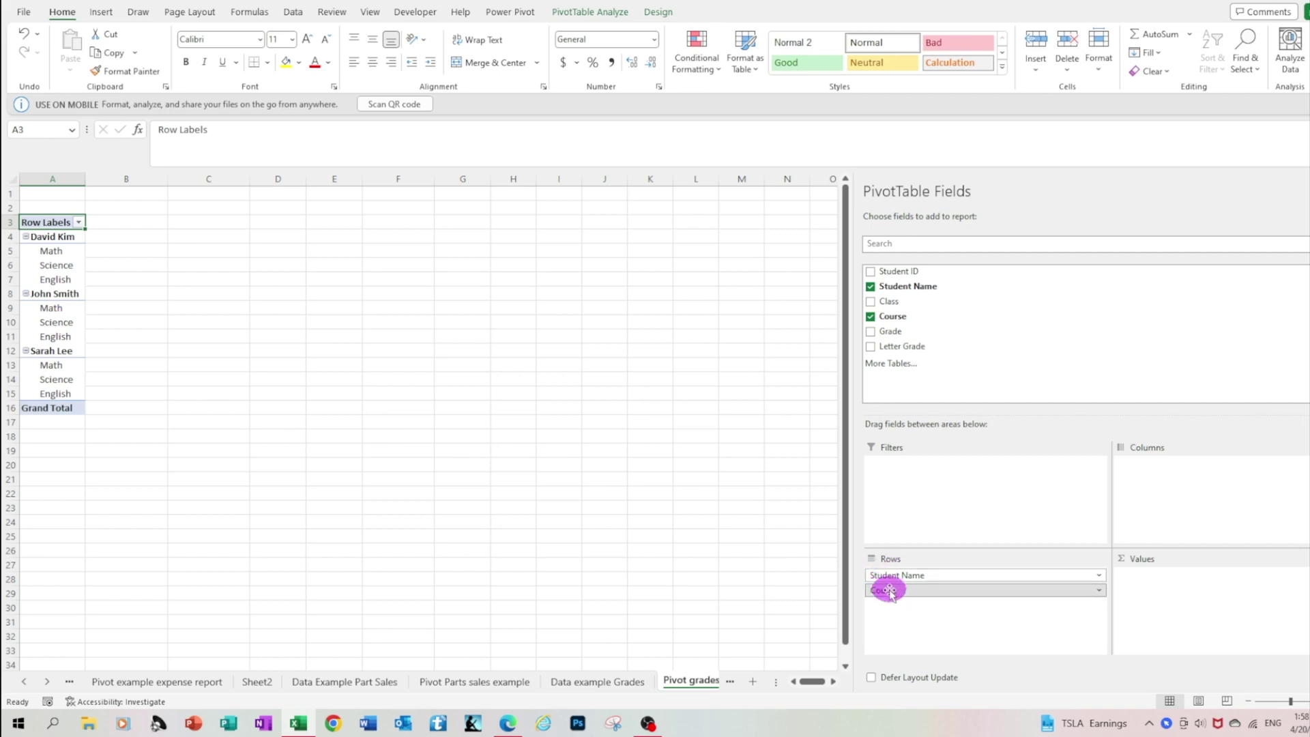
Try Course above Student Name, restore the order, and add Grade to Values
{"action": "left_click_drag", "start_coordinate": [892, 590], "coordinate": [892, 574]}
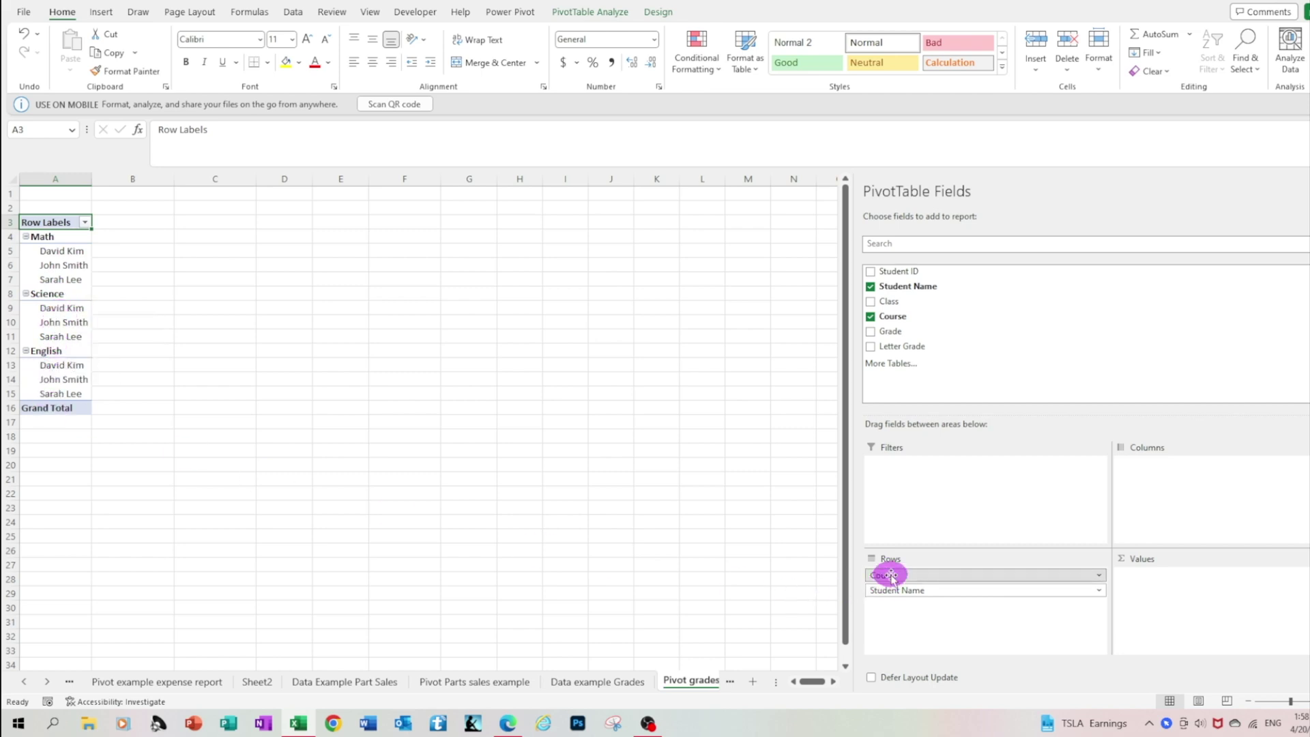
{"action": "left_click_drag", "start_coordinate": [891, 575], "coordinate": [896, 605]}
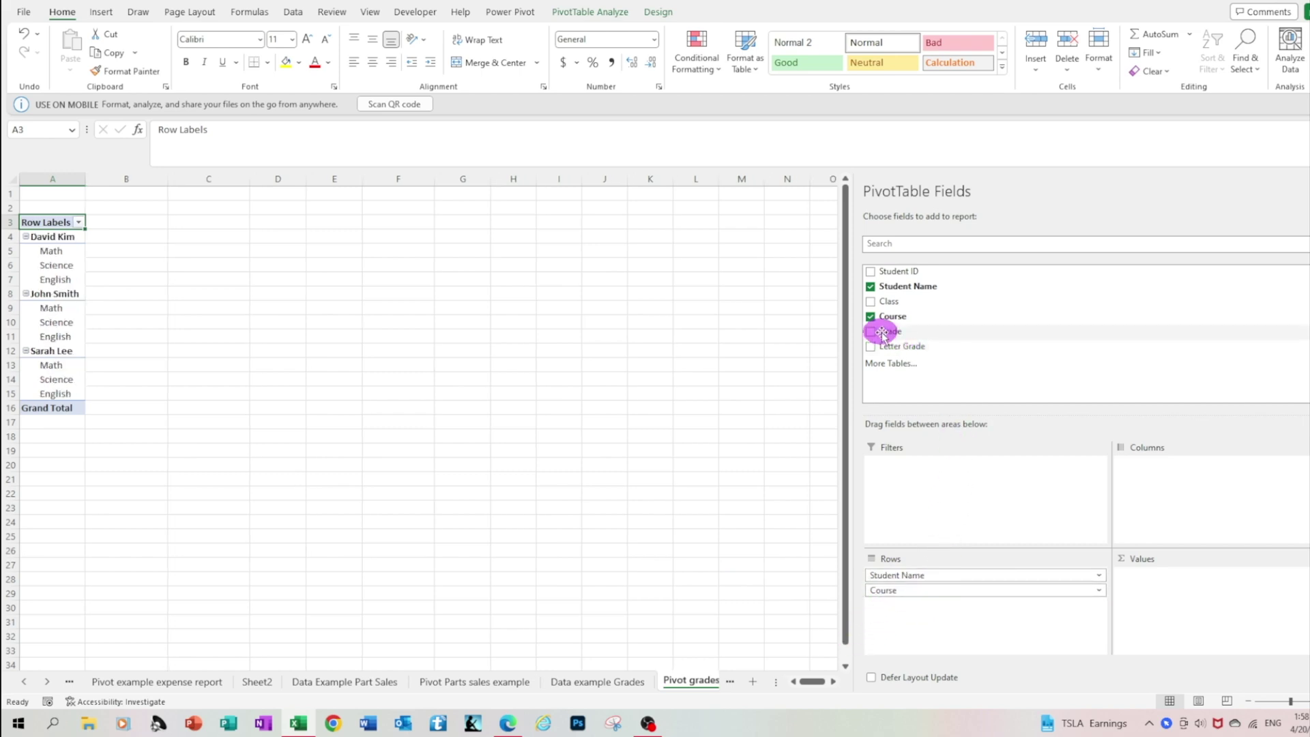
{"action": "left_click_drag", "start_coordinate": [895, 332], "coordinate": [1187, 587]}
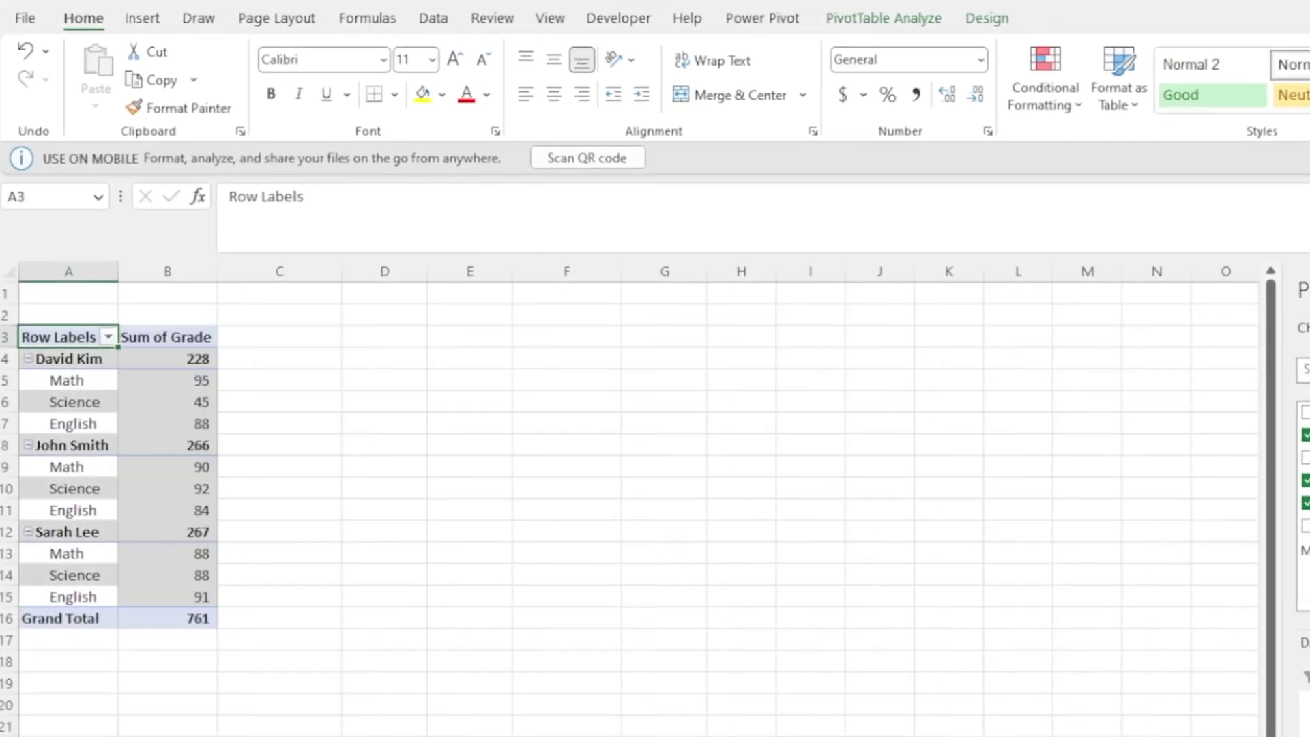
Inspect the first student's course grades and their total of 228
{"action": "left_click", "coordinate": [55, 381]}
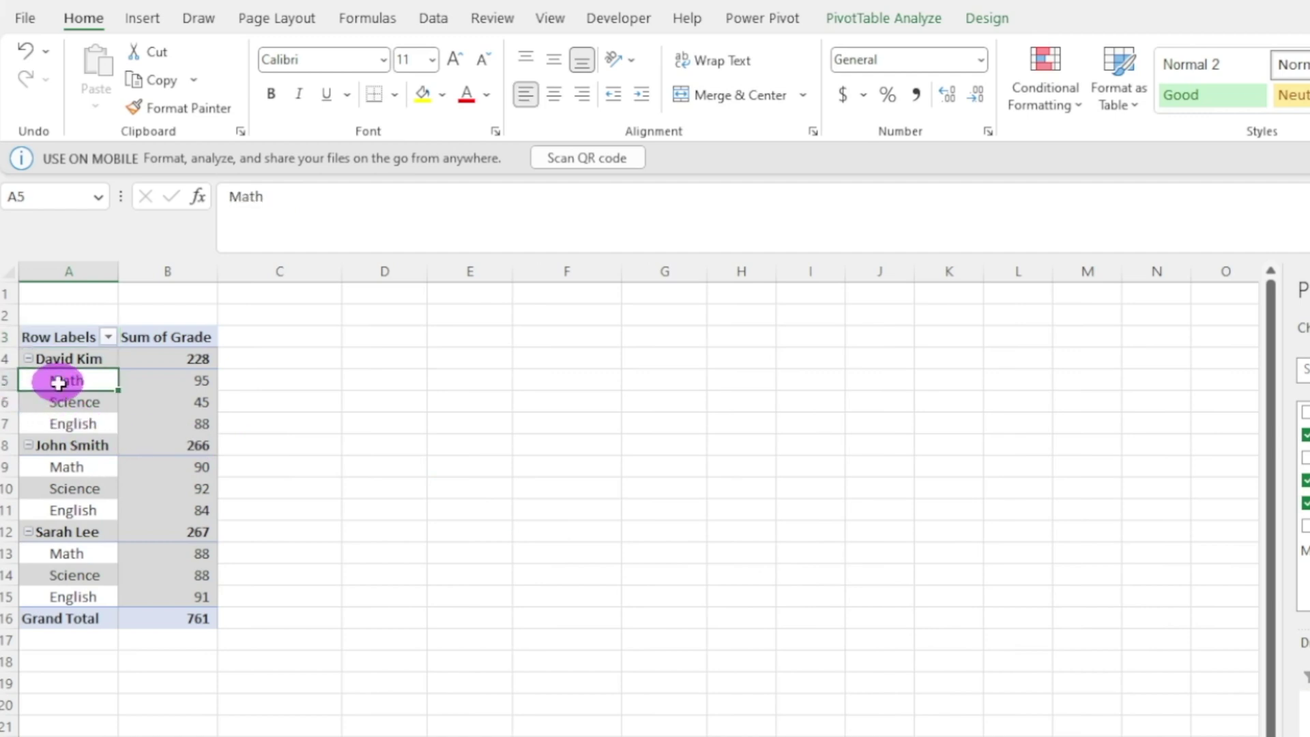
{"action": "left_click", "coordinate": [198, 386]}
{"action": "left_click", "coordinate": [181, 401]}
{"action": "left_click", "coordinate": [177, 420]}
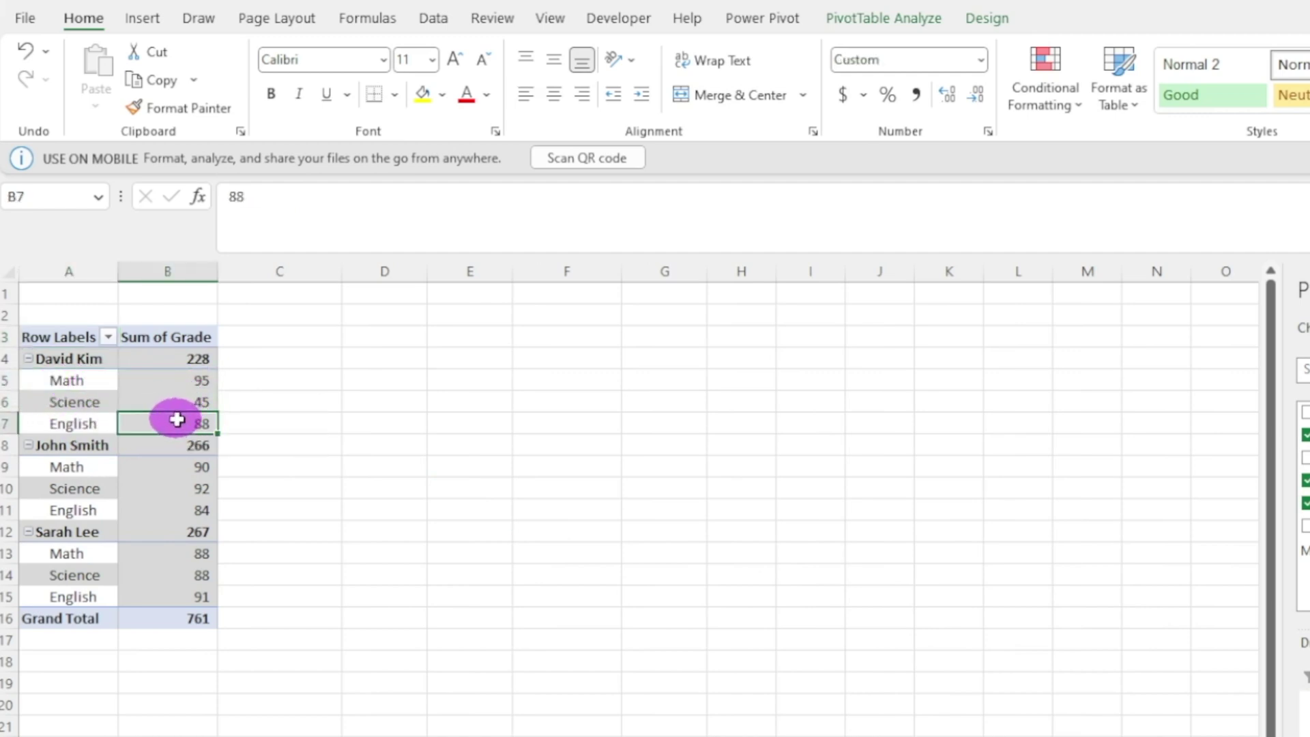
{"action": "left_click", "coordinate": [196, 364]}
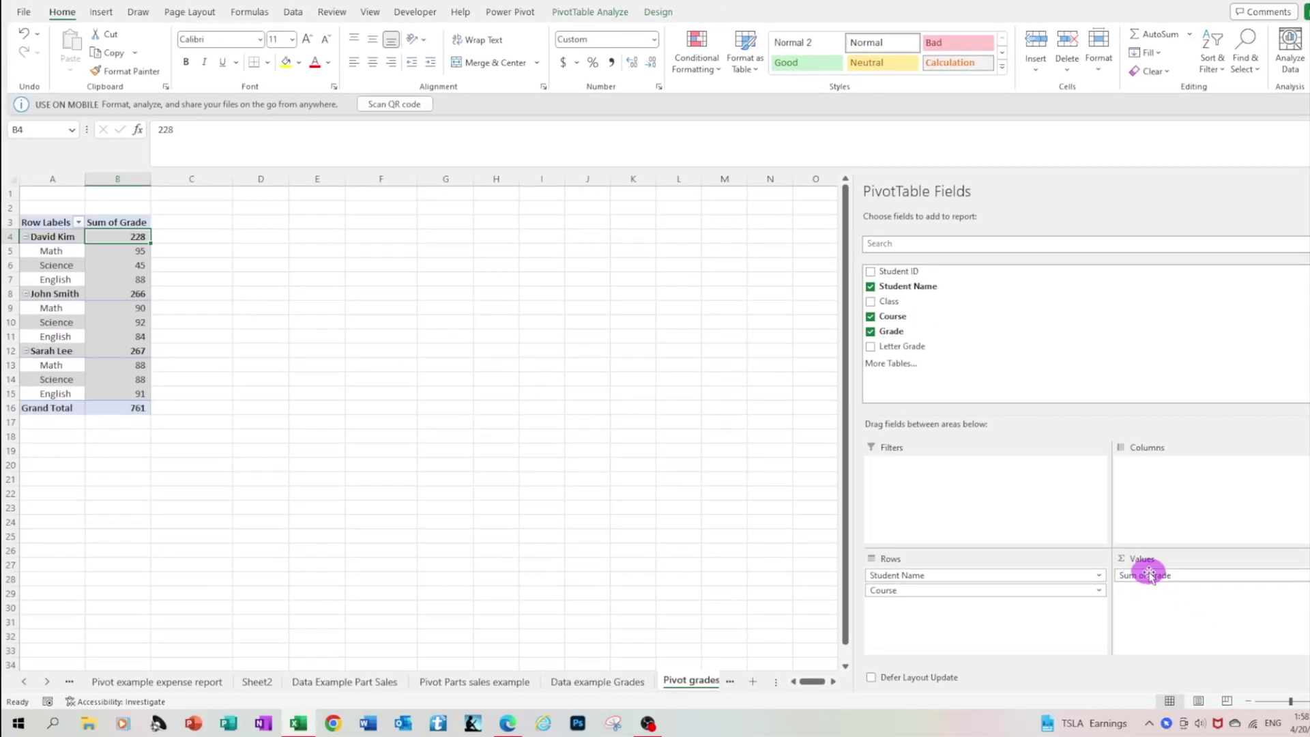
Summarize Grade as Average with Number format, 0 decimals and 1000 separator
{"action": "left_click", "coordinate": [1151, 576]}
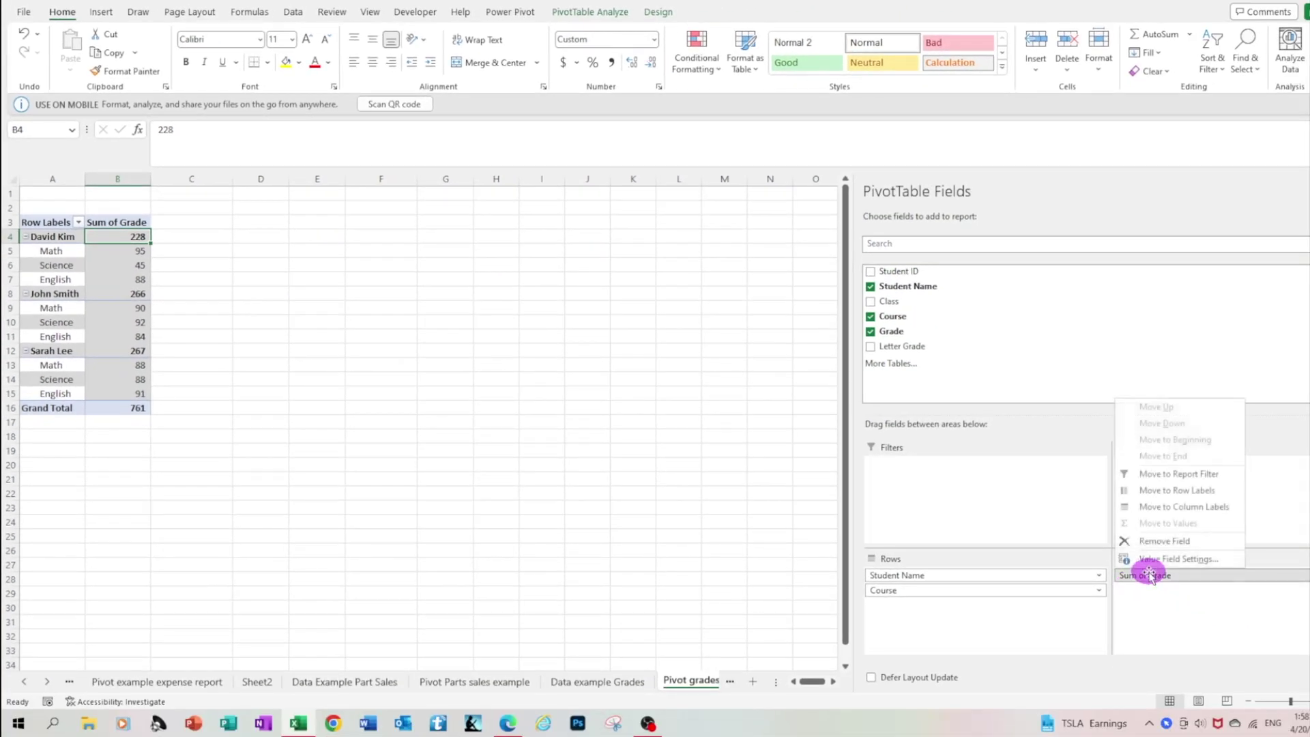
{"action": "left_click", "coordinate": [1195, 560]}
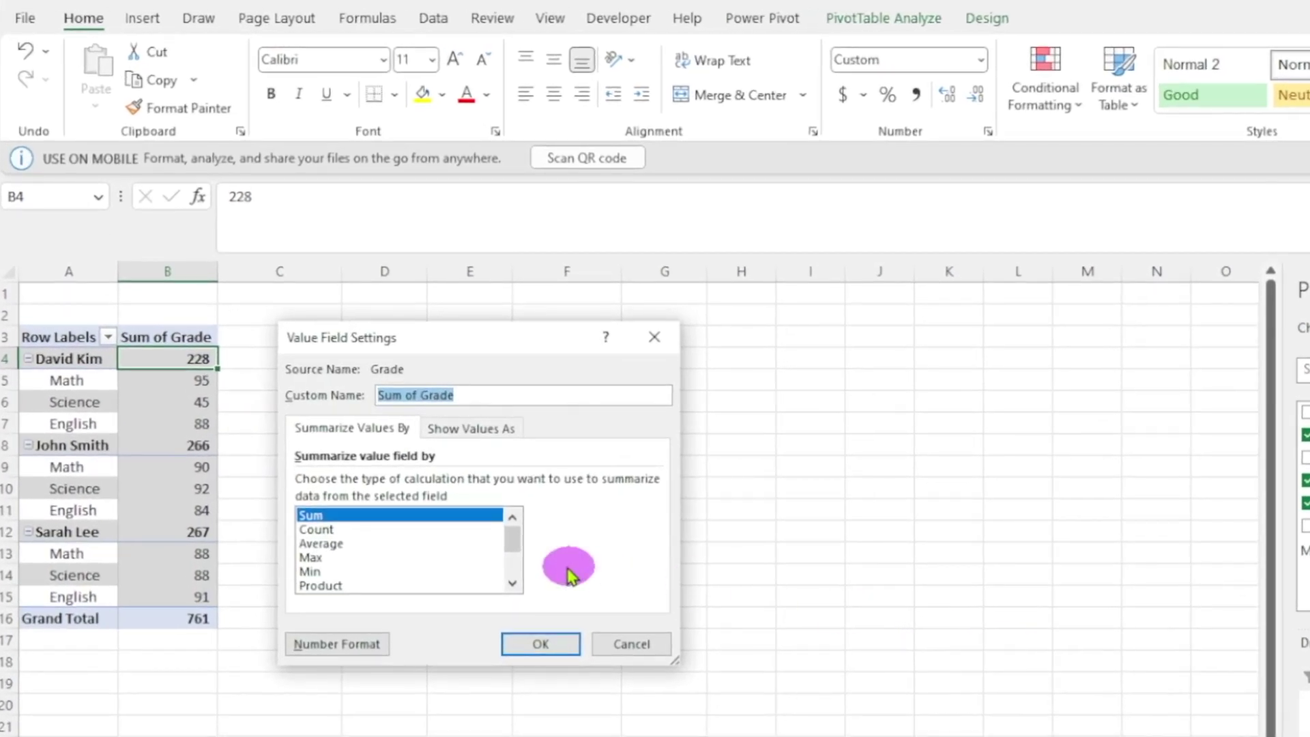
{"action": "left_click", "coordinate": [335, 544]}
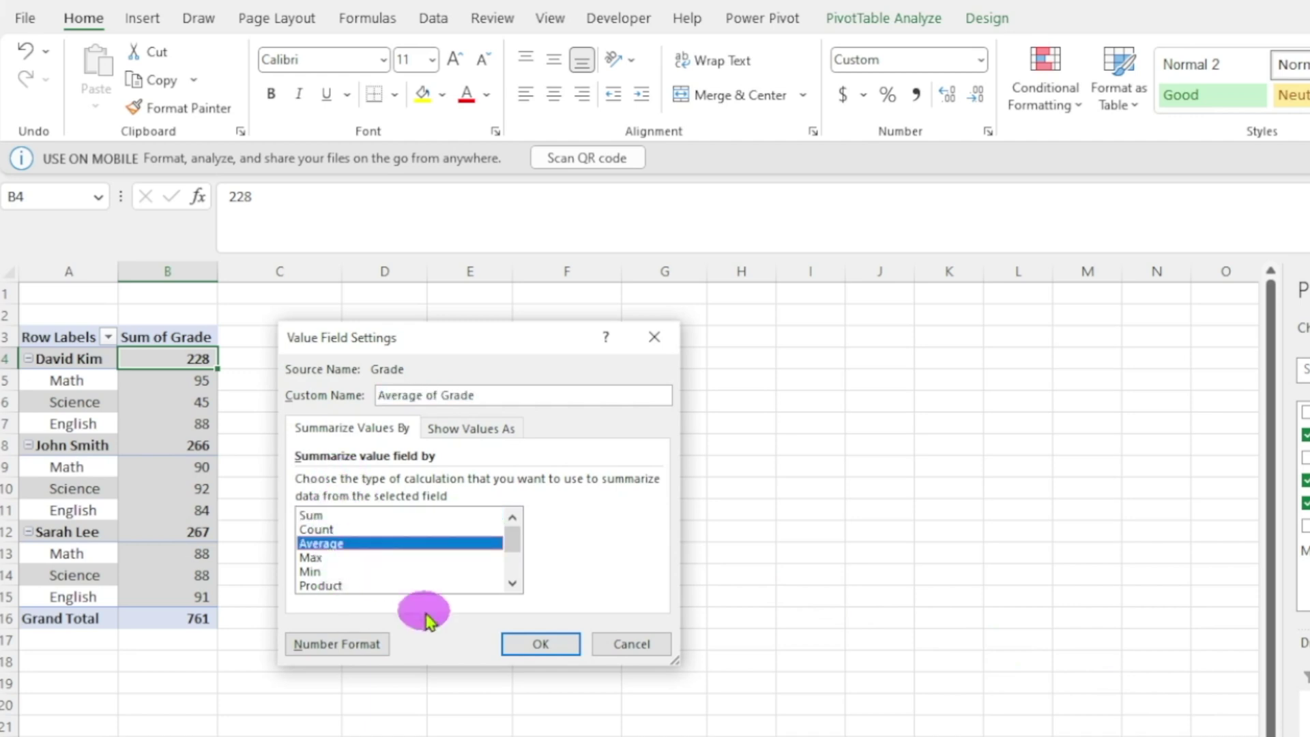
{"action": "left_click", "coordinate": [374, 655]}
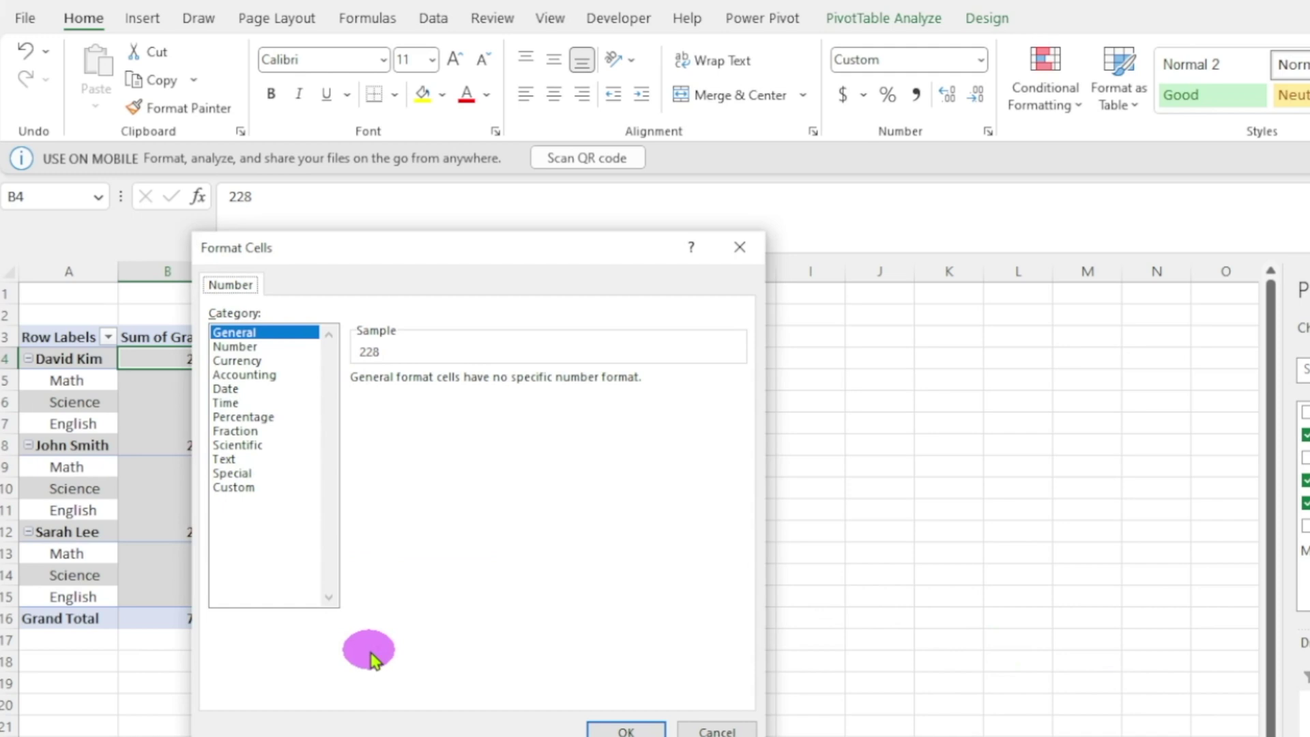
{"action": "left_click", "coordinate": [239, 347]}
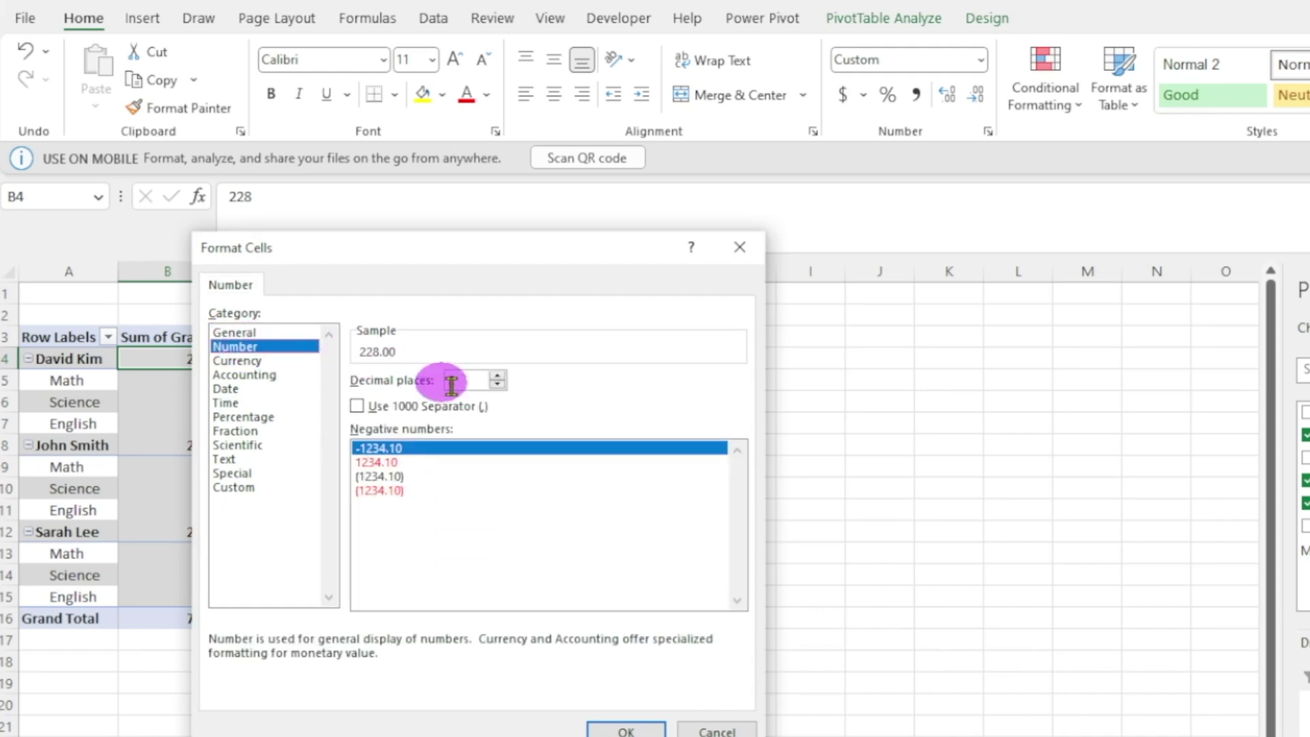
{"action": "left_click", "coordinate": [357, 408]}
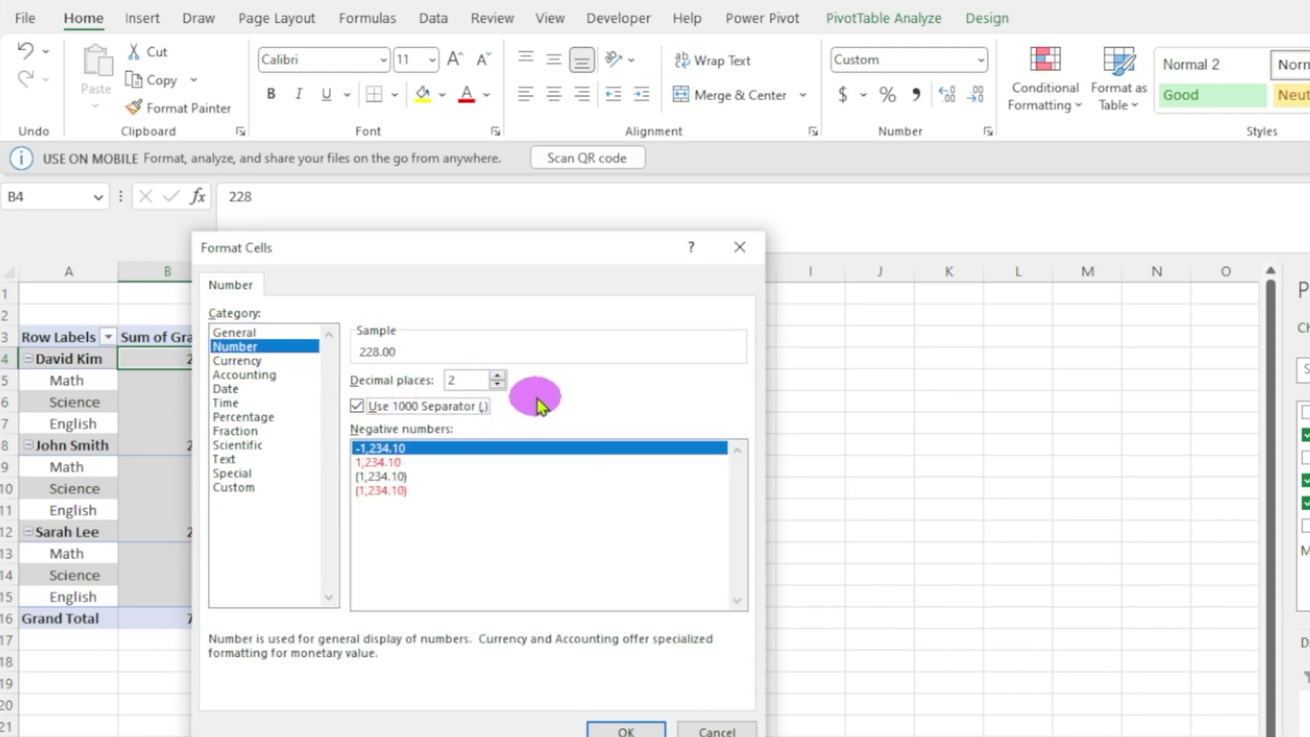
{"action": "left_click", "coordinate": [498, 385]}
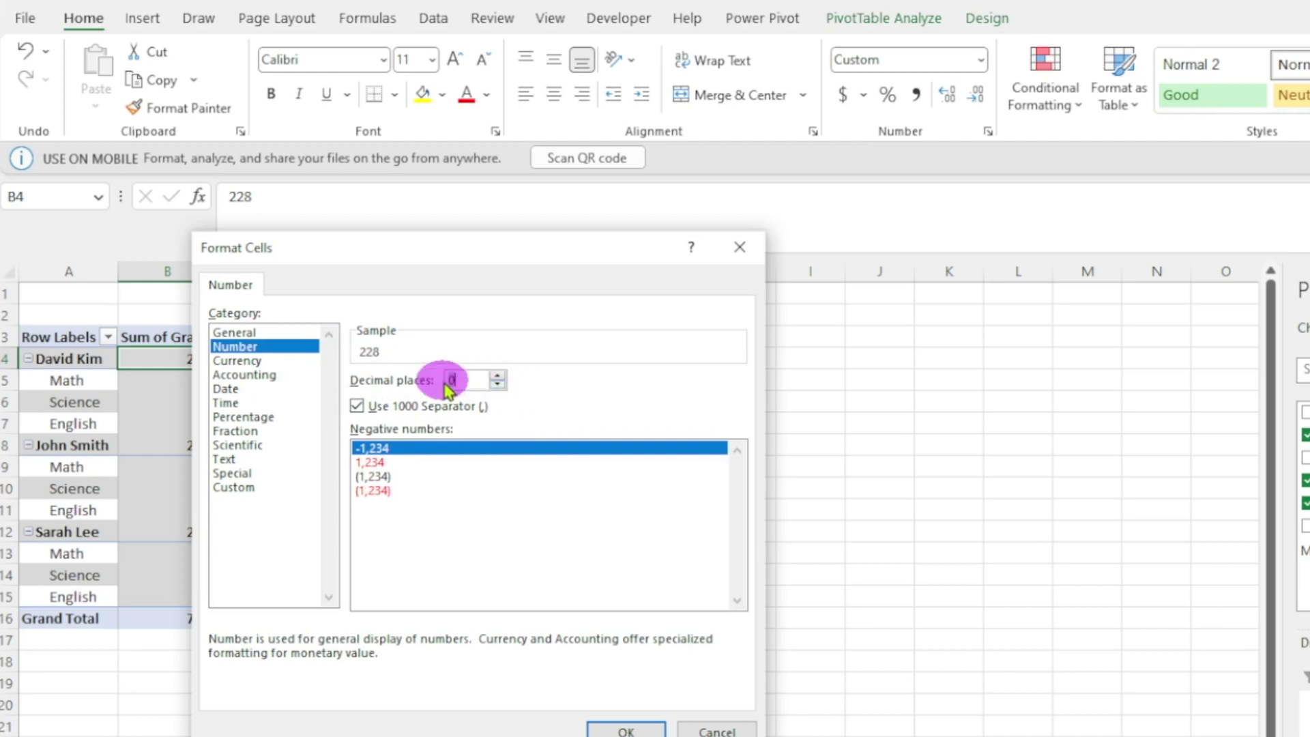
{"action": "left_click", "coordinate": [633, 730]}
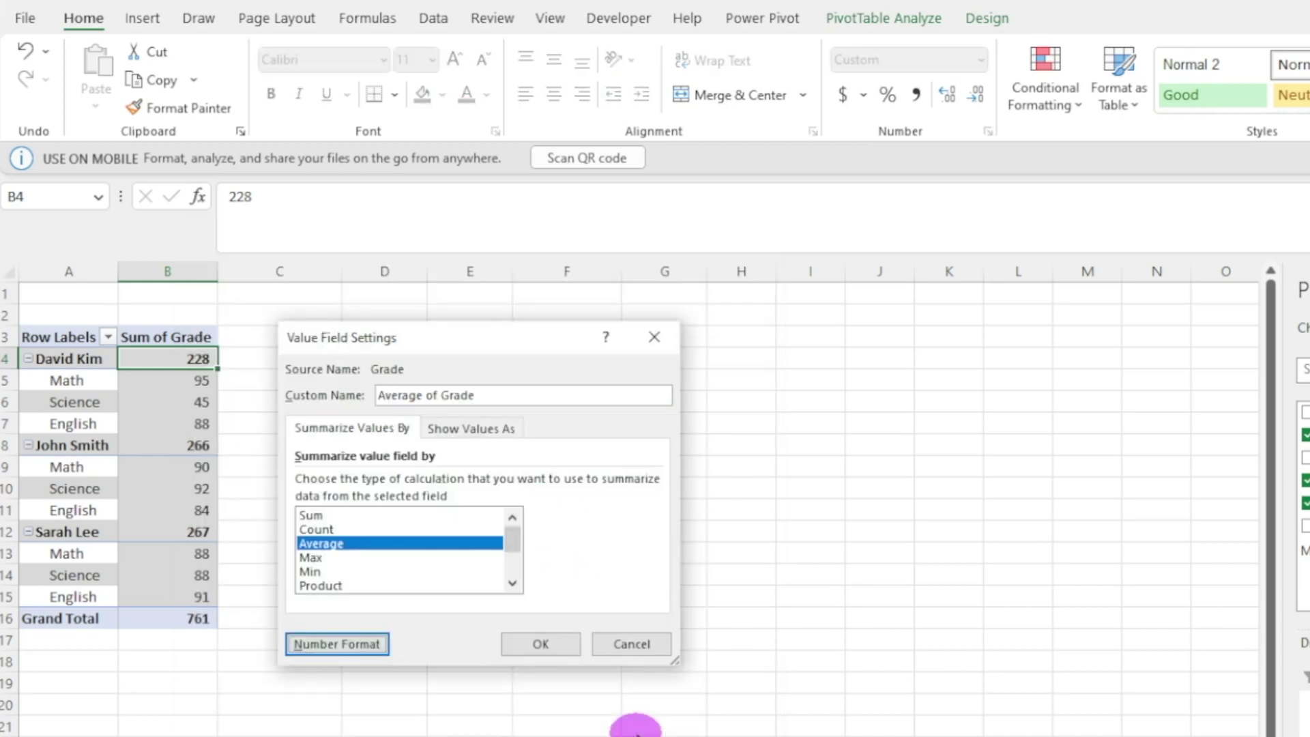
{"action": "left_click", "coordinate": [564, 647]}
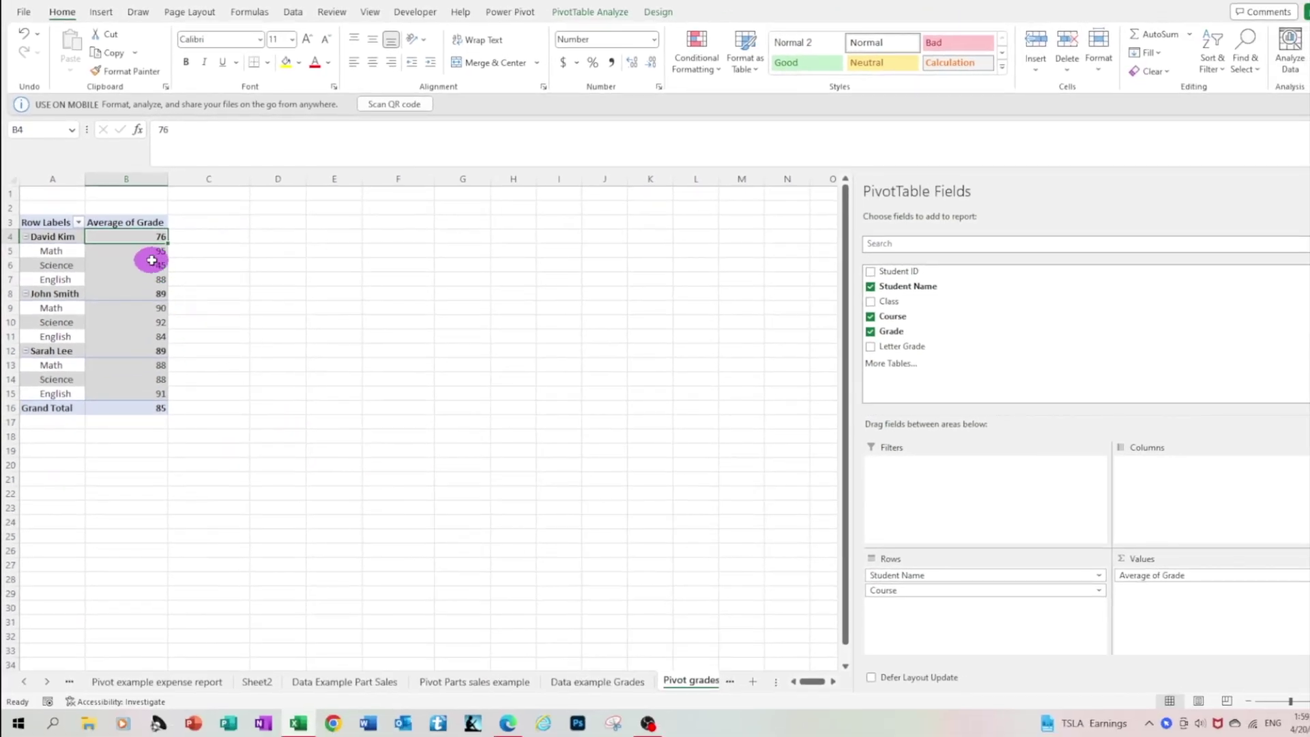
{"action": "left_click", "coordinate": [149, 256]}
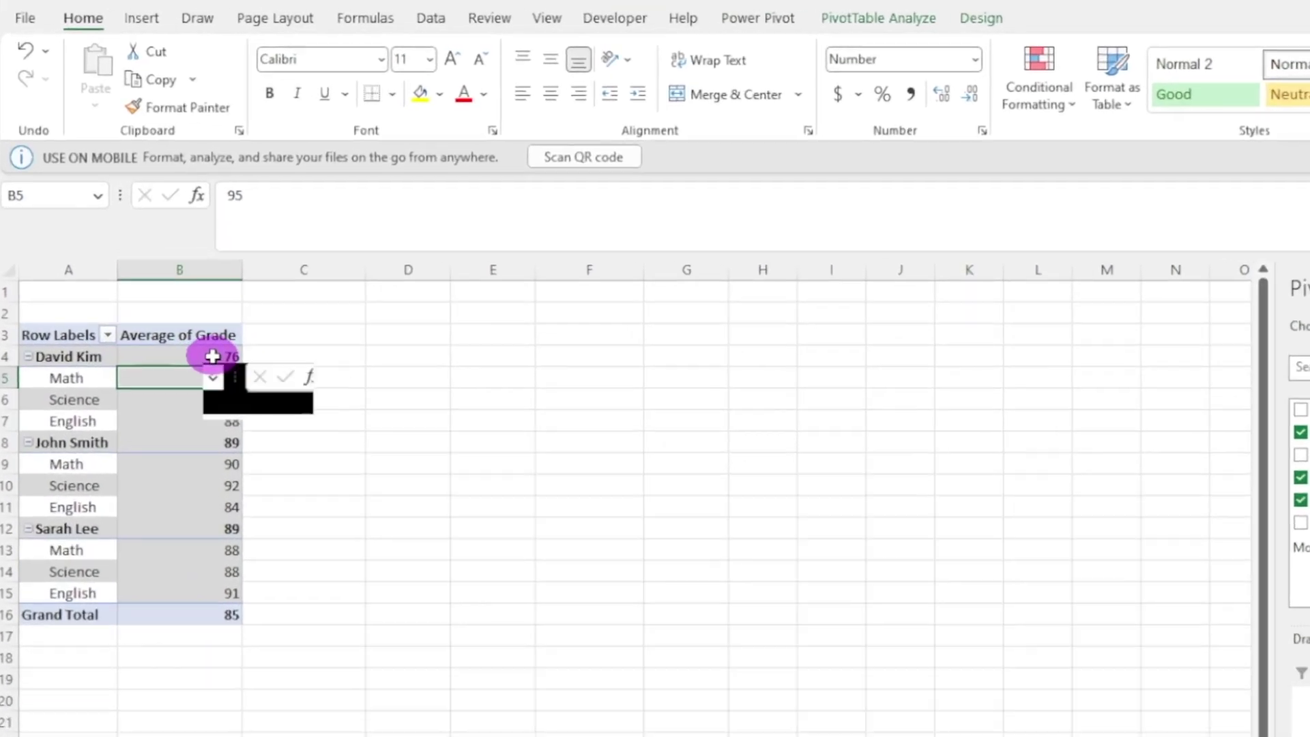
{"action": "left_click", "coordinate": [212, 356]}
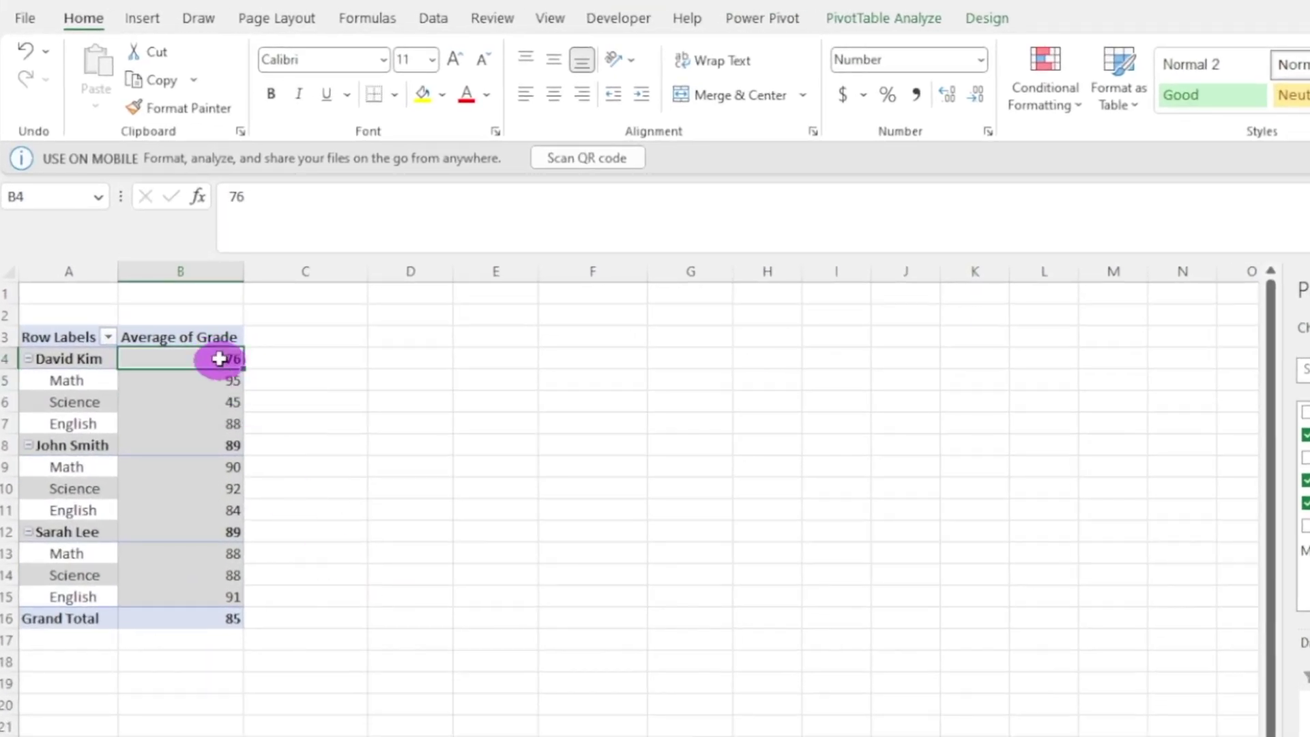
{"action": "left_click_drag", "start_coordinate": [232, 380], "coordinate": [232, 427]}
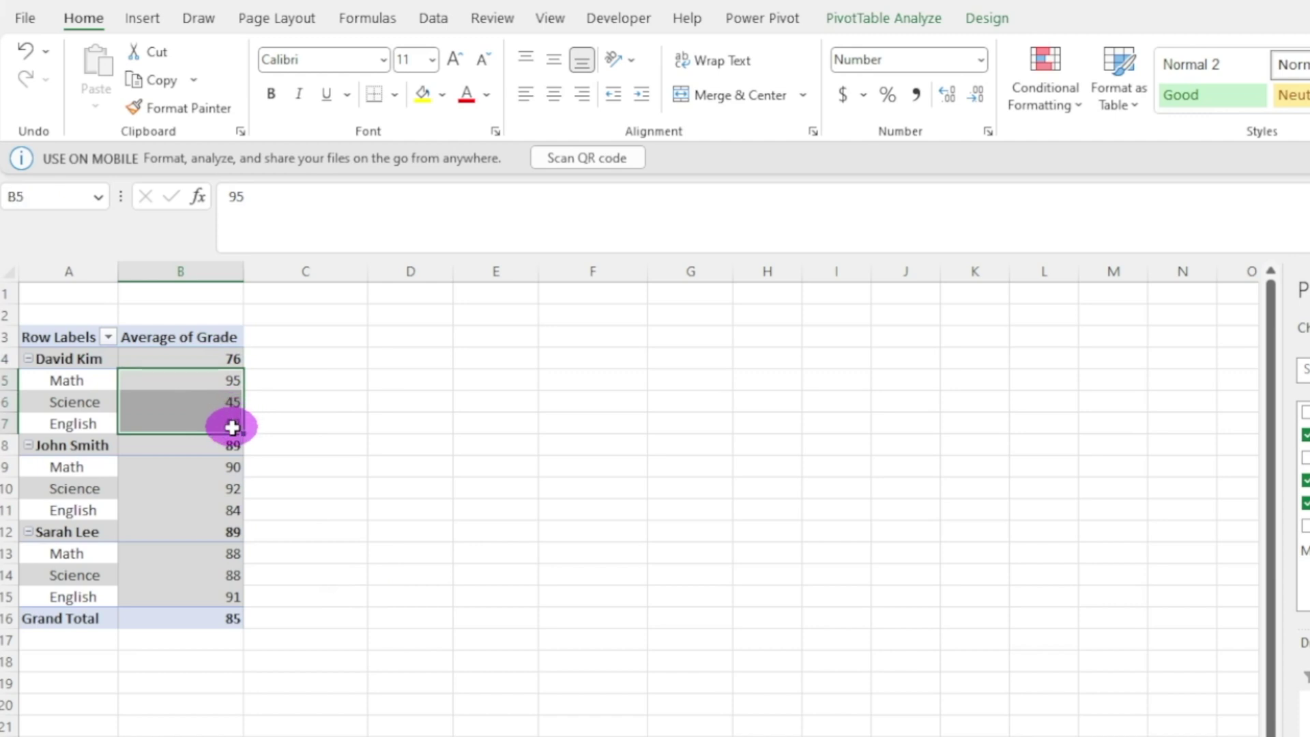
{"action": "left_click", "coordinate": [232, 442]}
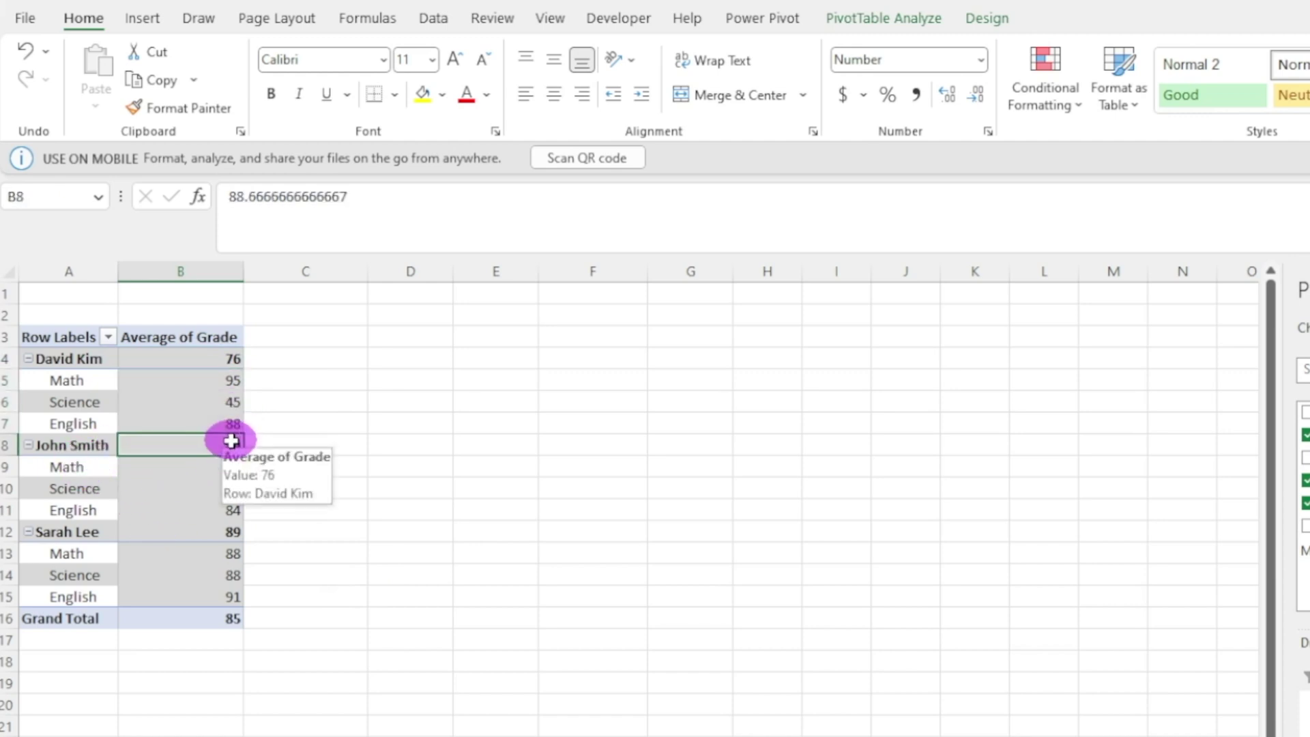
{"action": "left_click_drag", "start_coordinate": [208, 468], "coordinate": [175, 523]}
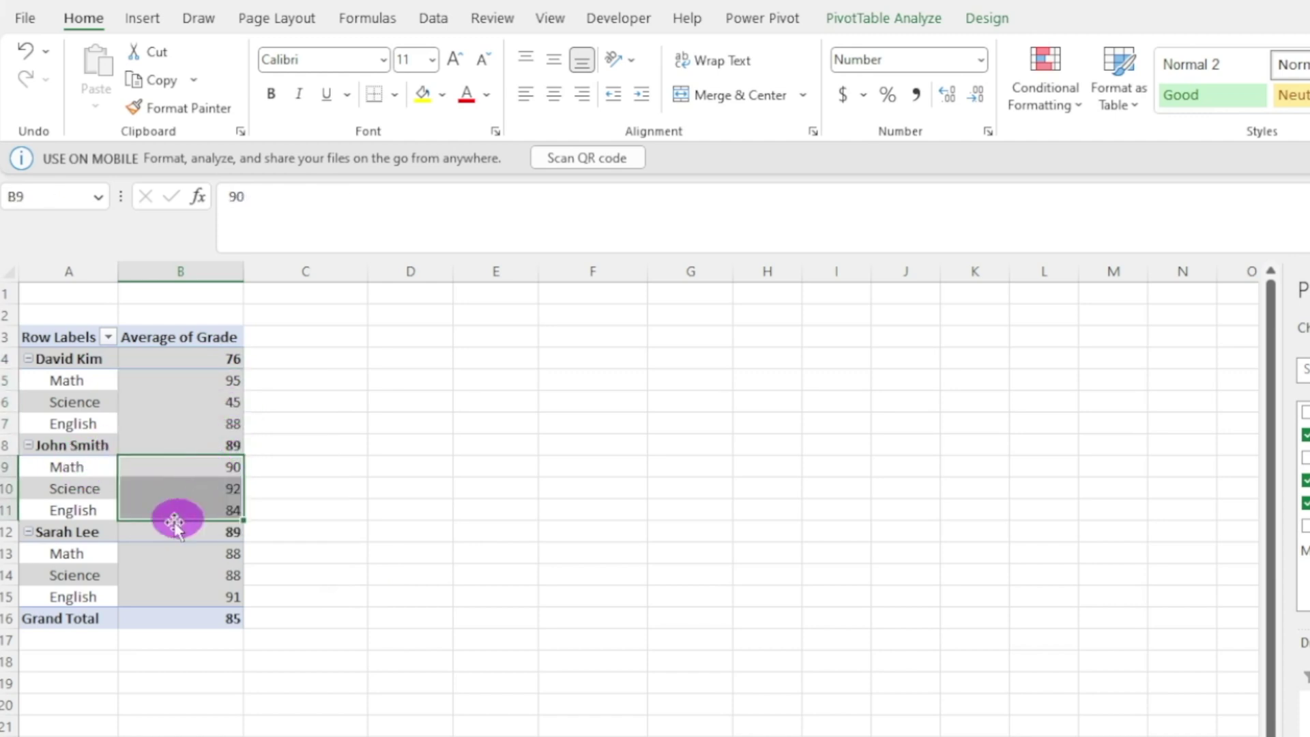
{"action": "left_click", "coordinate": [67, 359]}
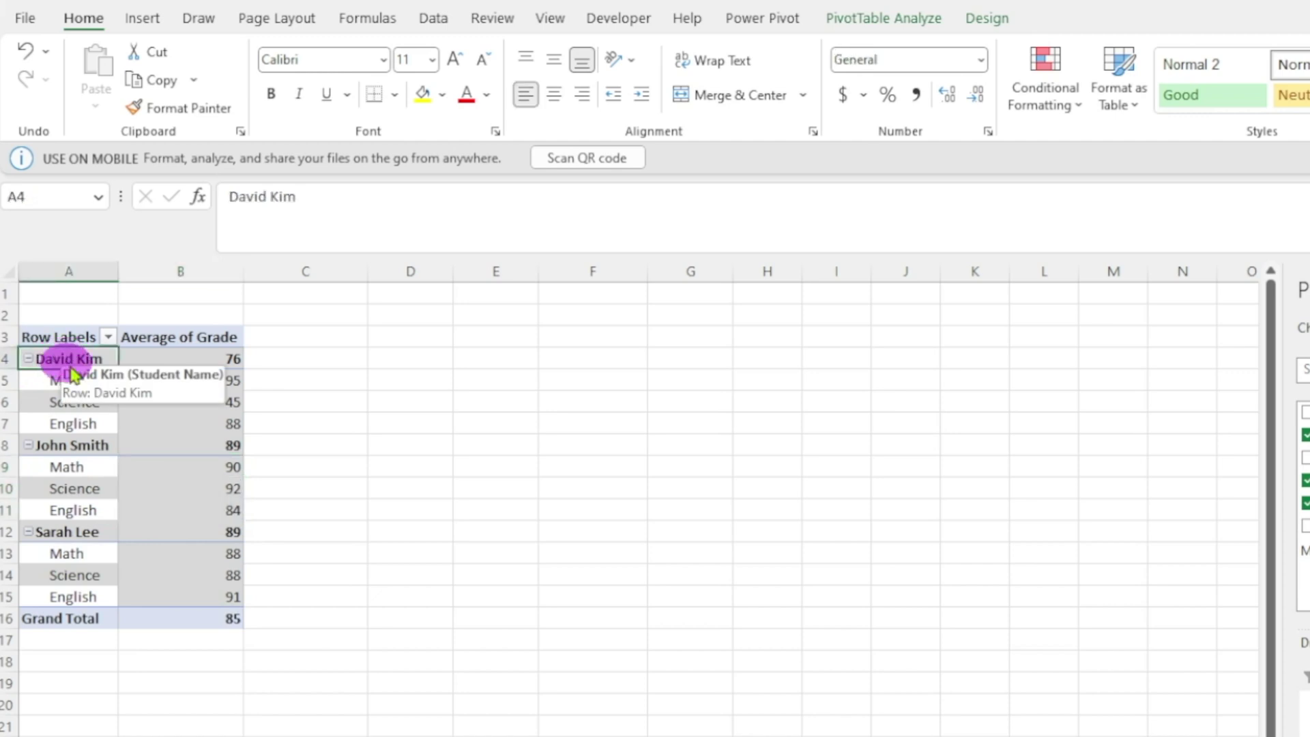
{"action": "left_click", "coordinate": [28, 359]}
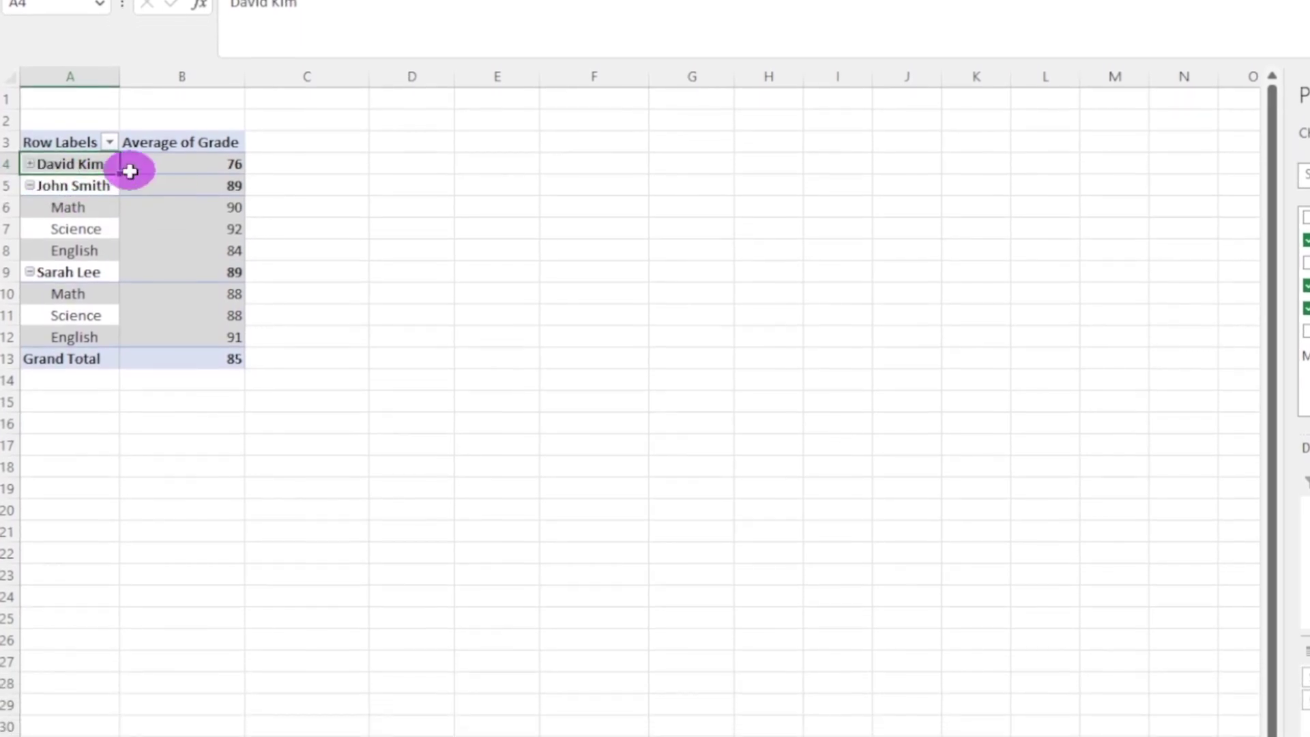
Collapse John Smith and Sarah Lee, leaving student averages 76, 89 and 89
{"action": "left_click", "coordinate": [210, 144]}
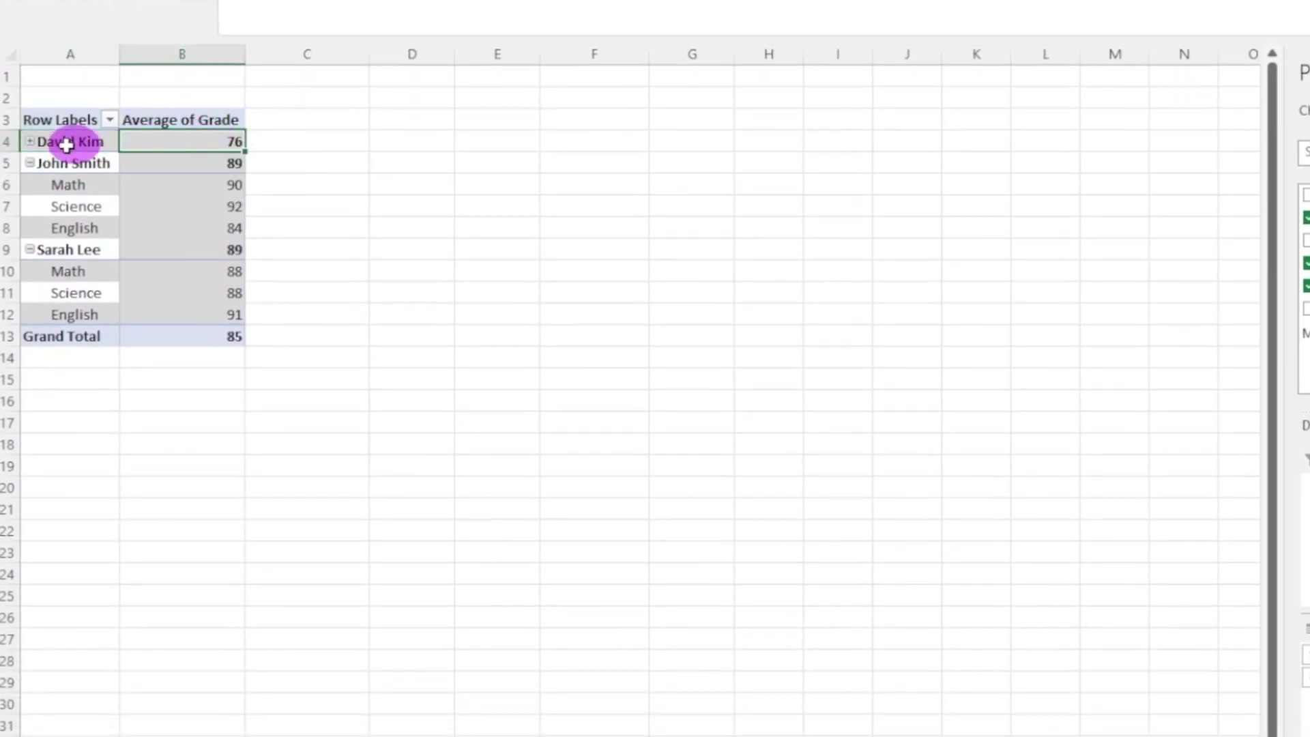
{"action": "left_click", "coordinate": [31, 164]}
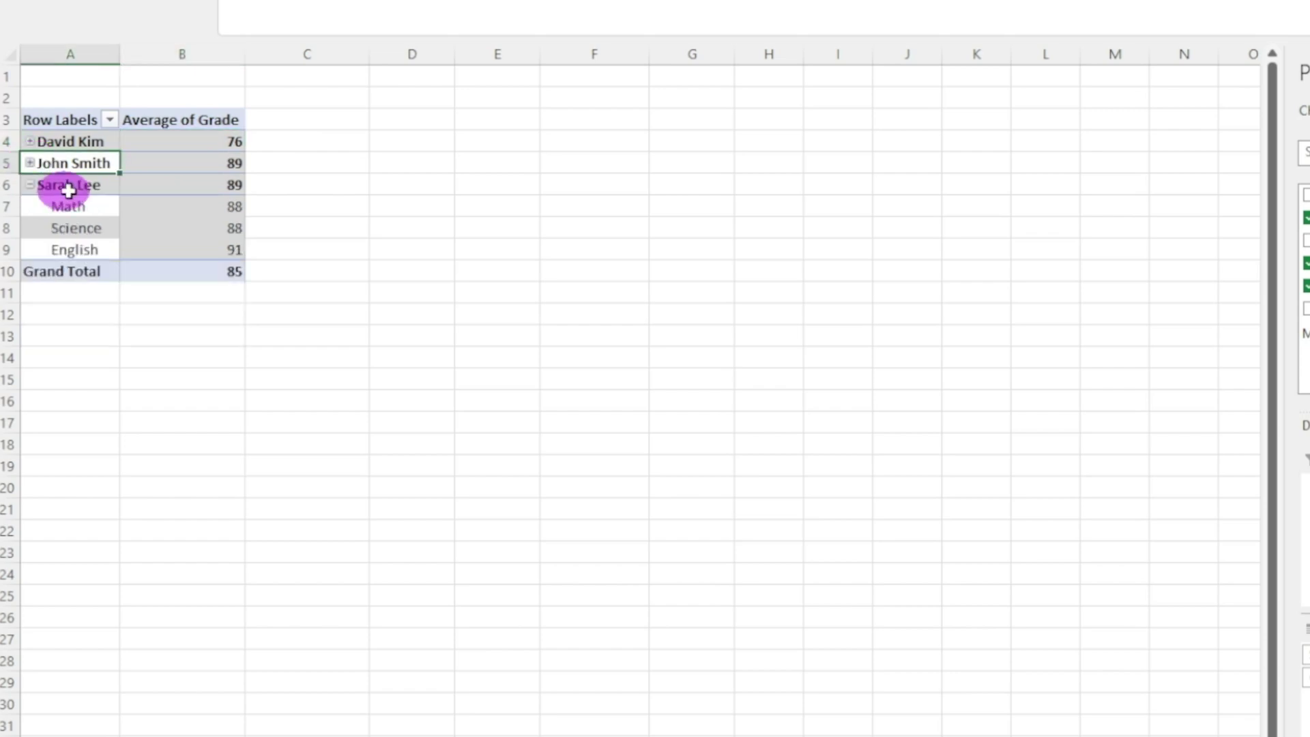
{"action": "left_click", "coordinate": [215, 163]}
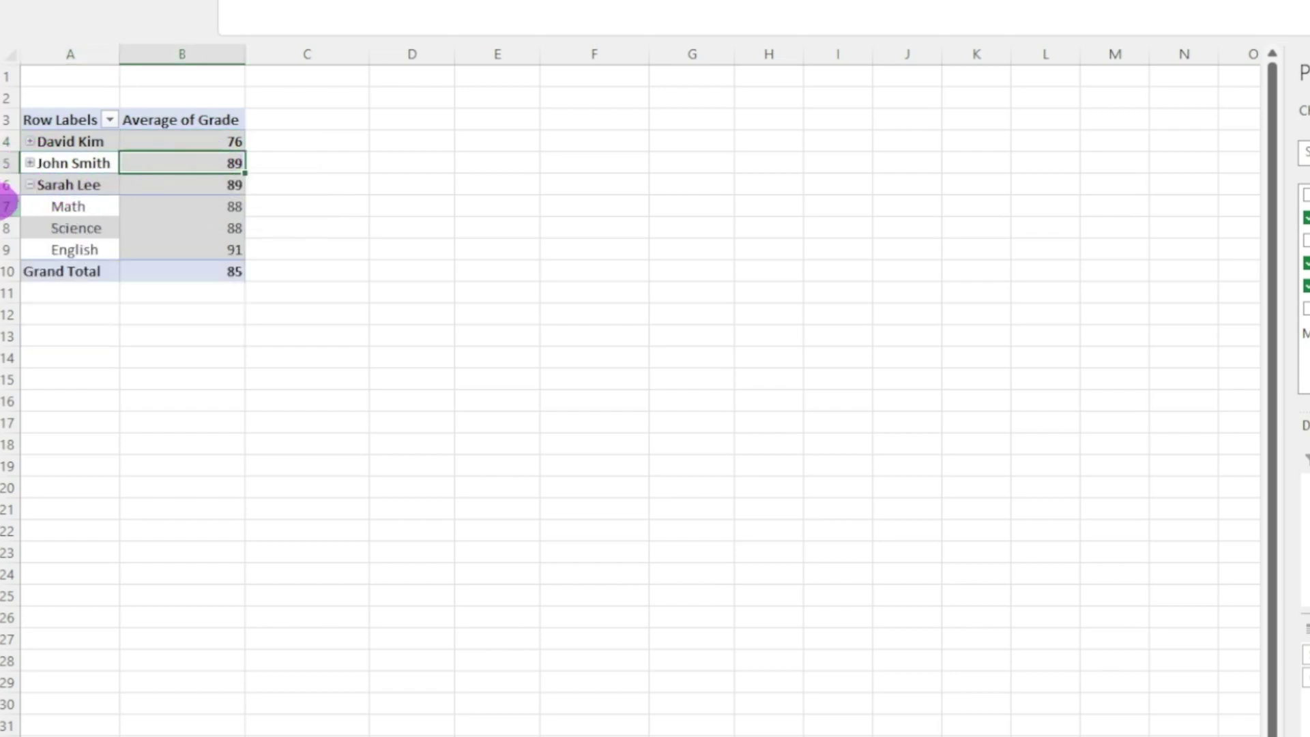
{"action": "left_click", "coordinate": [30, 185]}
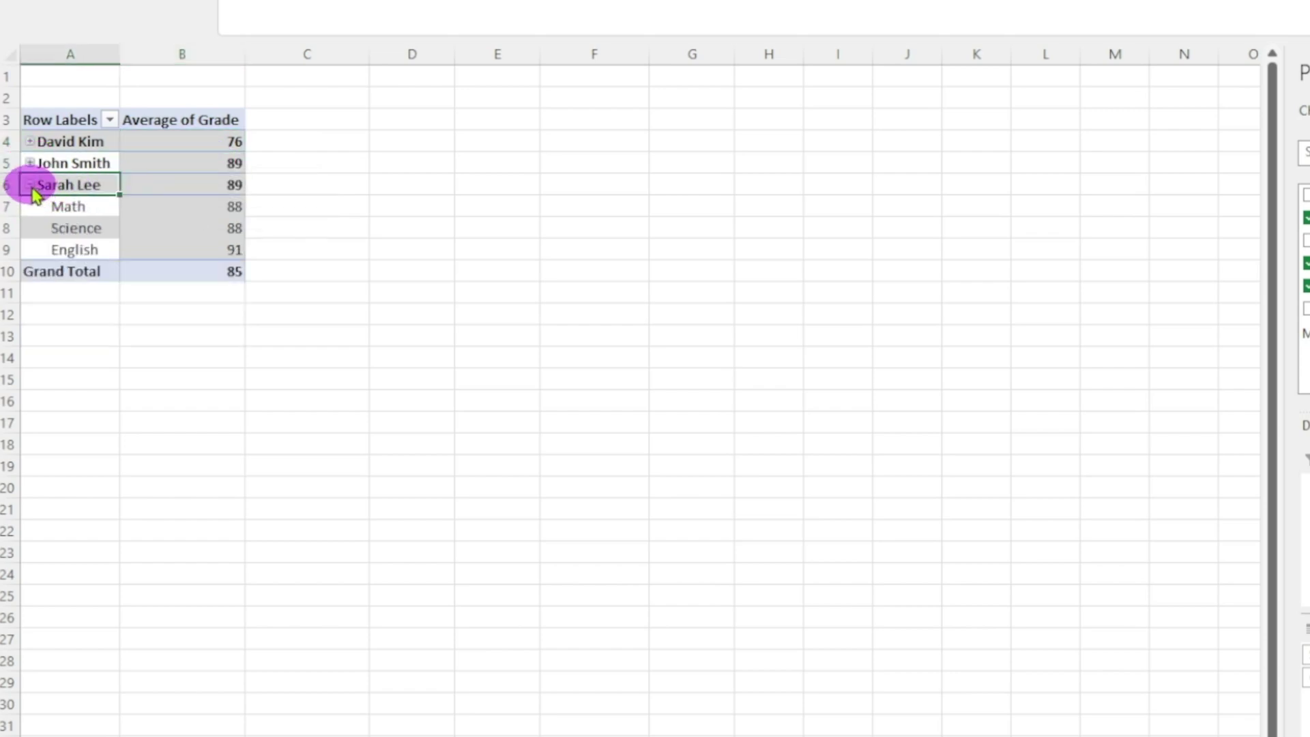
{"action": "left_click", "coordinate": [227, 184]}
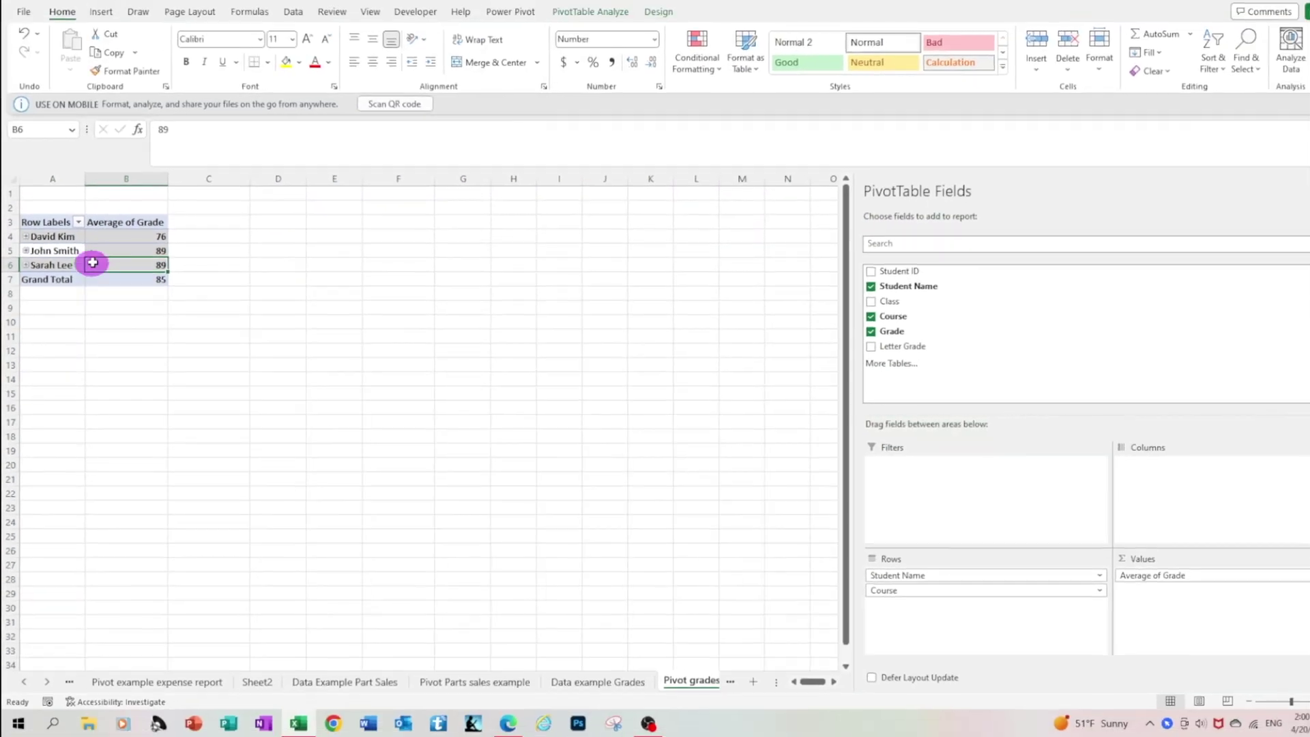
{"action": "left_click", "coordinate": [57, 239]}
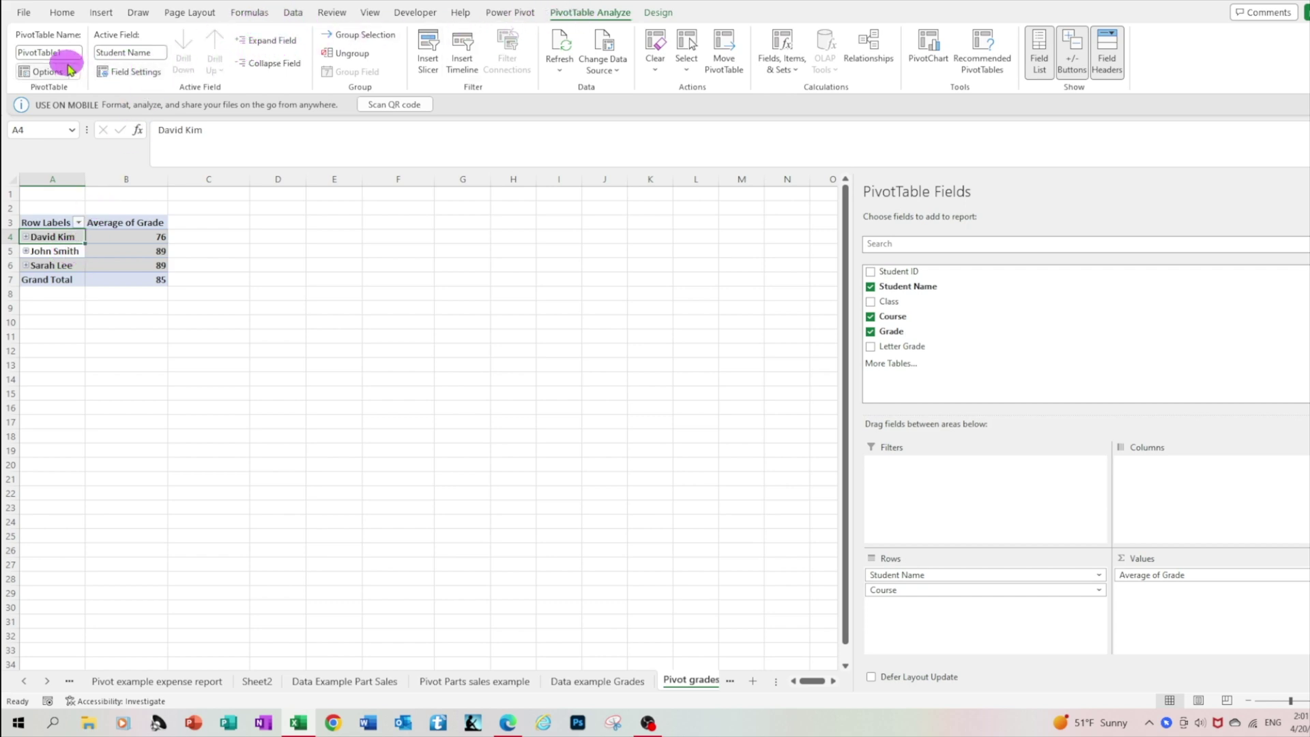
Toggle Expand Field and Collapse Field, ending with every student's course rows expanded
{"action": "left_click", "coordinate": [271, 42]}
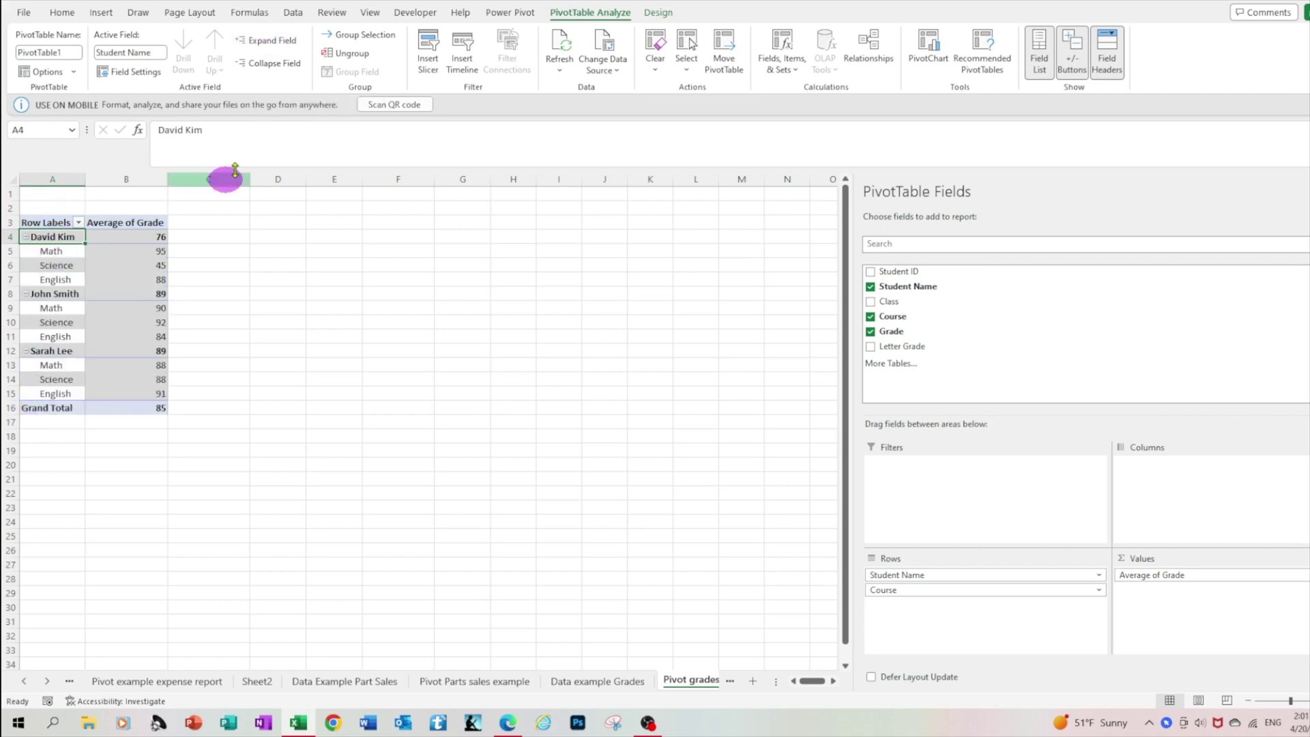
{"action": "left_click", "coordinate": [280, 66]}
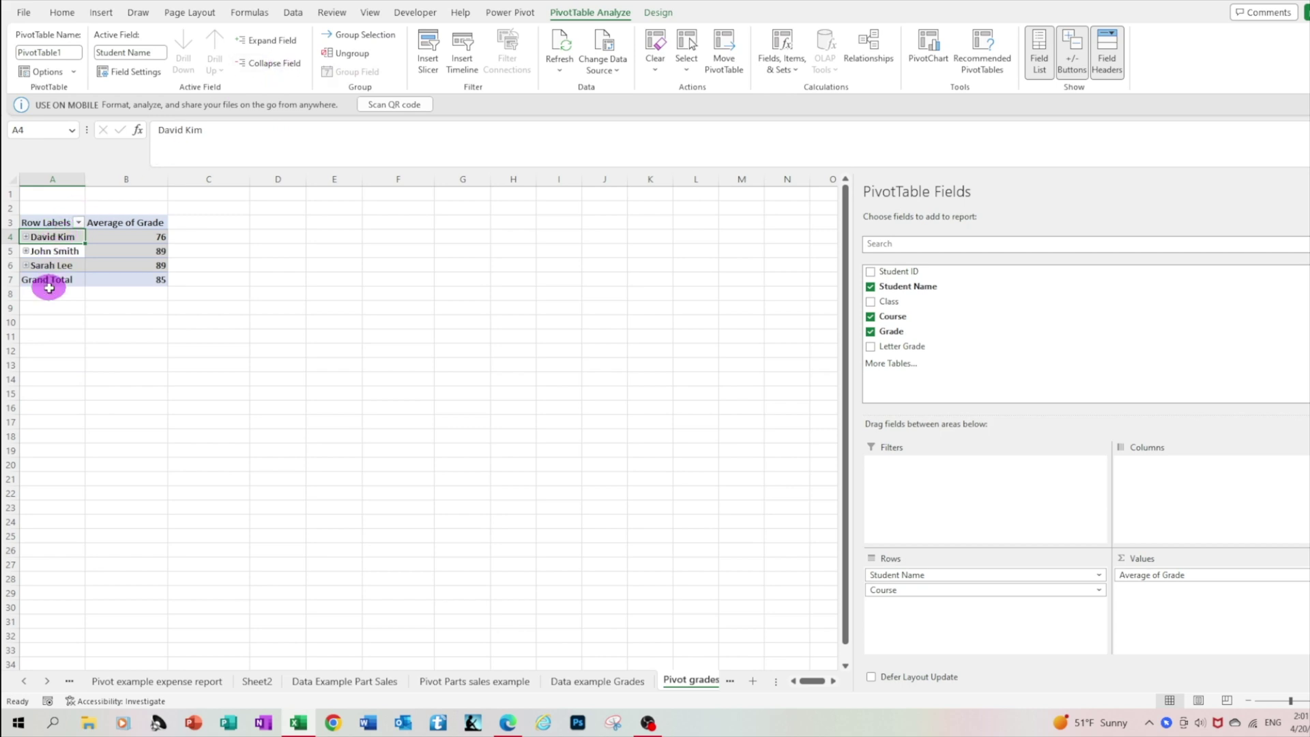
{"action": "left_click", "coordinate": [52, 251]}
{"action": "left_click", "coordinate": [271, 42]}
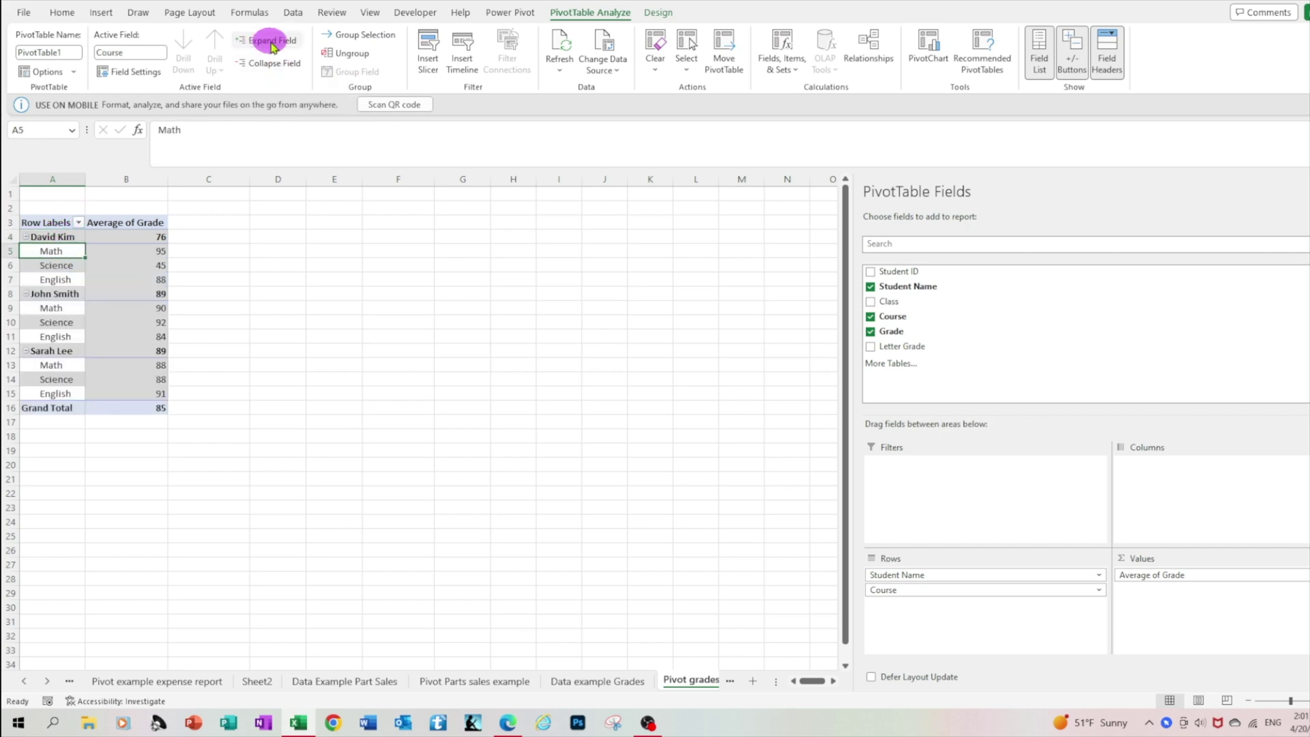
{"action": "left_click", "coordinate": [55, 255]}
{"action": "left_click", "coordinate": [57, 280]}
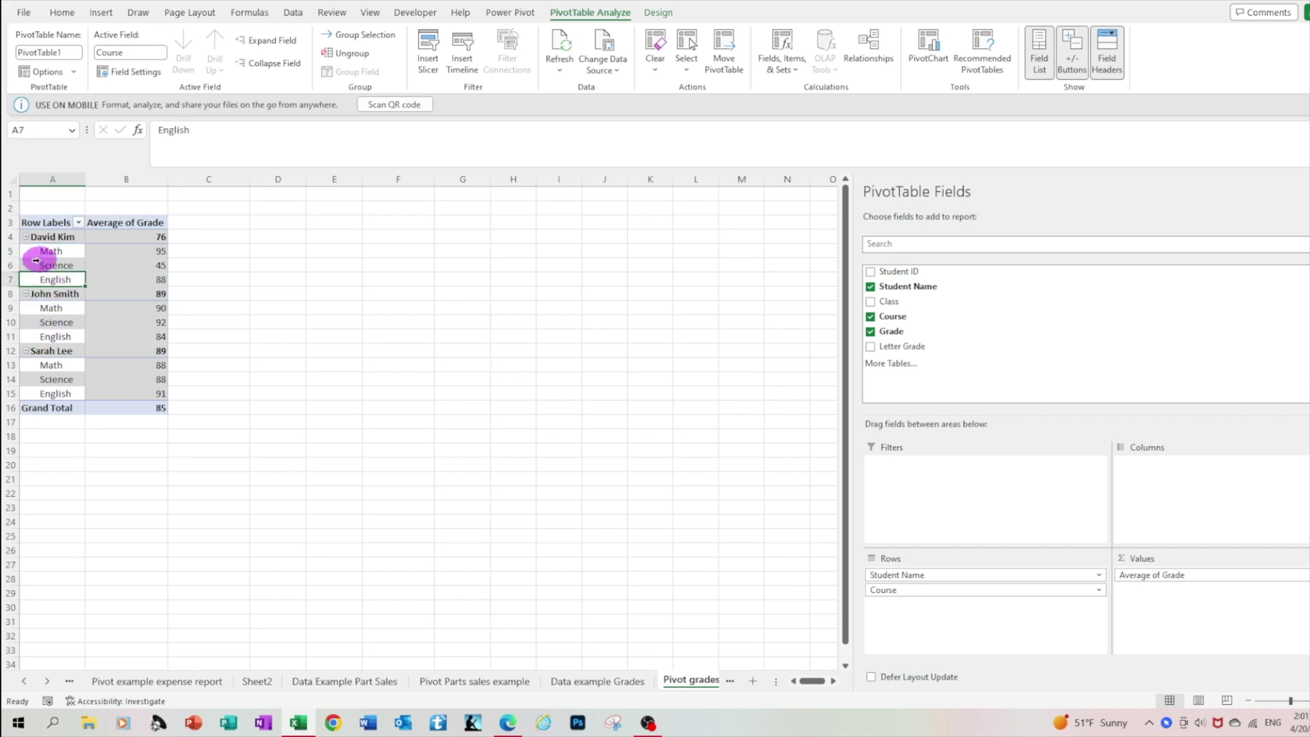
{"action": "left_click", "coordinate": [53, 236]}
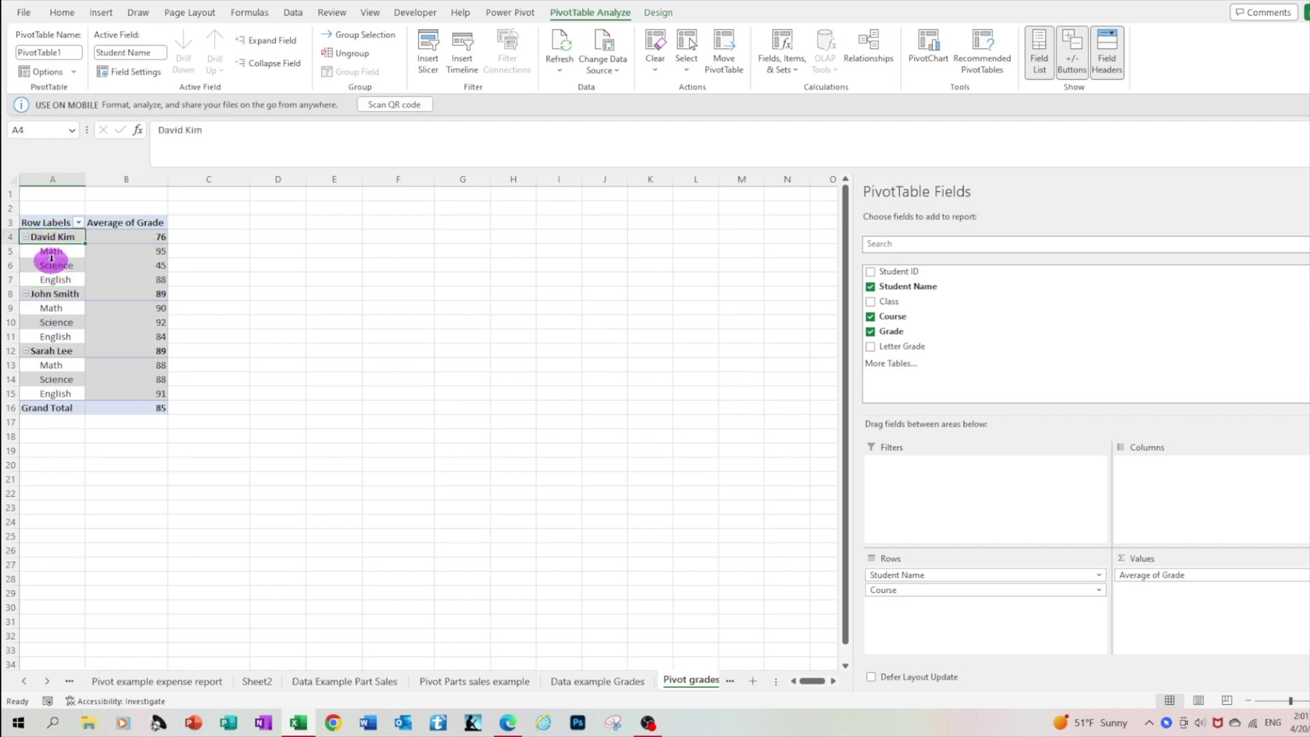
{"action": "left_click", "coordinate": [56, 254]}
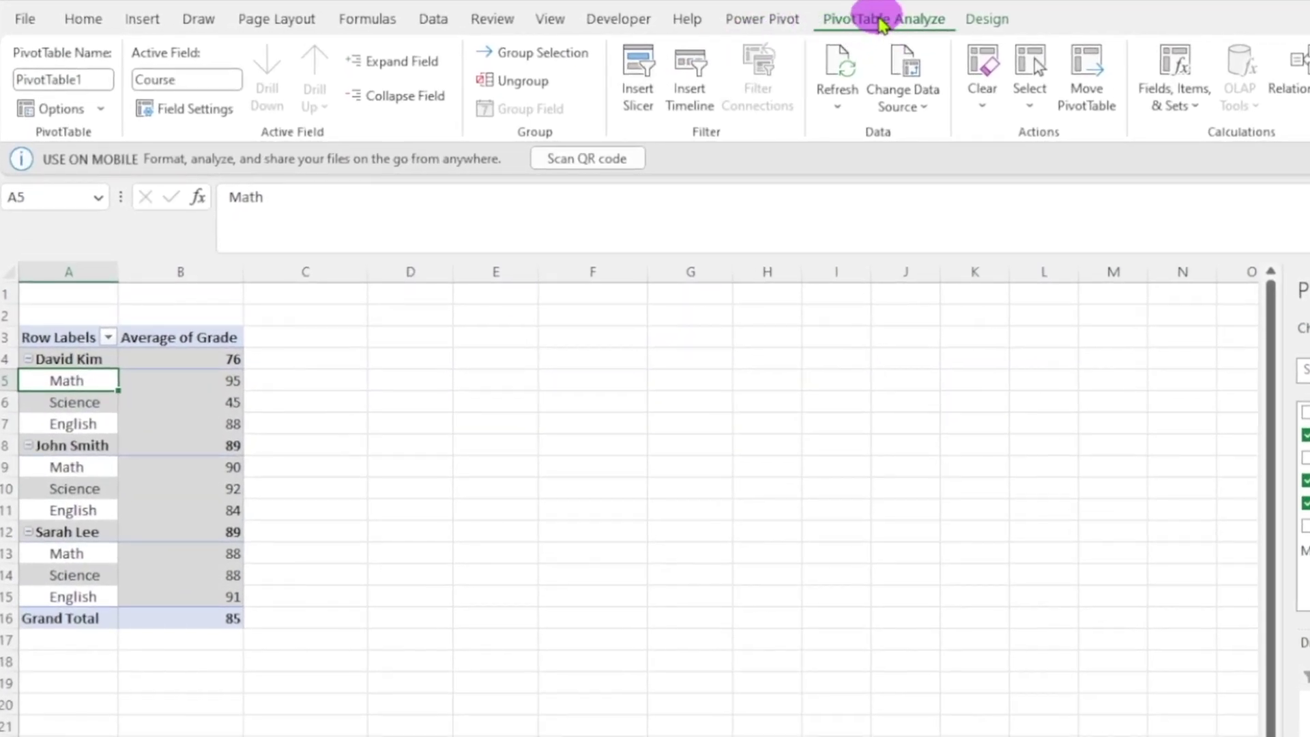
{"action": "left_click", "coordinate": [102, 109]}
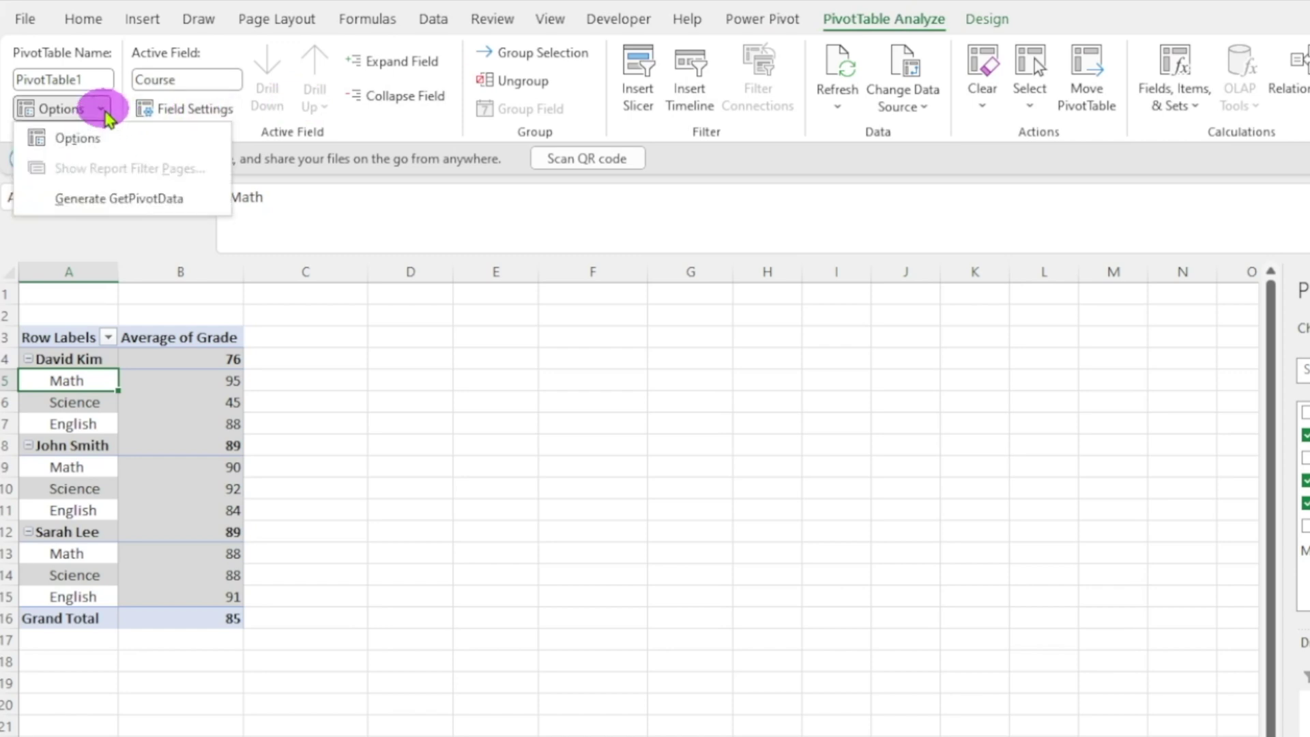
{"action": "left_click", "coordinate": [97, 137]}
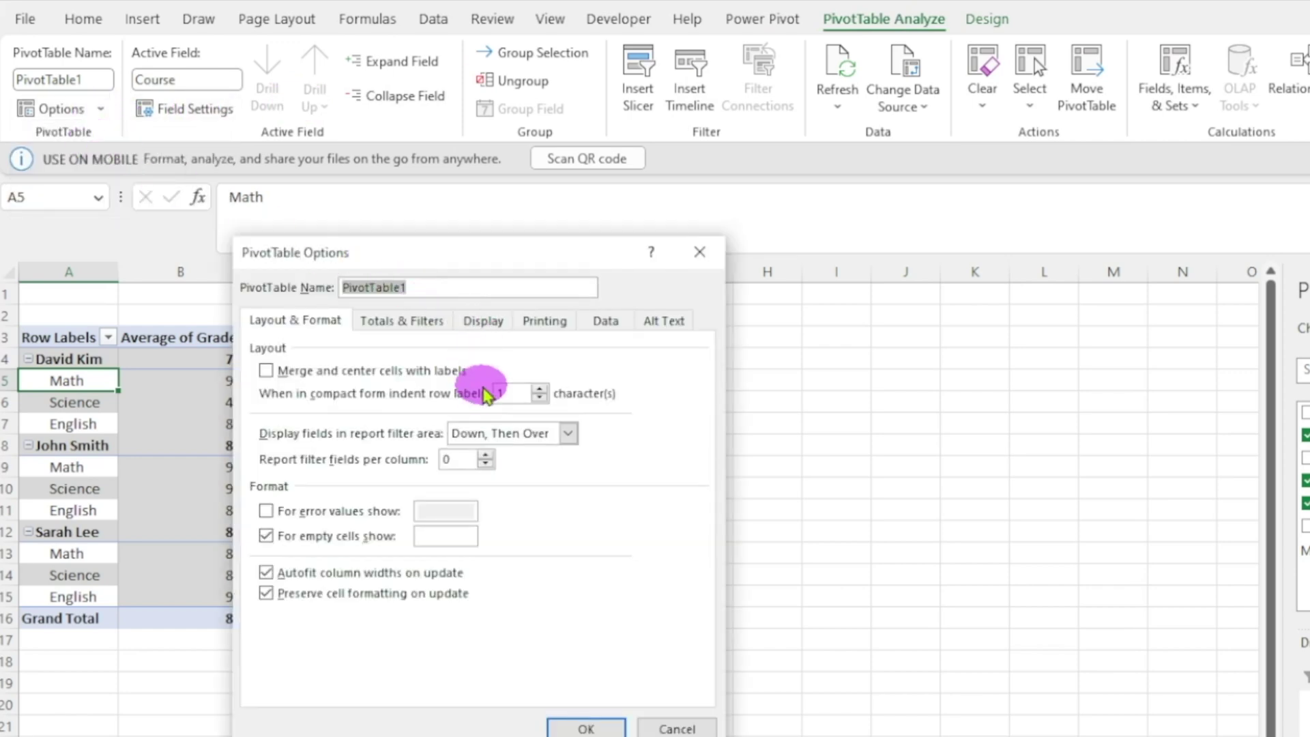
{"action": "left_click", "coordinate": [486, 320]}
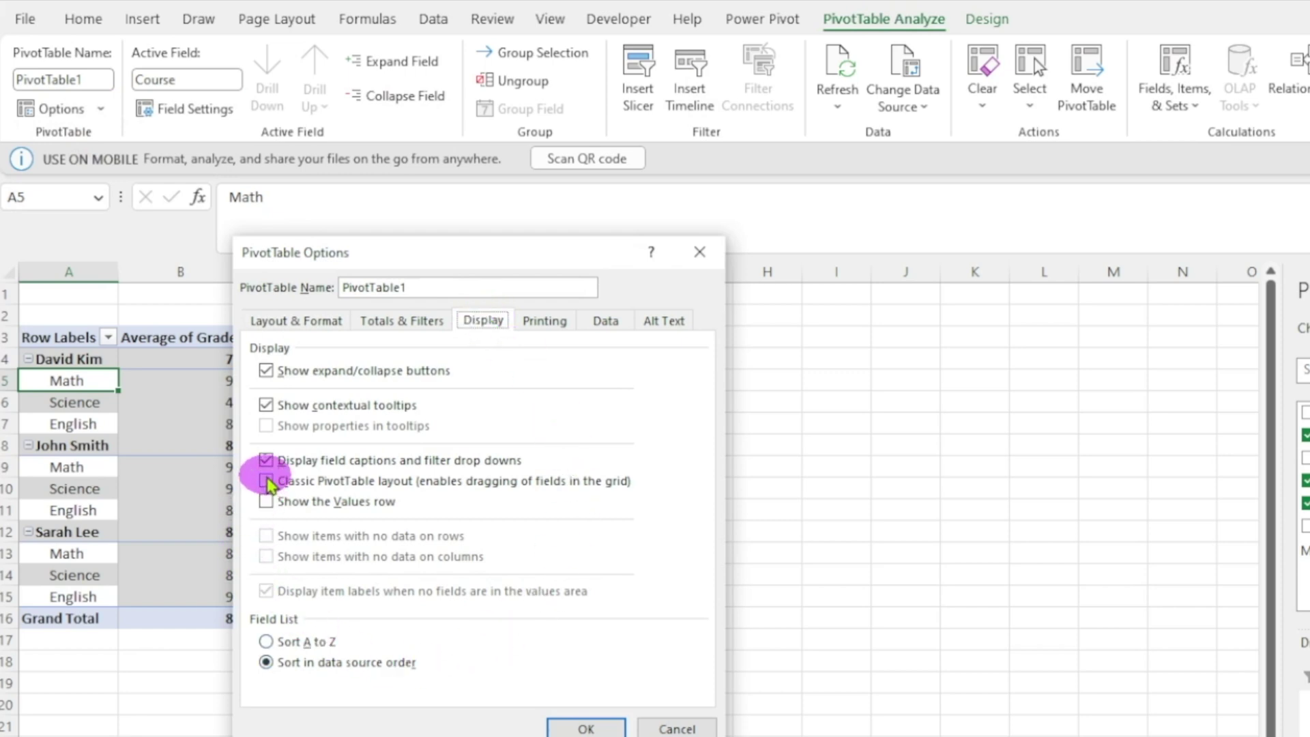
{"action": "left_click", "coordinate": [267, 482]}
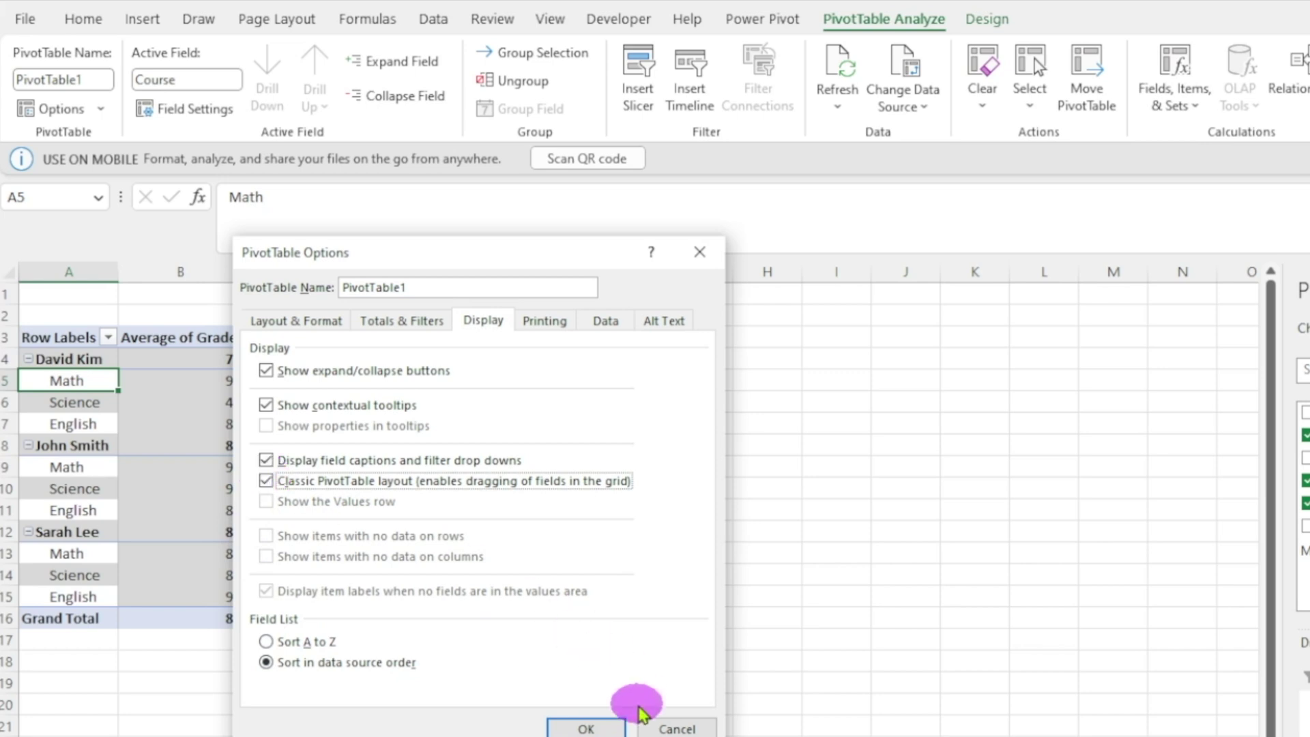
{"action": "left_click", "coordinate": [585, 729]}
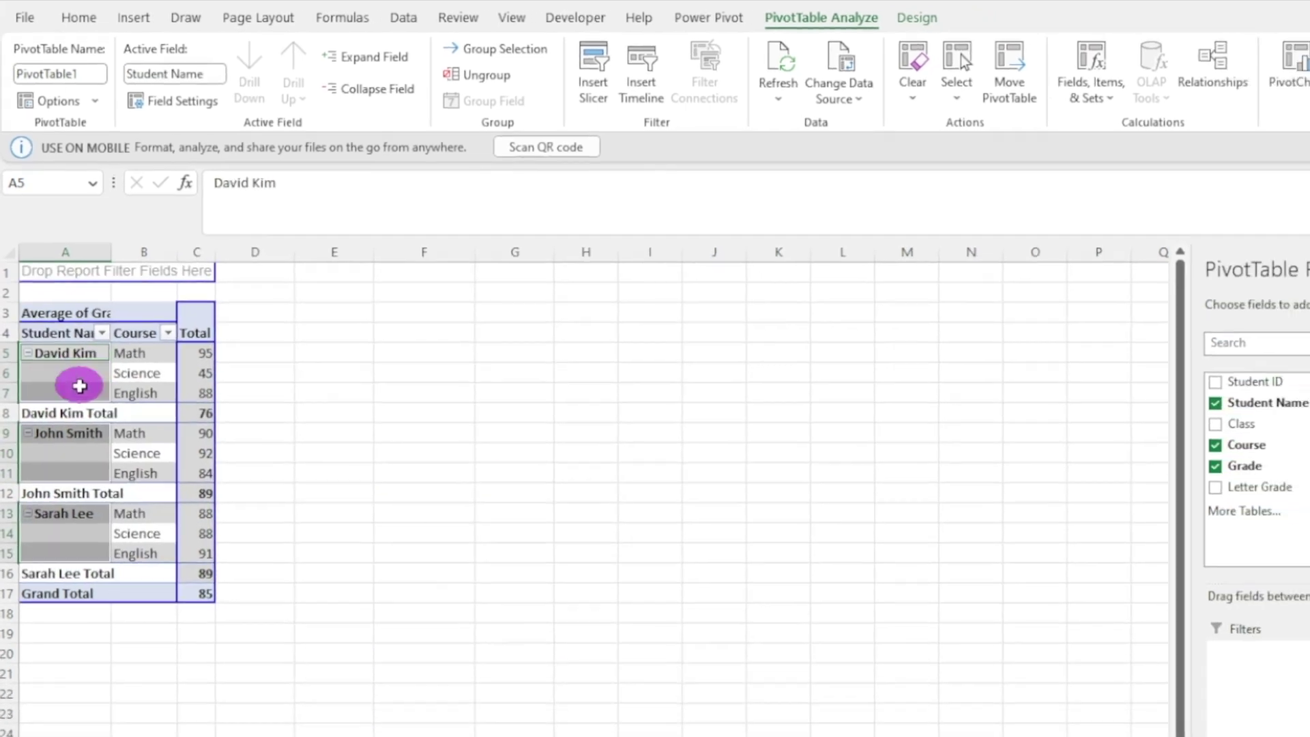
{"action": "left_click", "coordinate": [75, 445]}
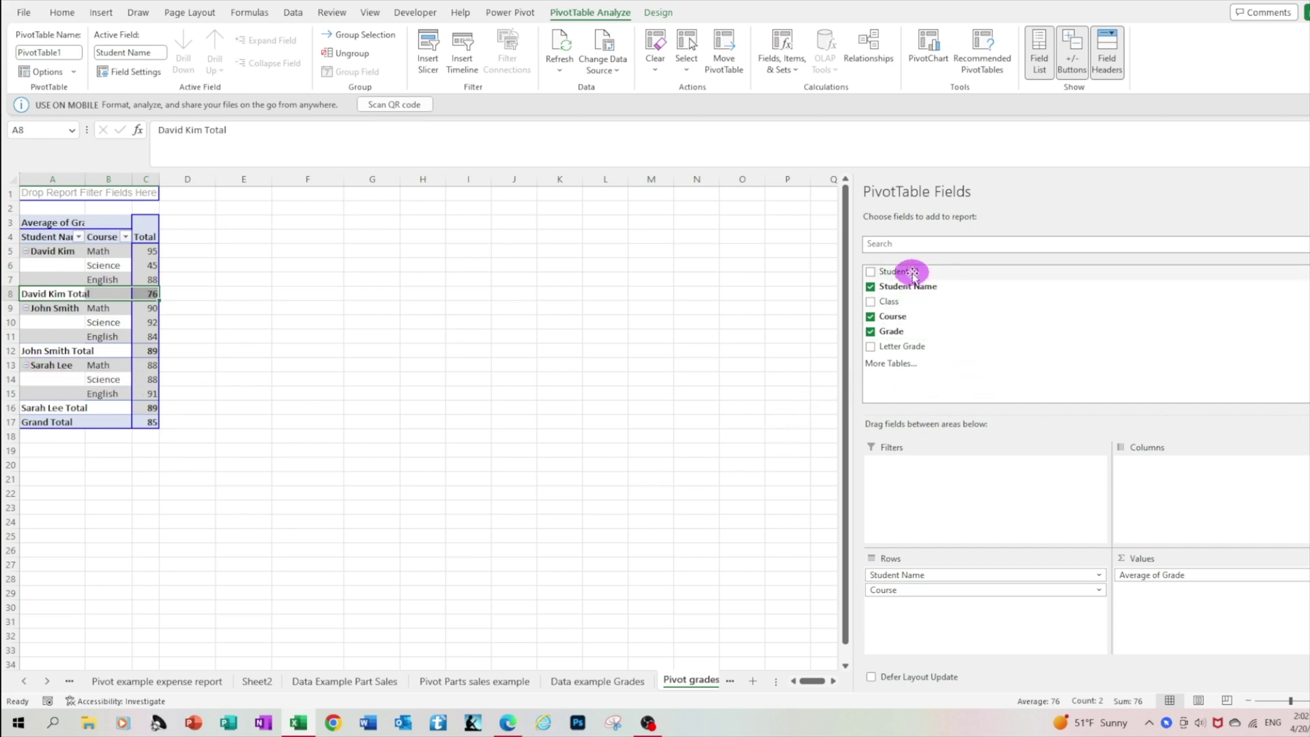
Nest Student ID above Student Name in the pivot rows and widen column B to fit names
{"action": "left_click_drag", "start_coordinate": [914, 274], "coordinate": [912, 575]}
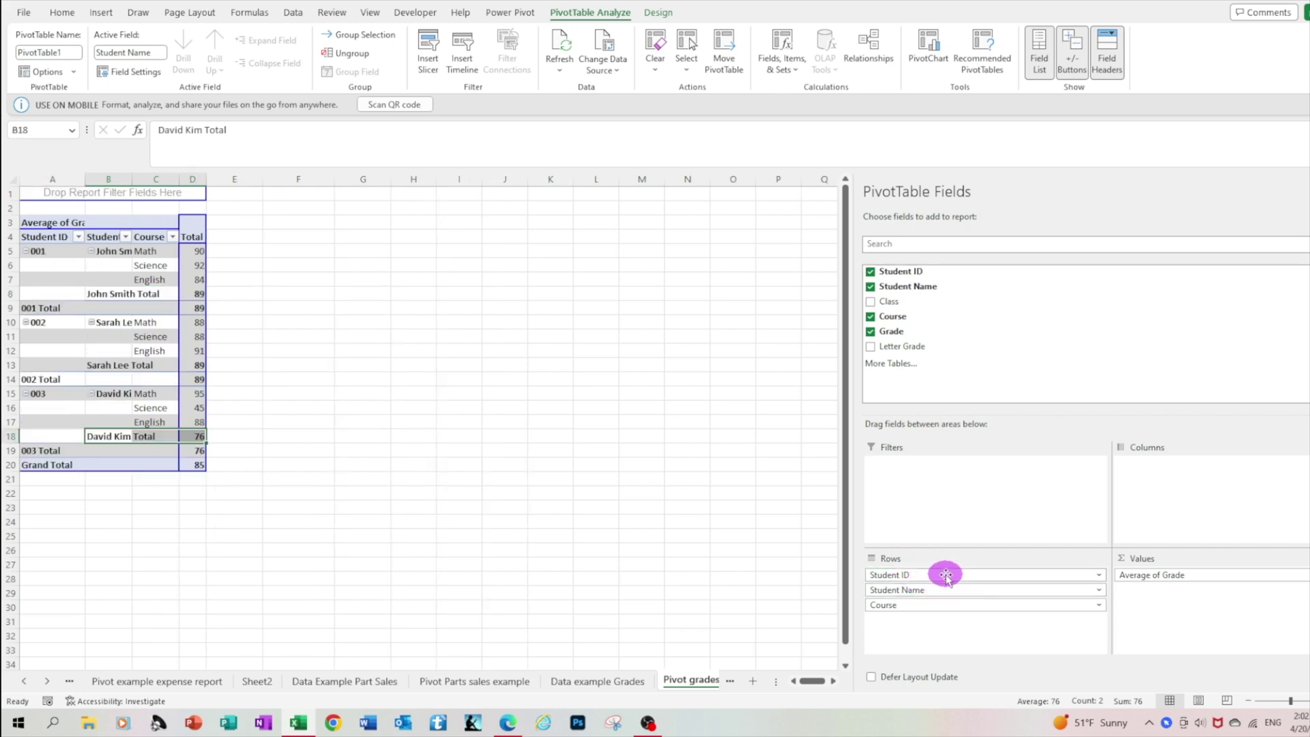
{"action": "left_click", "coordinate": [128, 176]}
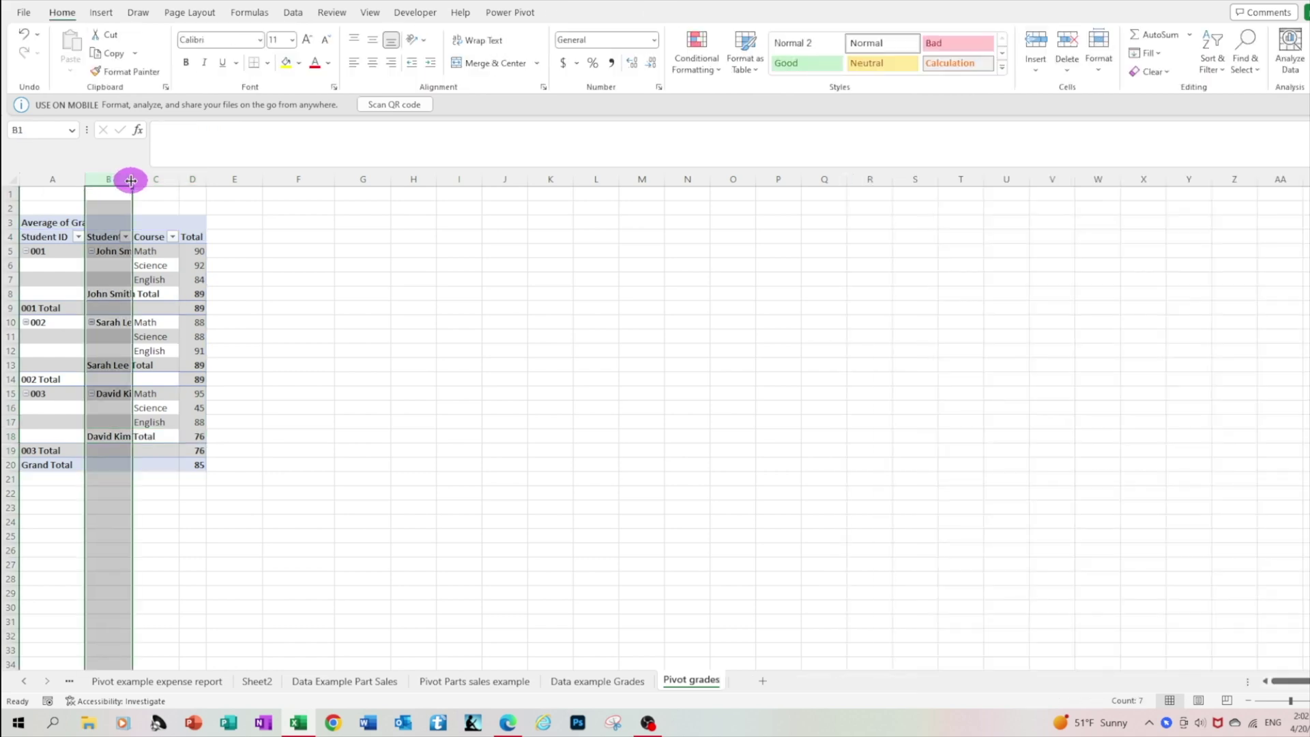
{"action": "left_click_drag", "start_coordinate": [130, 180], "coordinate": [172, 182]}
Inspect the student 001 rows, John Smith's Math grade of 90, and the Student ID subtotal rows
{"action": "left_click", "coordinate": [32, 284]}
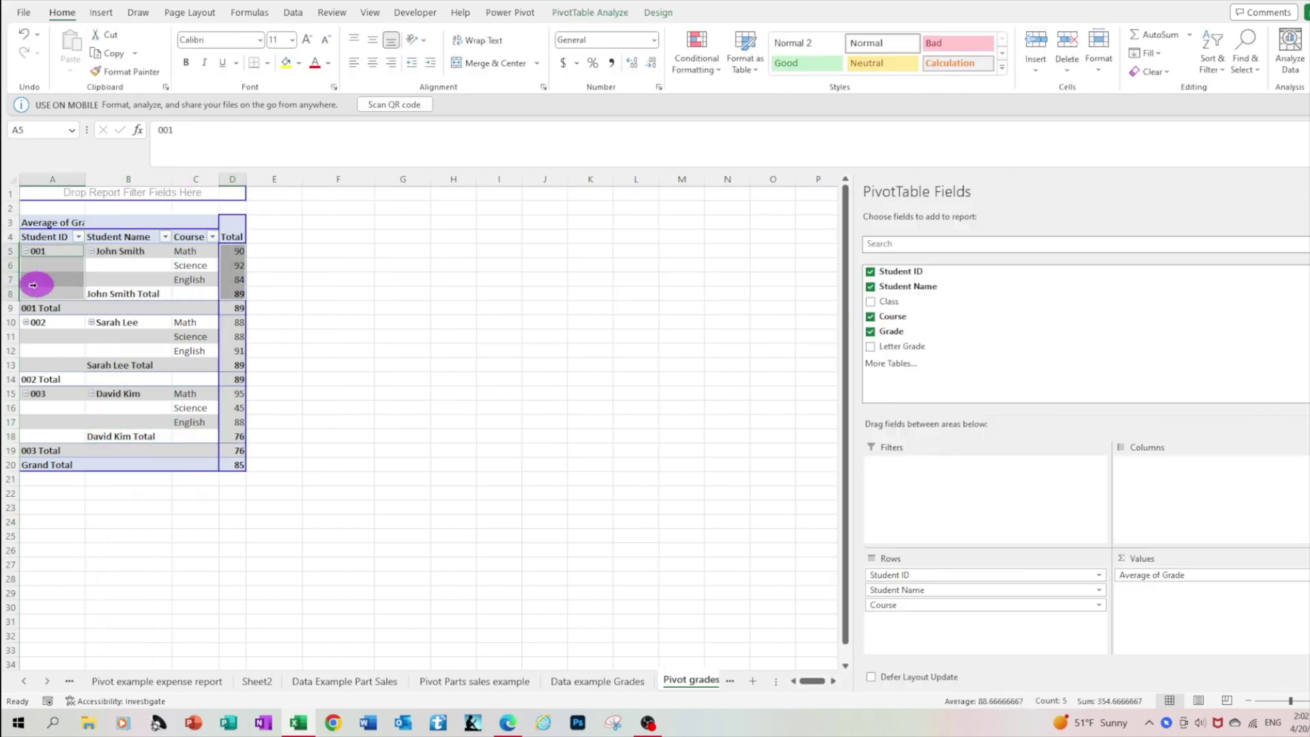
{"action": "left_click", "coordinate": [41, 249]}
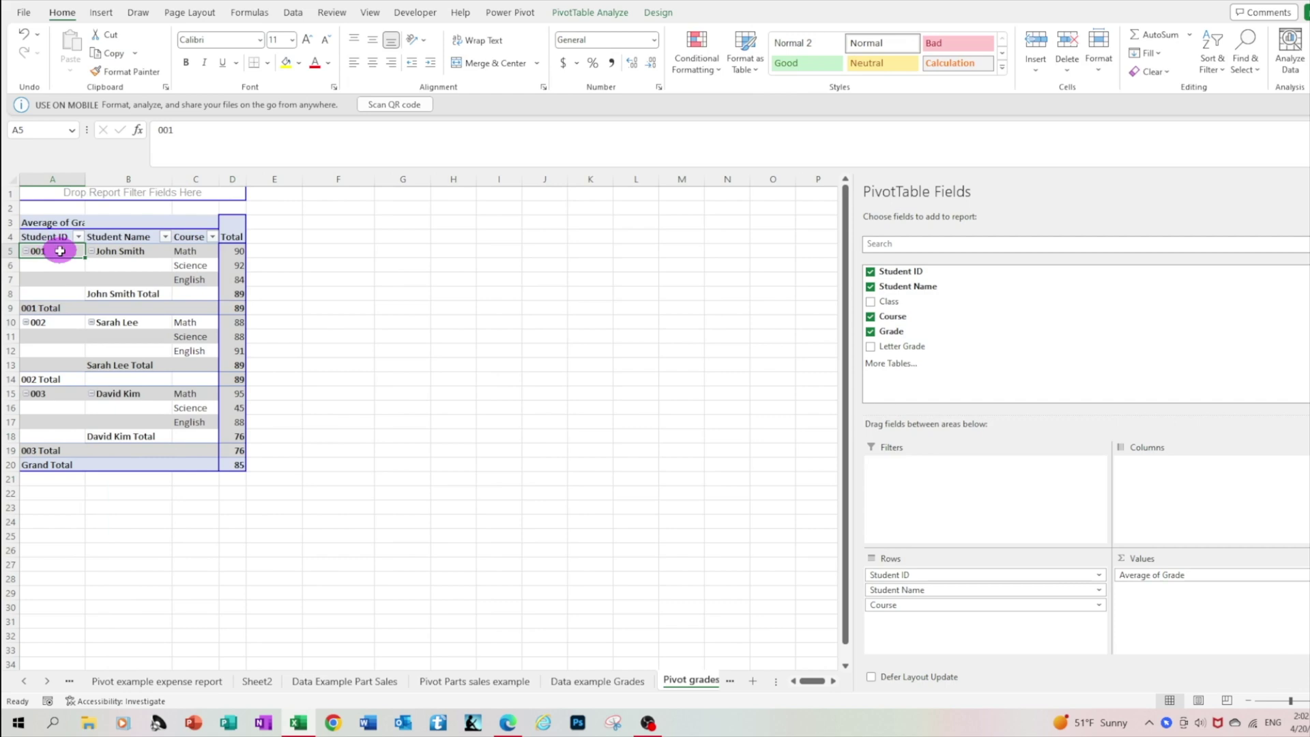
{"action": "left_click", "coordinate": [146, 255]}
{"action": "left_click", "coordinate": [204, 250]}
{"action": "left_click", "coordinate": [238, 251]}
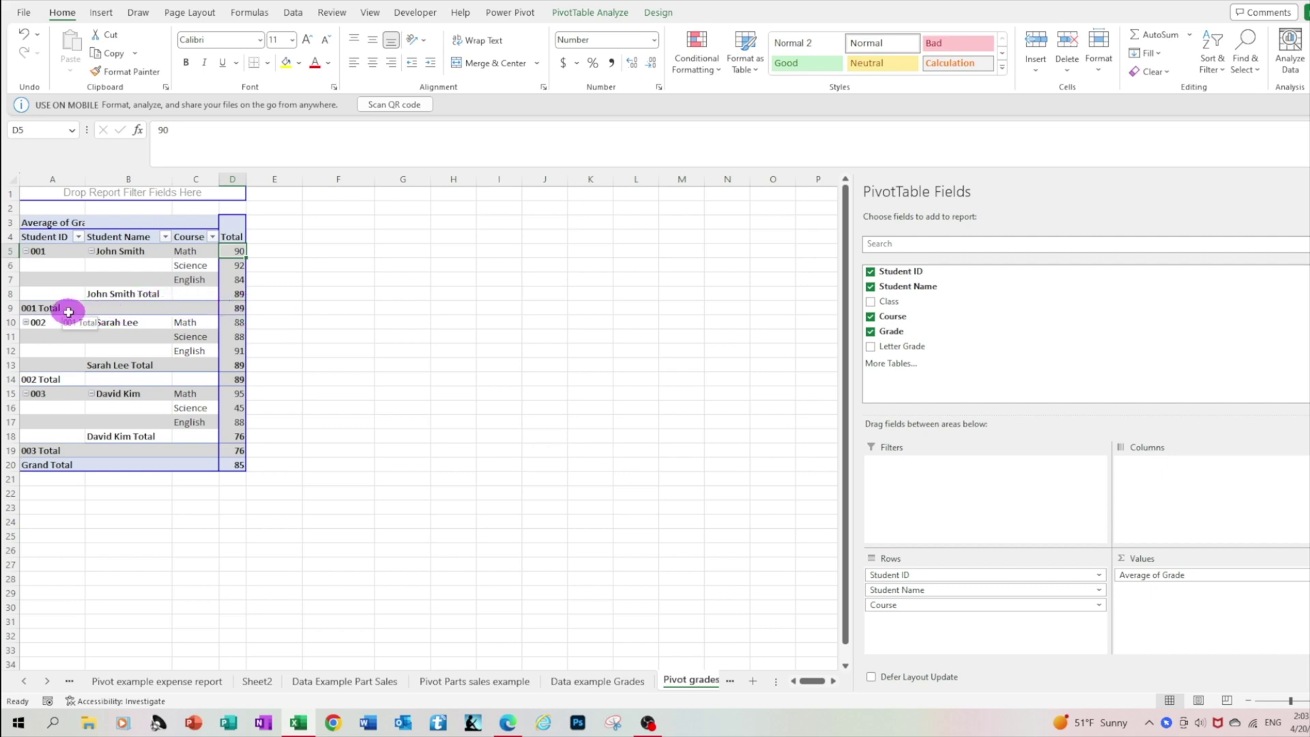
{"action": "left_click", "coordinate": [31, 307]}
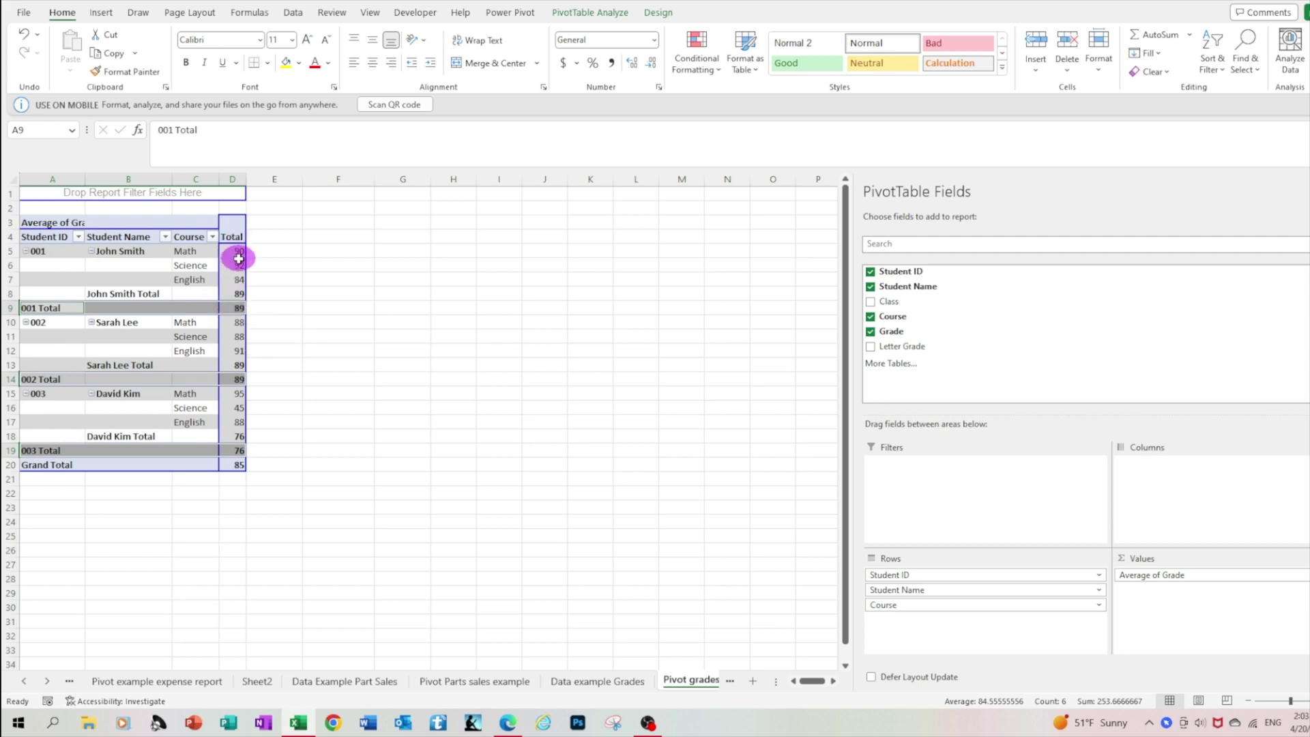
{"action": "mouse_move", "coordinate": [237, 308]}
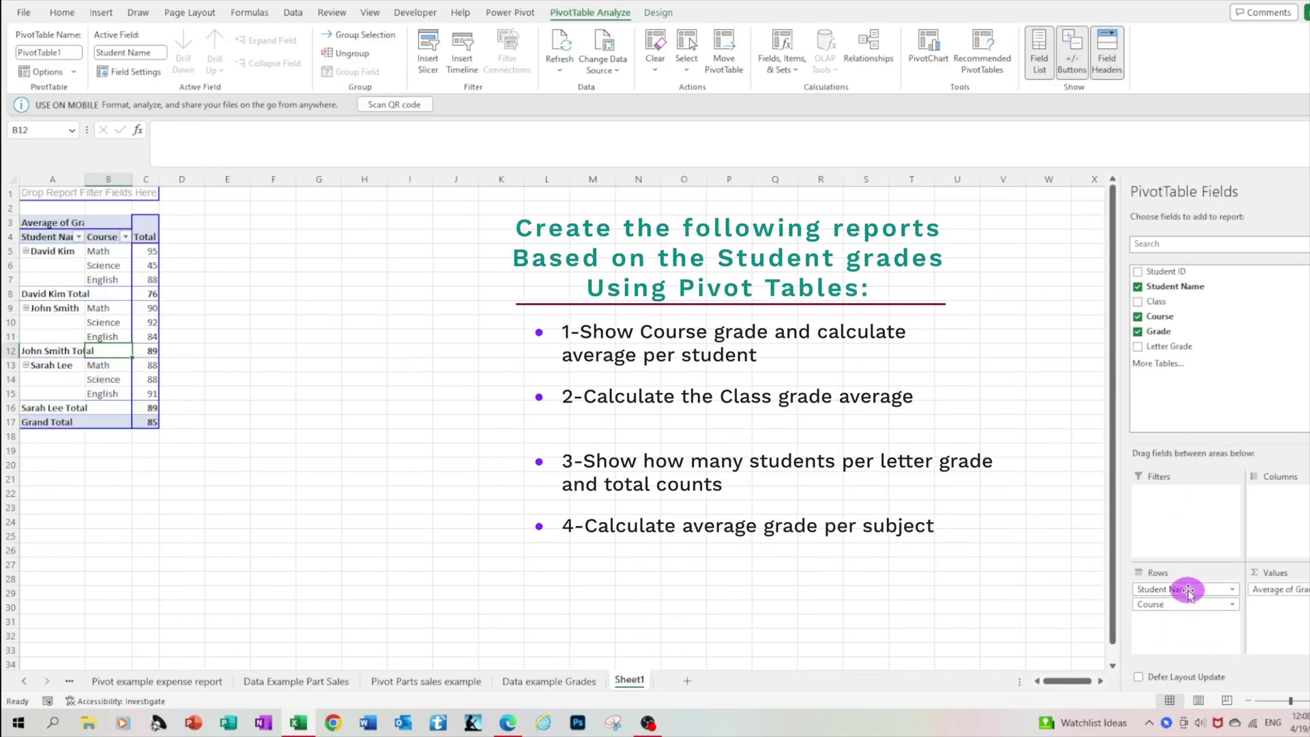
Remove Student Name, Course and Average of Grade from the pivot, leaving it empty
{"action": "left_click_drag", "start_coordinate": [1187, 587], "coordinate": [962, 582]}
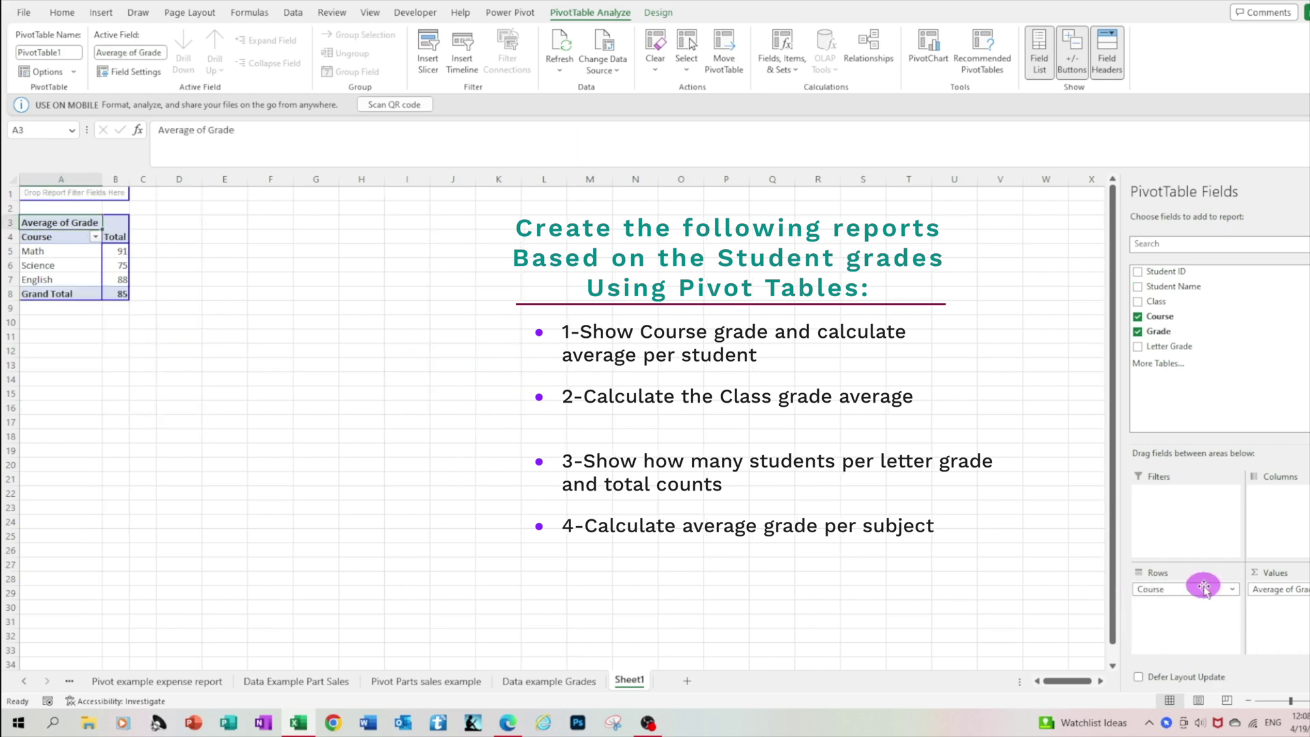
{"action": "left_click_drag", "start_coordinate": [1203, 589], "coordinate": [1012, 597]}
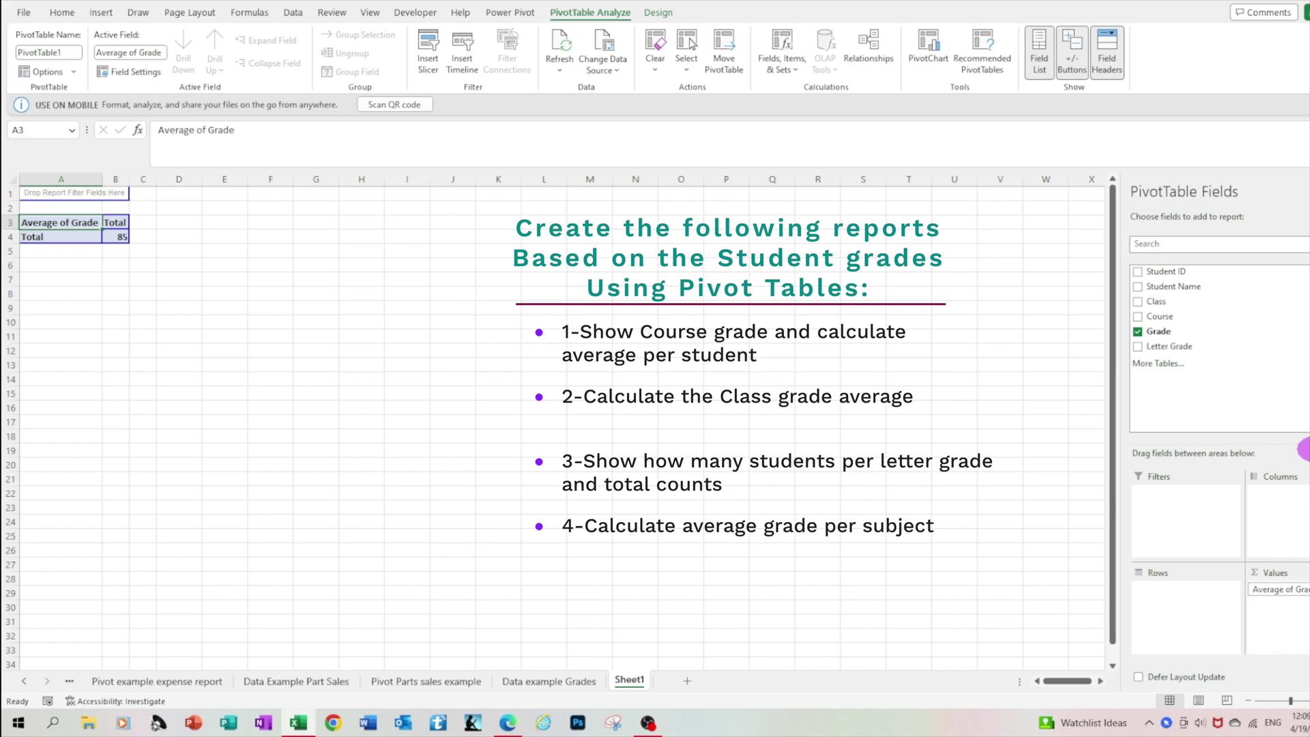
{"action": "left_click_drag", "start_coordinate": [1301, 589], "coordinate": [1303, 392]}
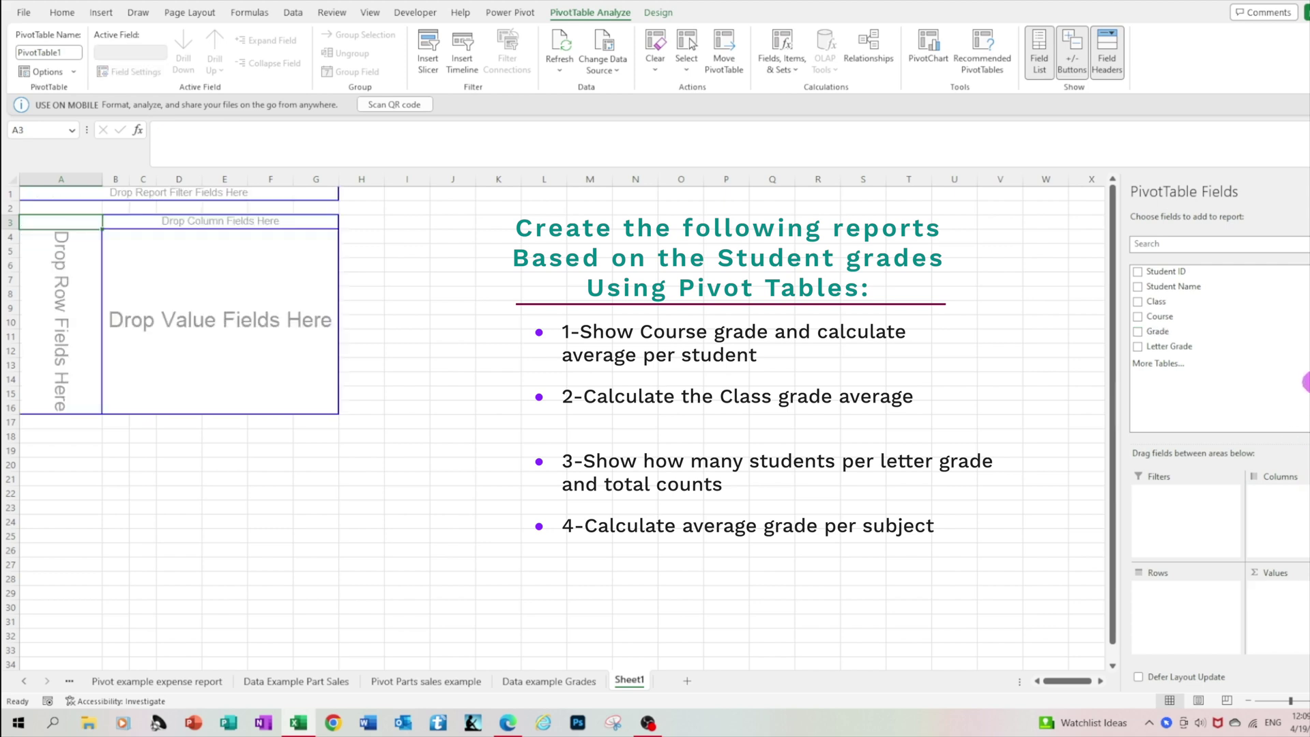
Count Student ID per Letter Grade row (A, A-, B, B+, F; 9 in total)
{"action": "left_click", "coordinate": [1138, 347]}
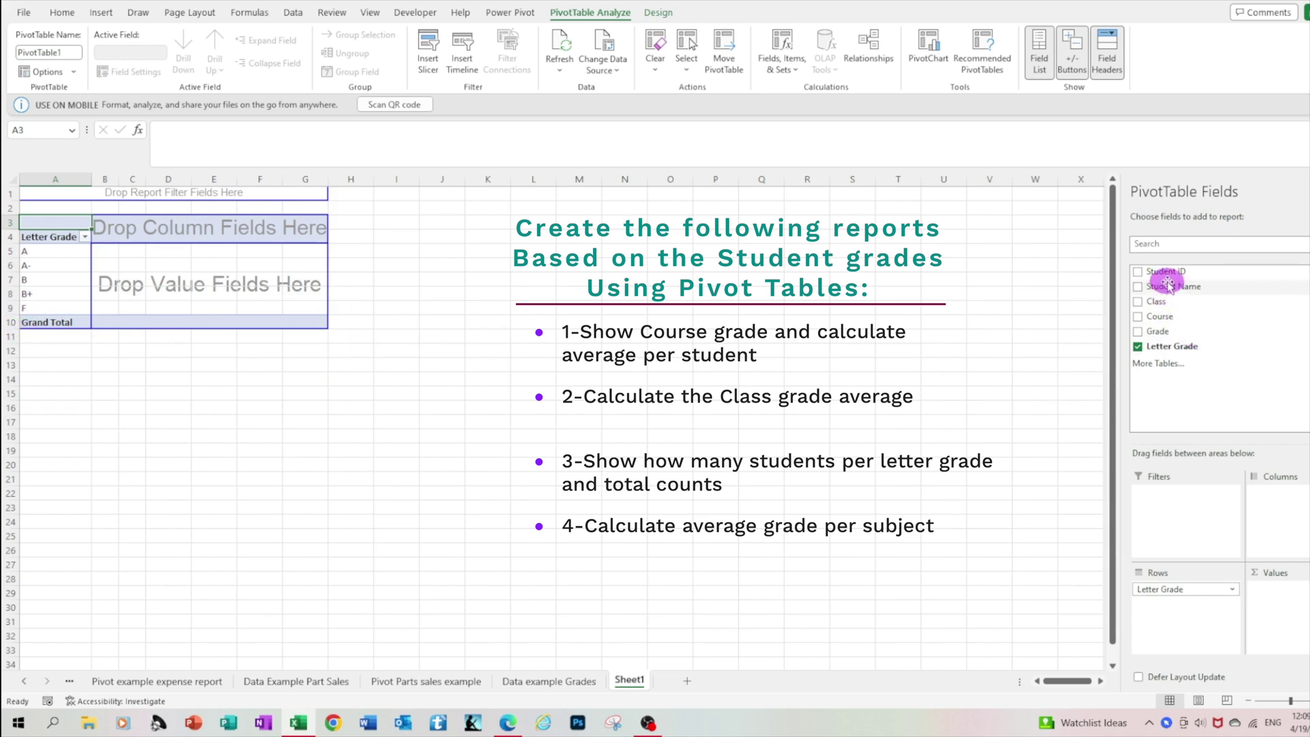
{"action": "left_click_drag", "start_coordinate": [1167, 273], "coordinate": [1274, 589]}
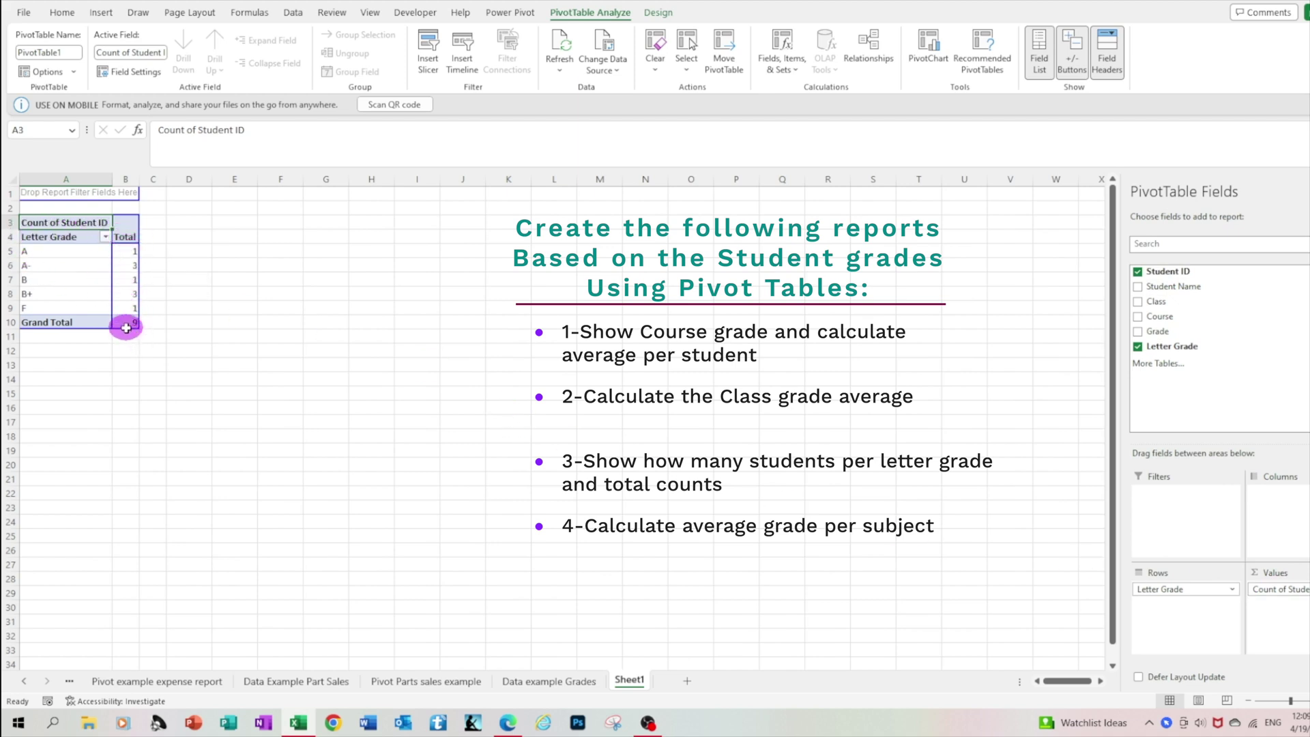
{"action": "mouse_move", "coordinate": [127, 328]}
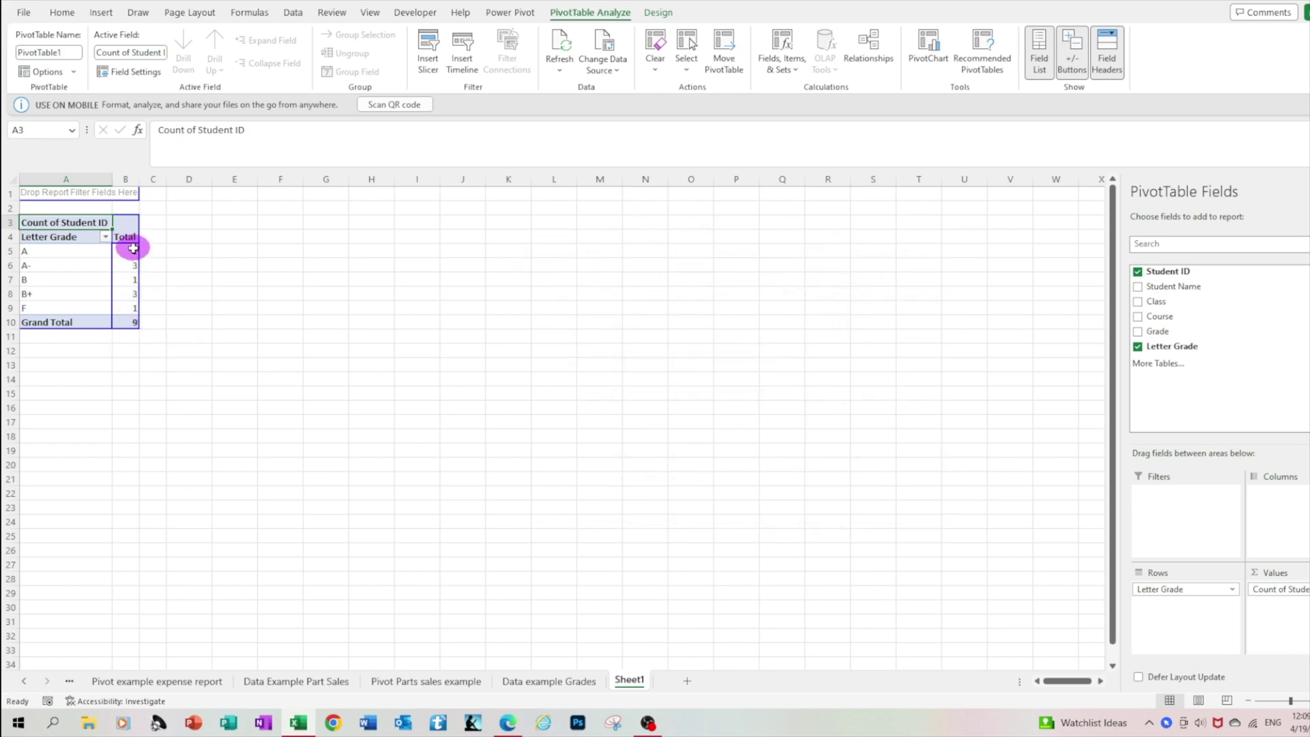
{"action": "mouse_move", "coordinate": [133, 248]}
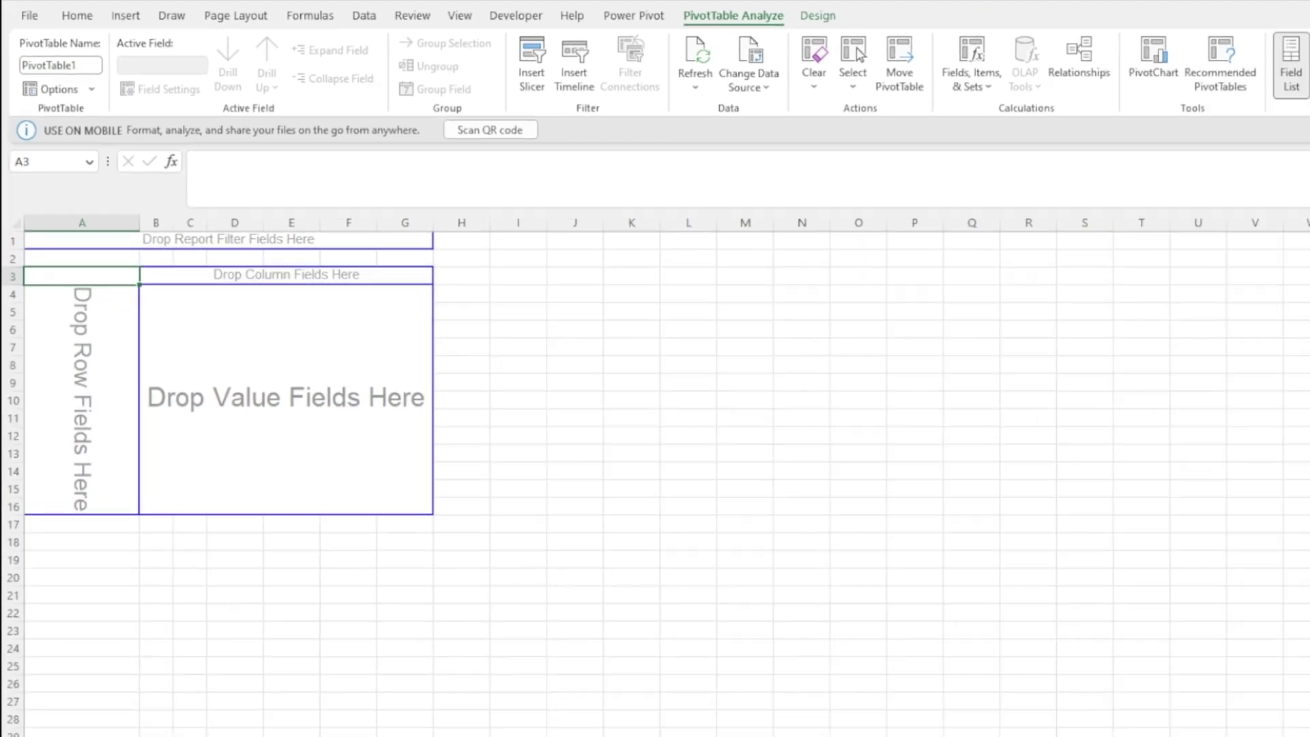
Cross-tab student counts by name and letter grade (total 9), then list Class rows 10A, 10B, 10C
{"action": "left_click_drag", "start_coordinate": [1165, 346], "coordinate": [1299, 516]}
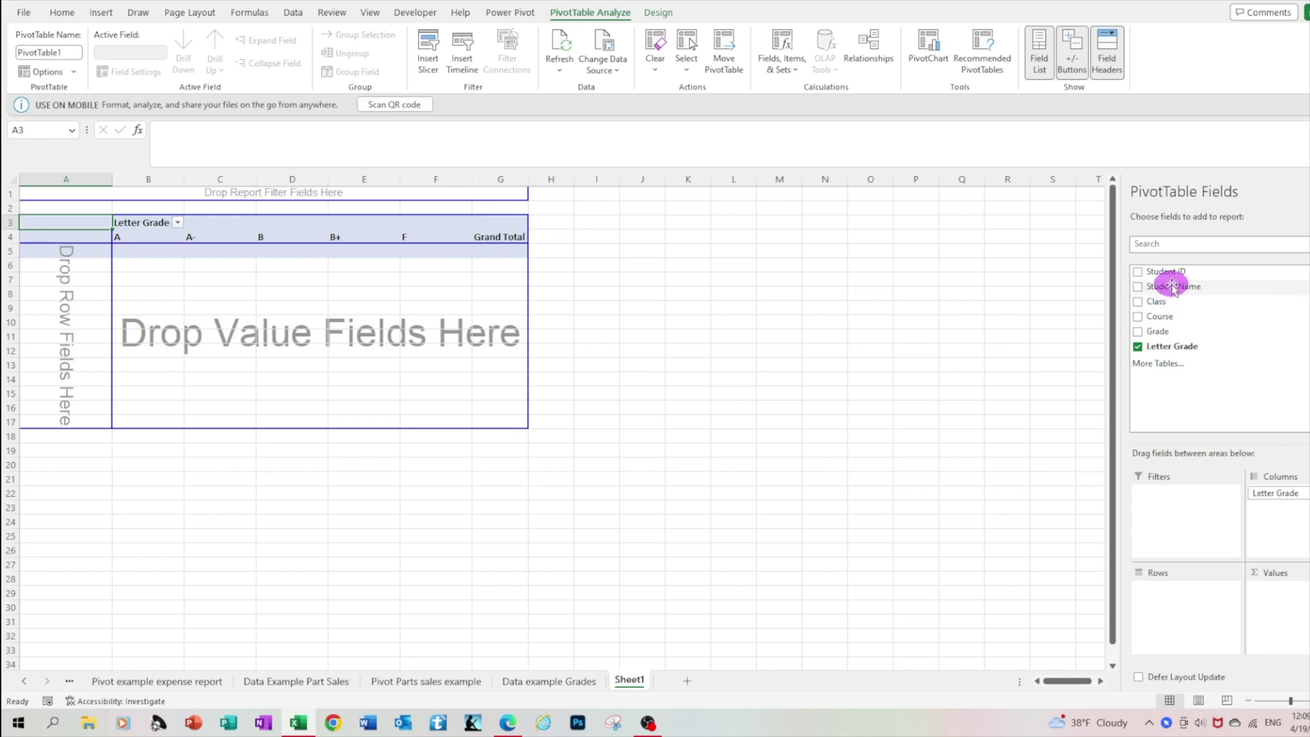
{"action": "left_click_drag", "start_coordinate": [1171, 286], "coordinate": [1199, 639]}
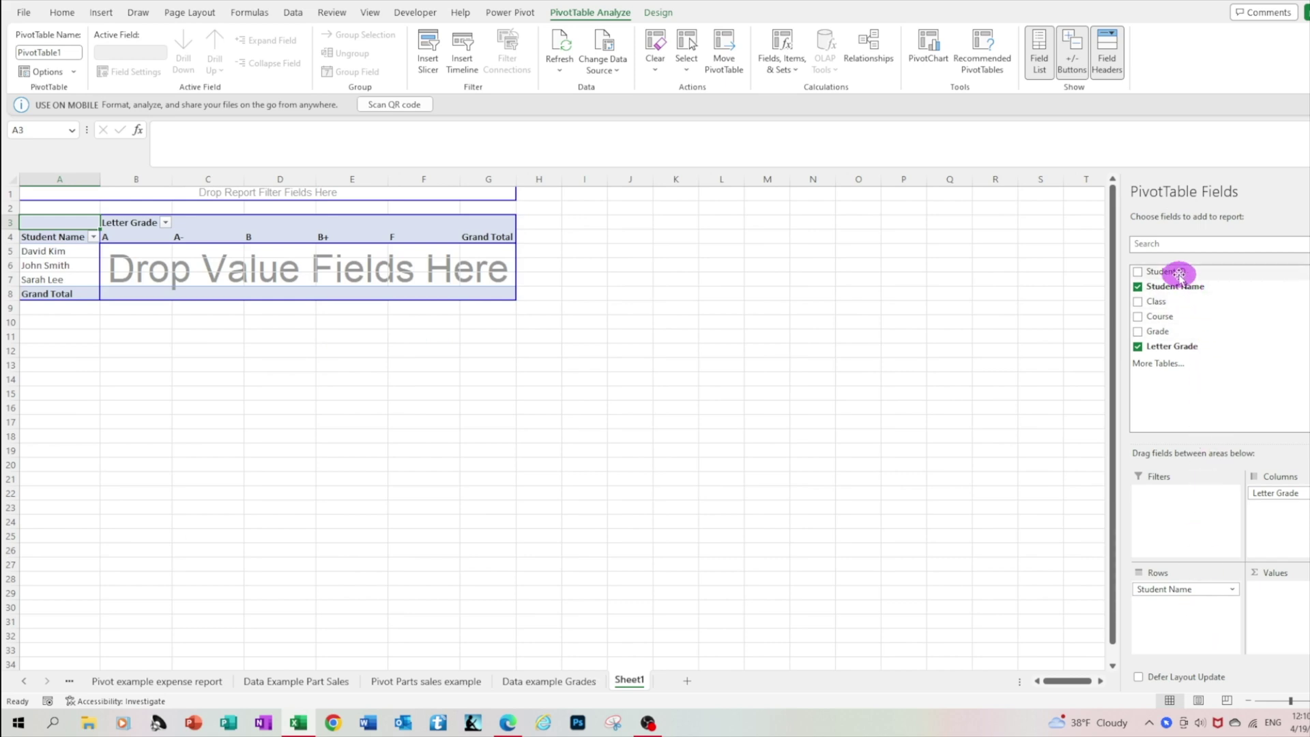
{"action": "left_click_drag", "start_coordinate": [1179, 273], "coordinate": [1304, 602]}
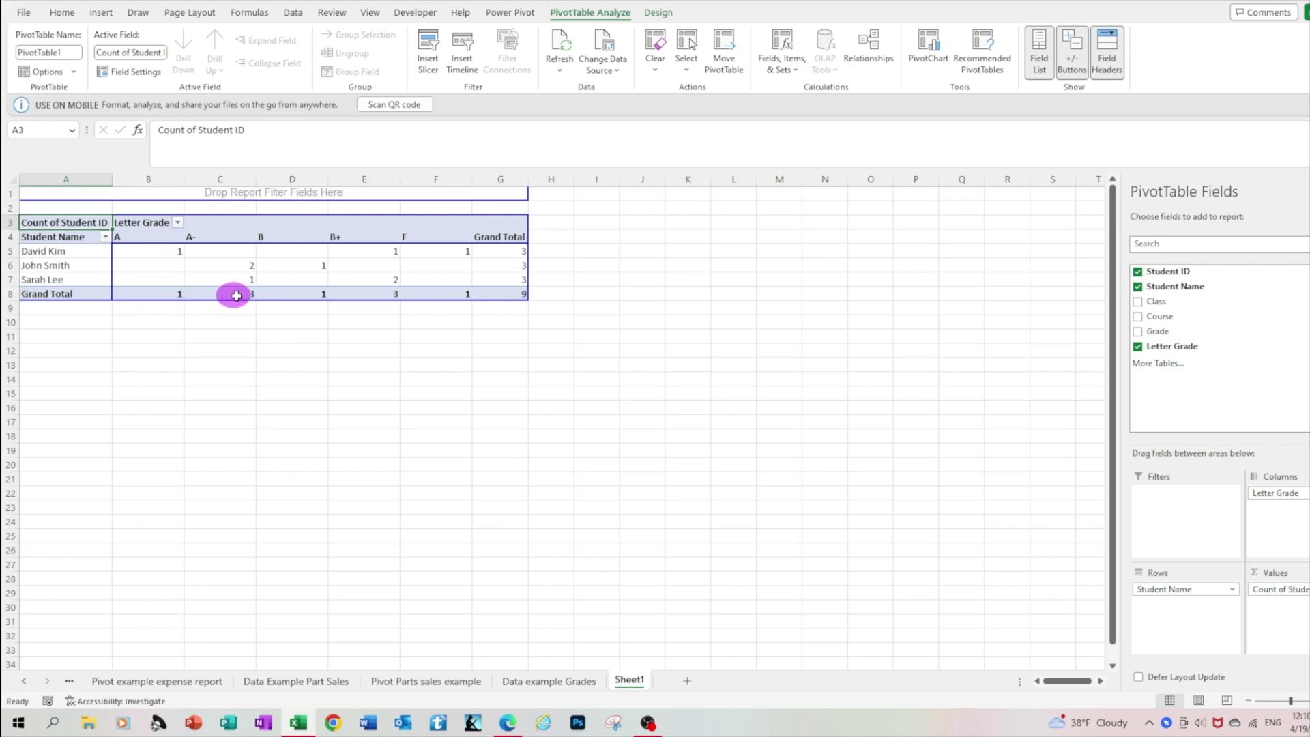
{"action": "mouse_move", "coordinate": [244, 296]}
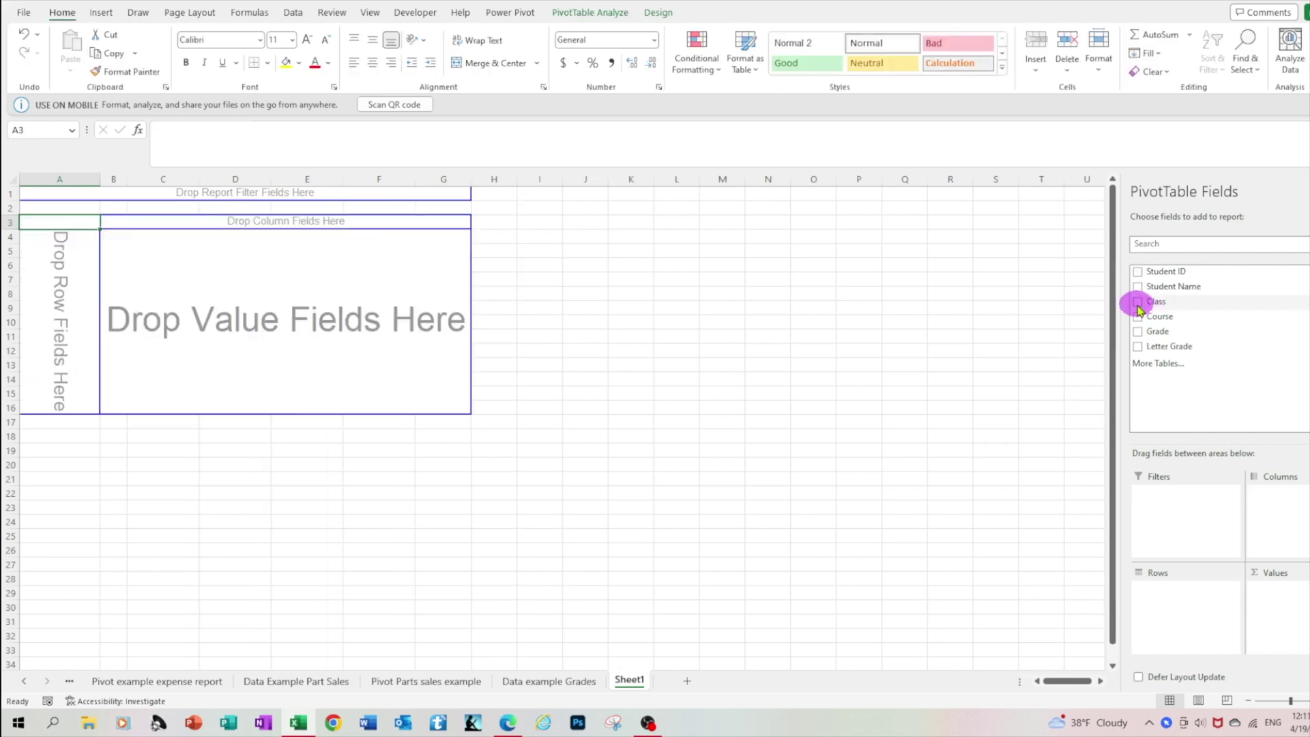
{"action": "left_click", "coordinate": [1138, 302]}
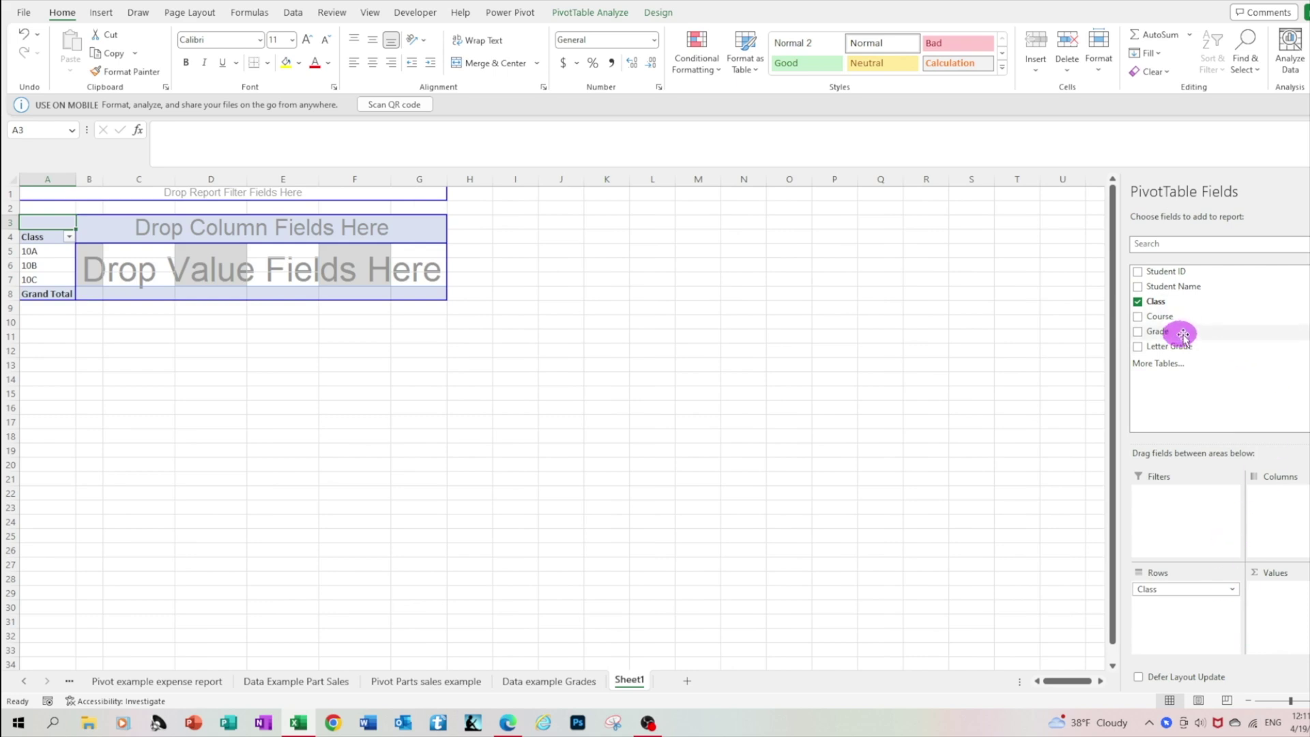
Show Average of Grade per class (10A 89, 10B 89, 10C 76) as Number, 1 decimal, thousands separator
{"action": "left_click_drag", "start_coordinate": [1183, 333], "coordinate": [1303, 615]}
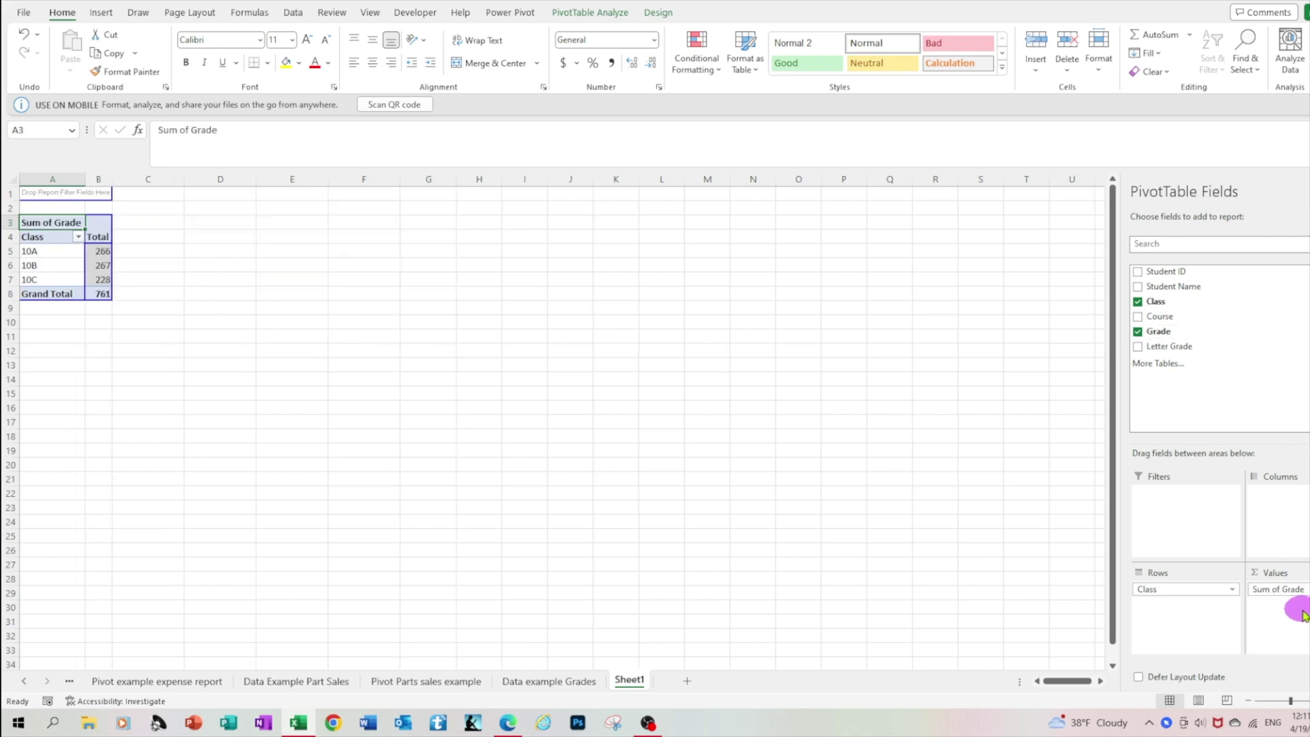
{"action": "left_click", "coordinate": [1287, 590]}
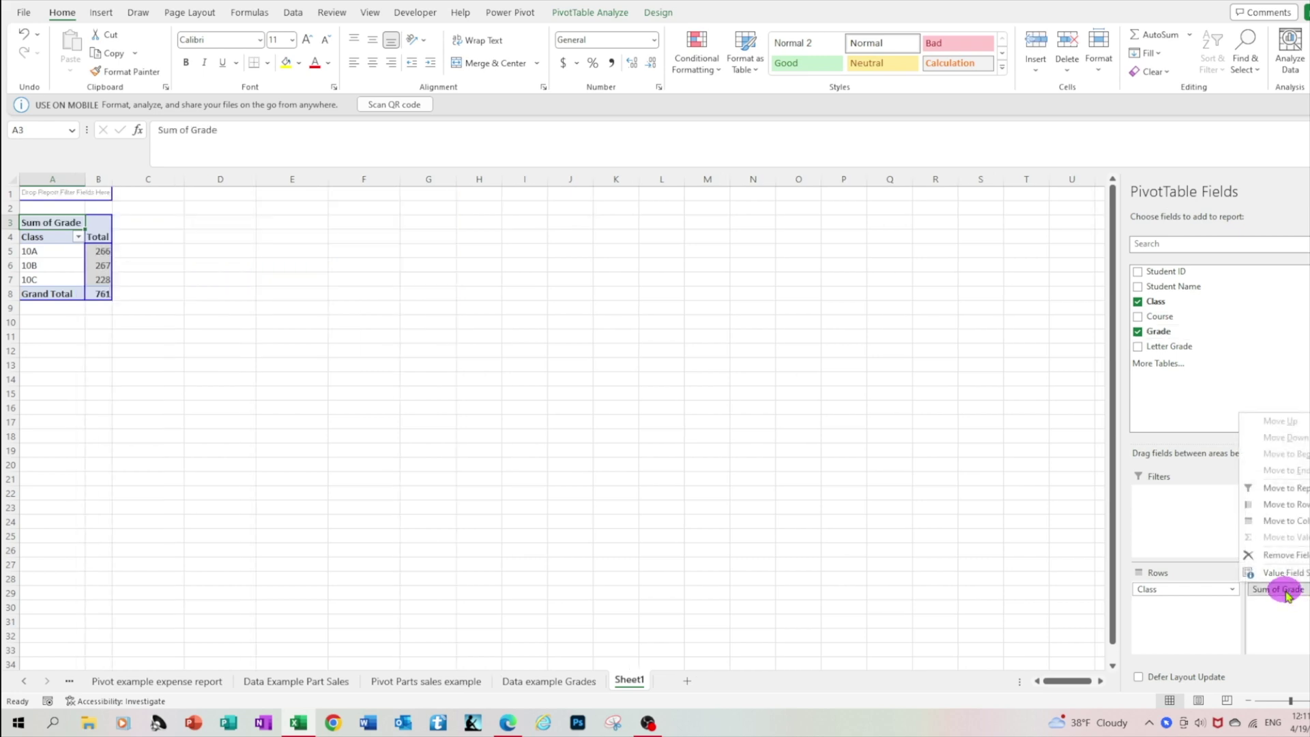
{"action": "left_click", "coordinate": [1284, 574]}
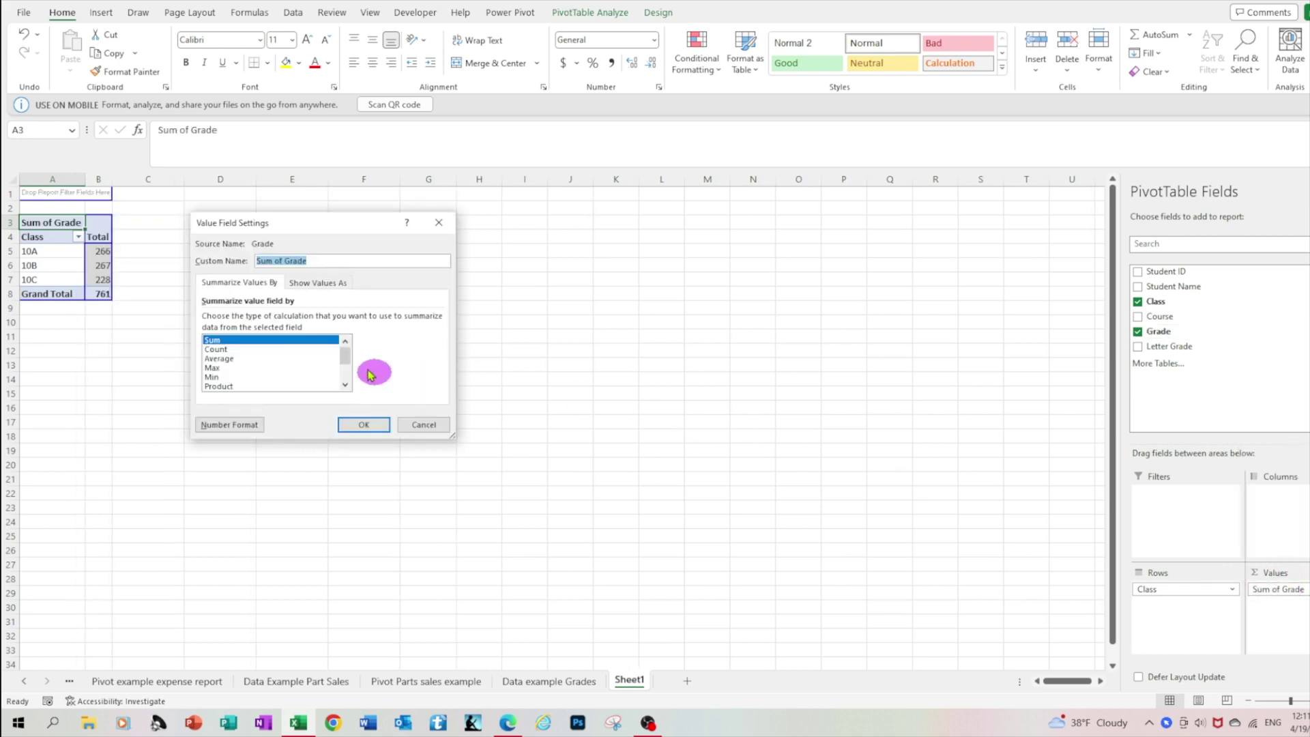
{"action": "left_click", "coordinate": [225, 358]}
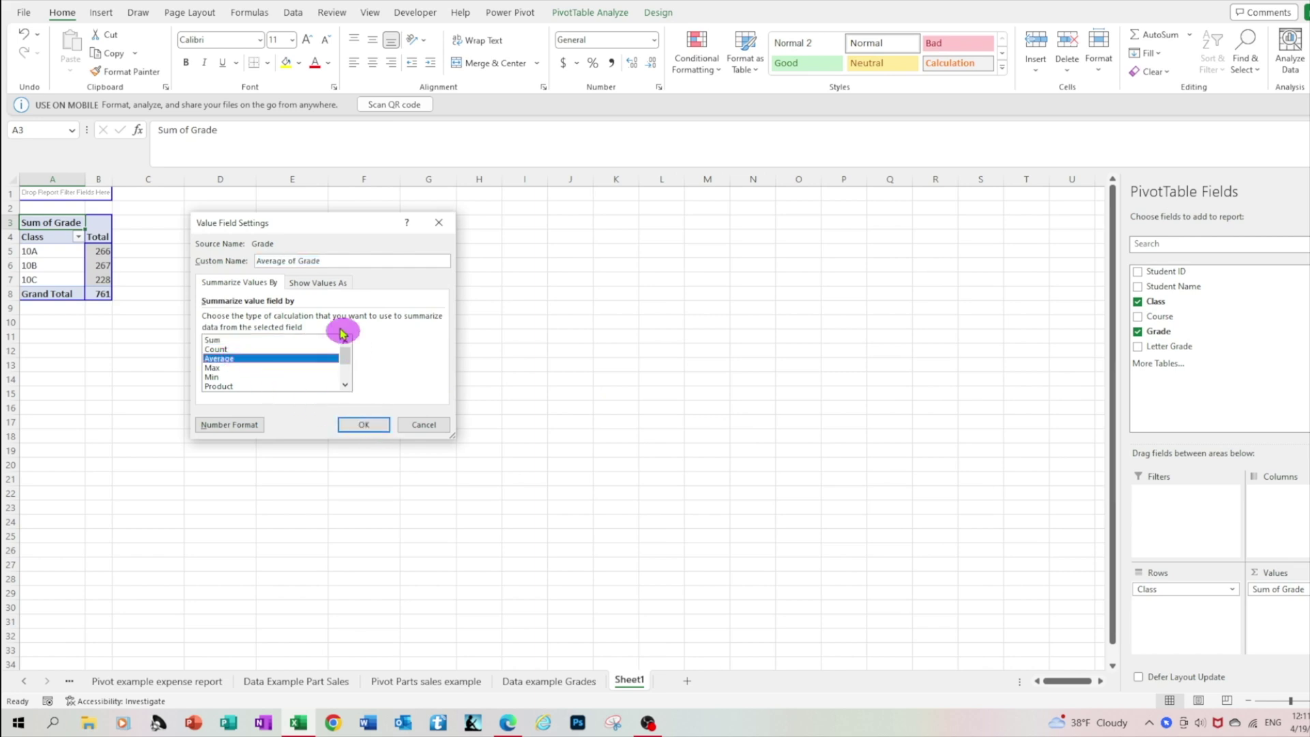
{"action": "left_click", "coordinate": [232, 425]}
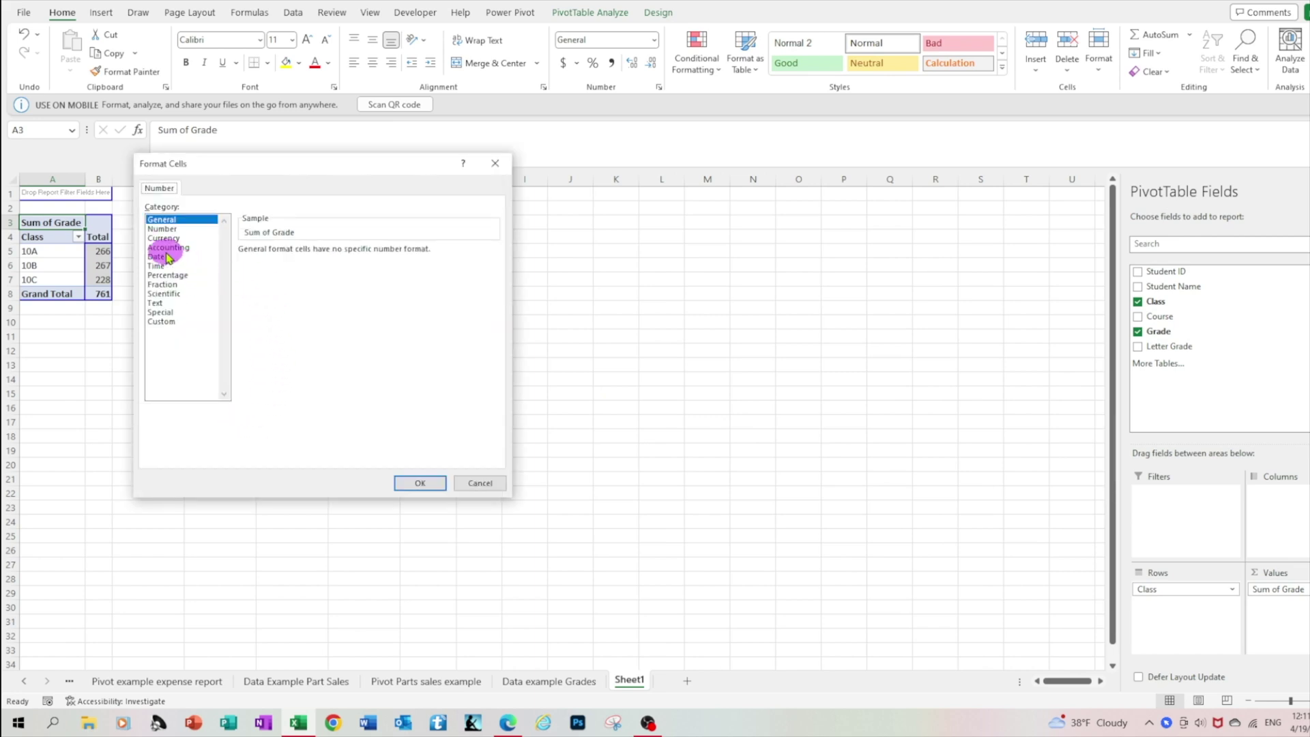
{"action": "left_click", "coordinate": [158, 228]}
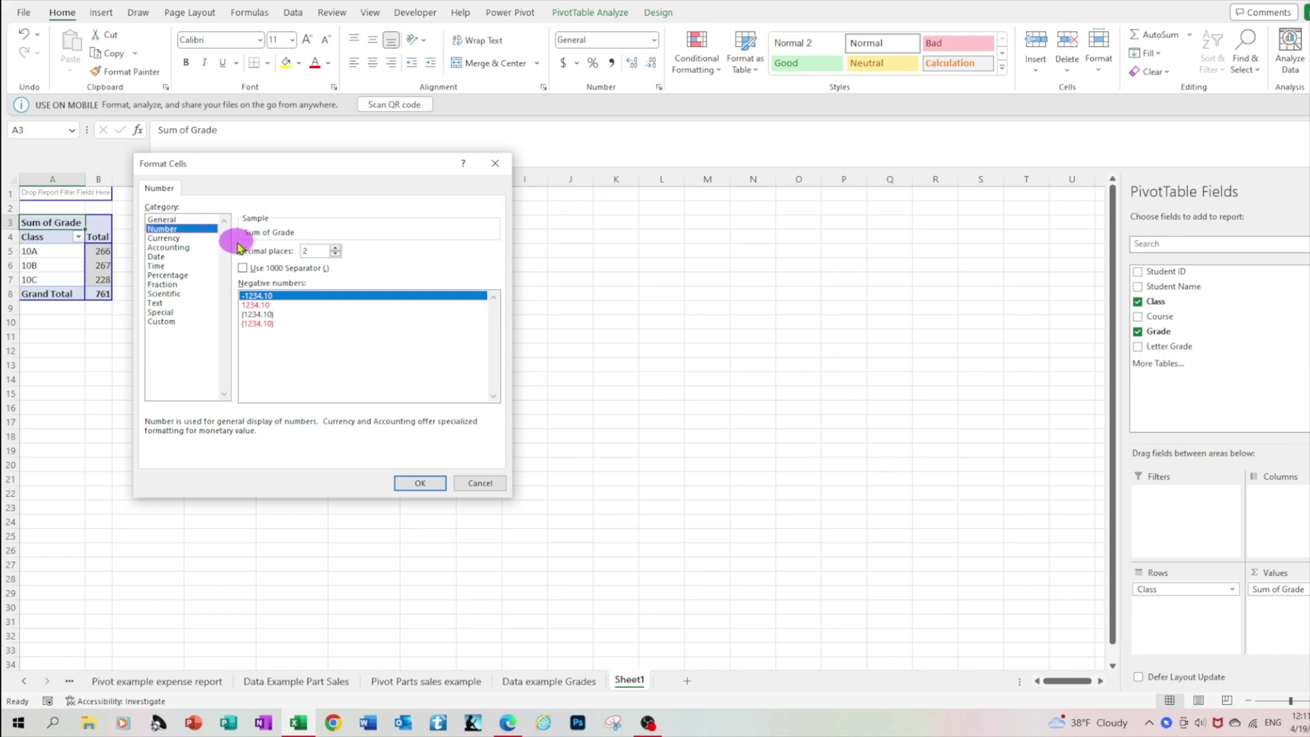
{"action": "left_click", "coordinate": [244, 267]}
{"action": "left_click", "coordinate": [336, 254]}
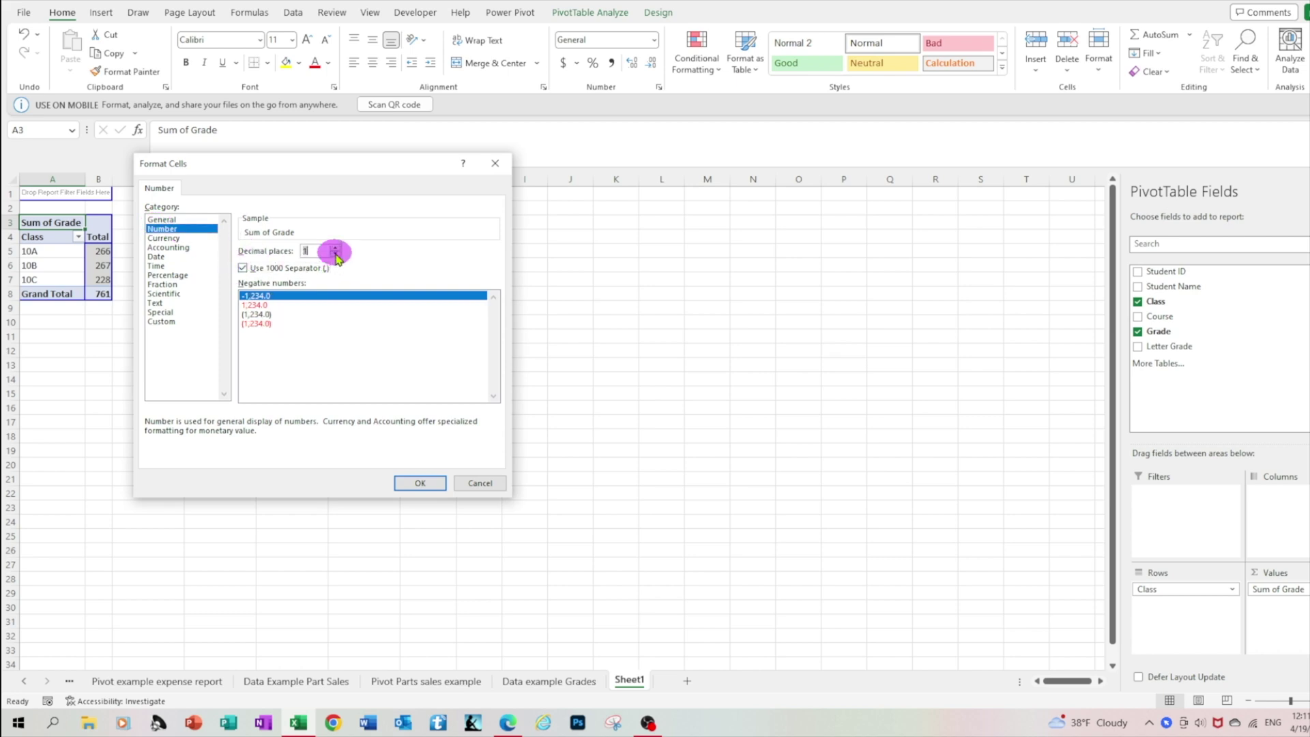
{"action": "left_click", "coordinate": [412, 481]}
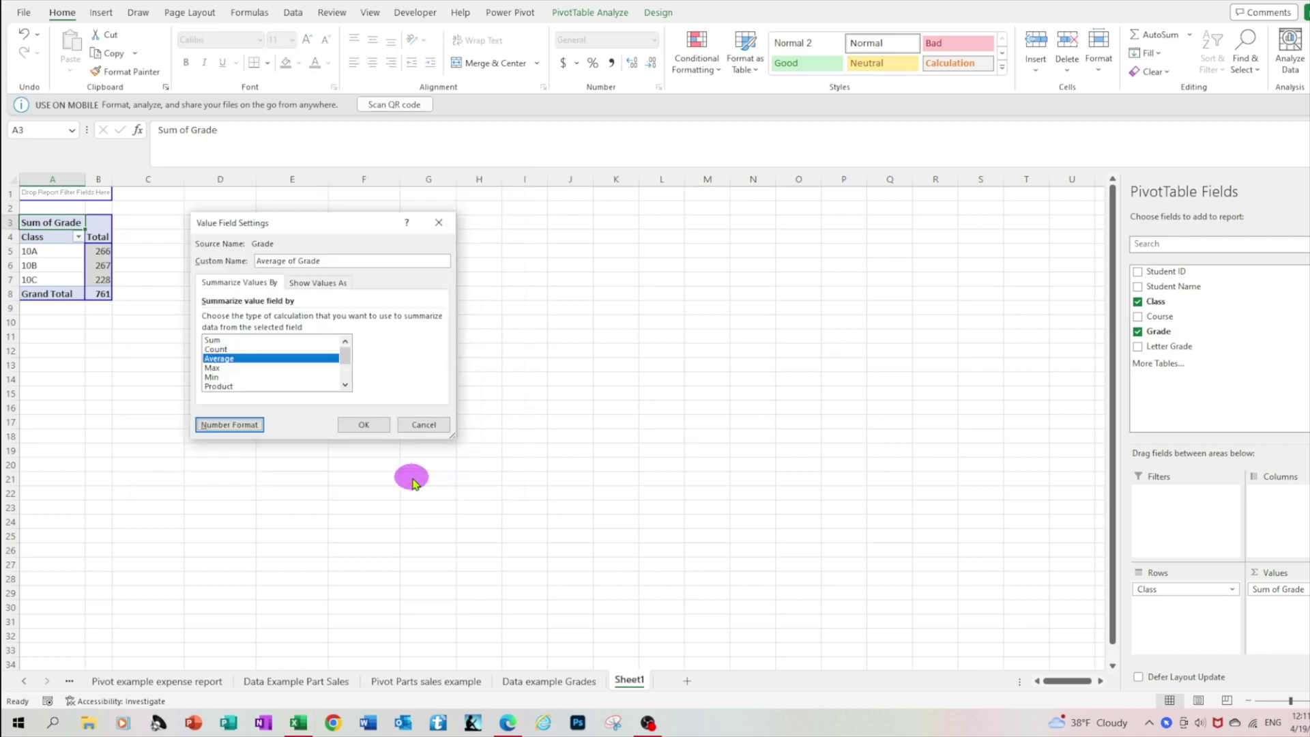
{"action": "left_click", "coordinate": [372, 427]}
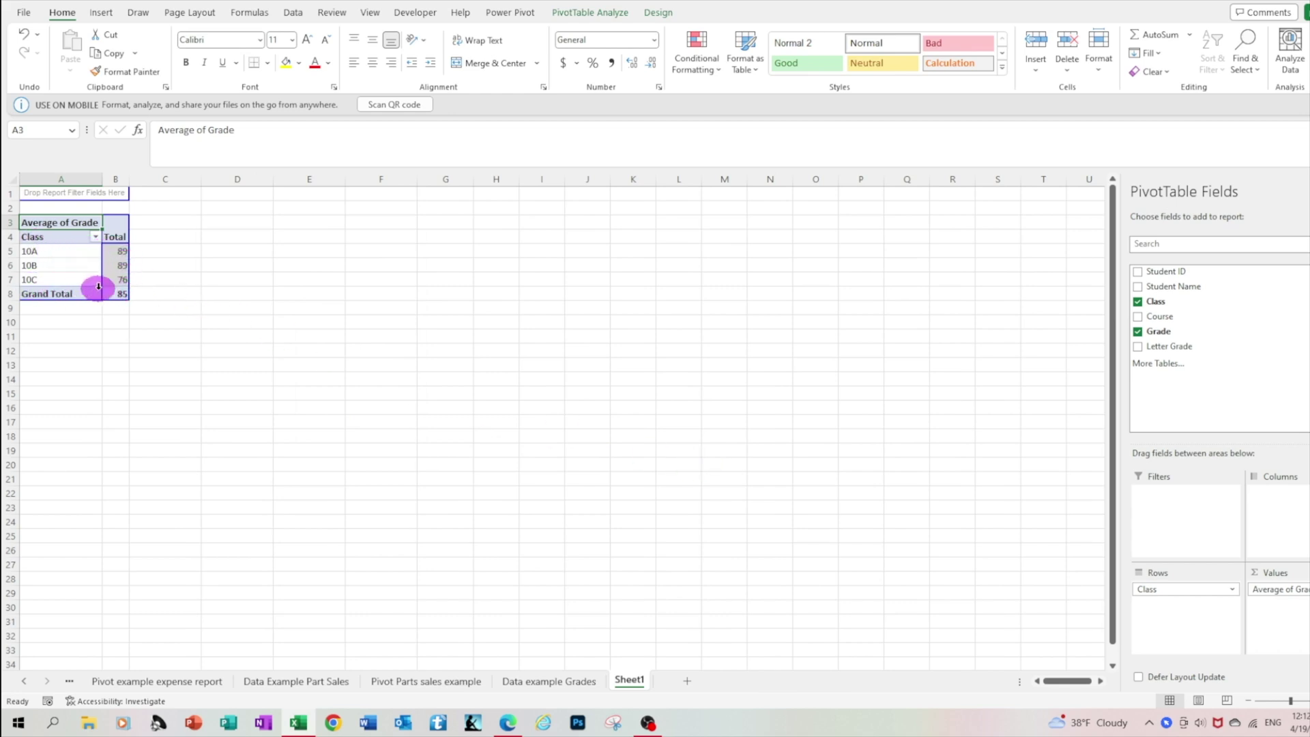
{"action": "left_click", "coordinate": [60, 268]}
{"action": "left_click", "coordinate": [115, 279]}
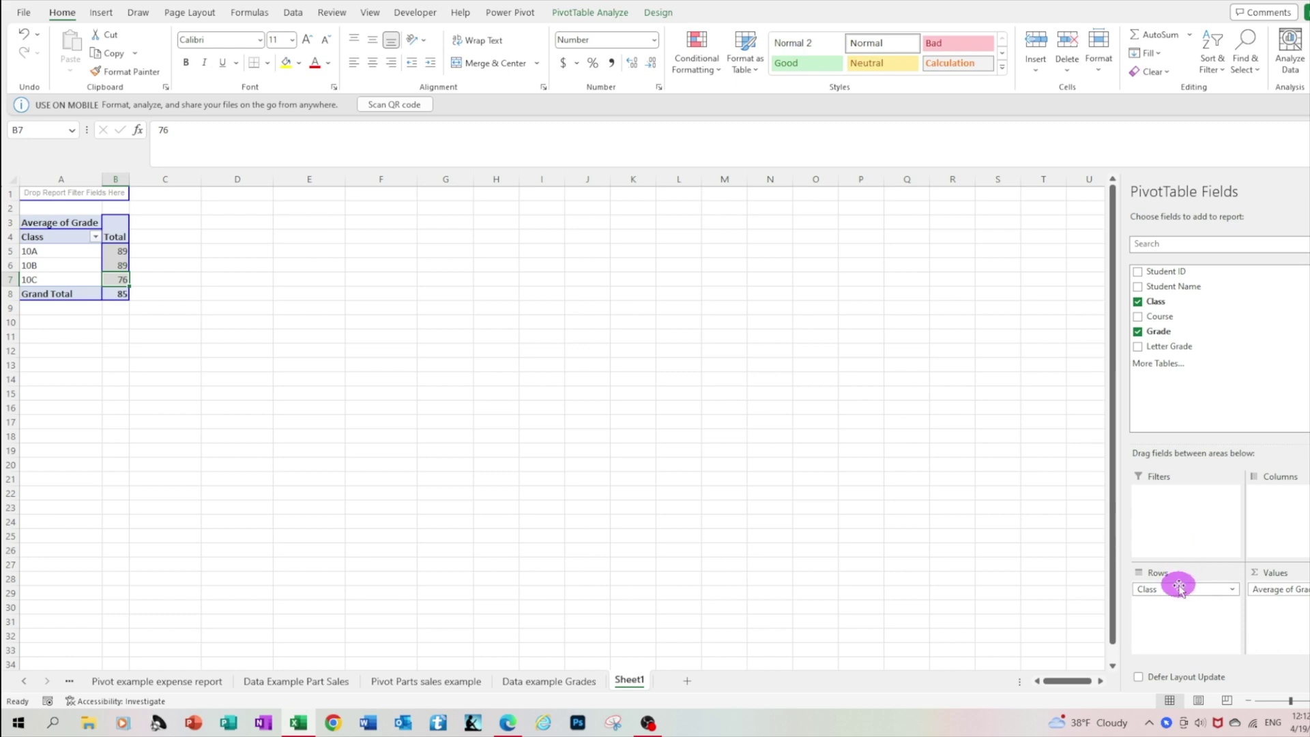
Move Class to the report filter and add Course rows: Math 91, Science 75, English 88
{"action": "left_click_drag", "start_coordinate": [1179, 588], "coordinate": [1183, 524]}
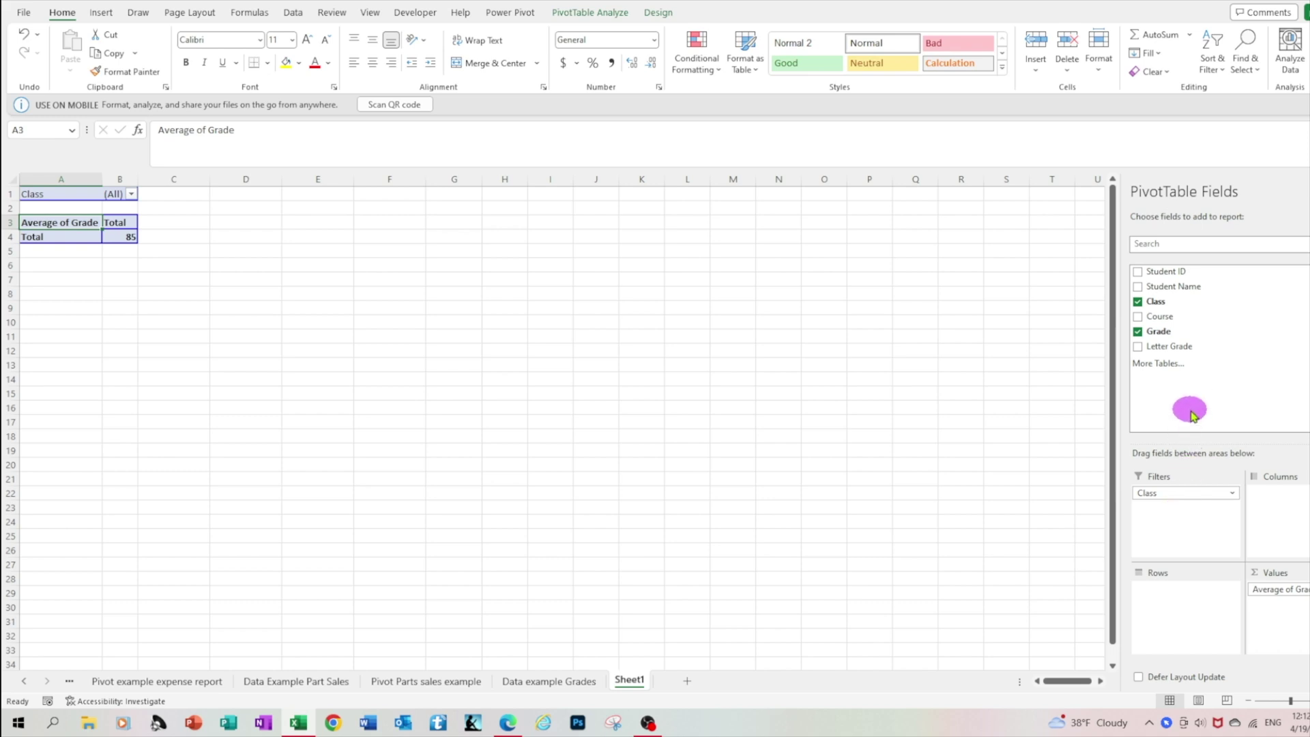
{"action": "left_click_drag", "start_coordinate": [1171, 325], "coordinate": [1164, 323]}
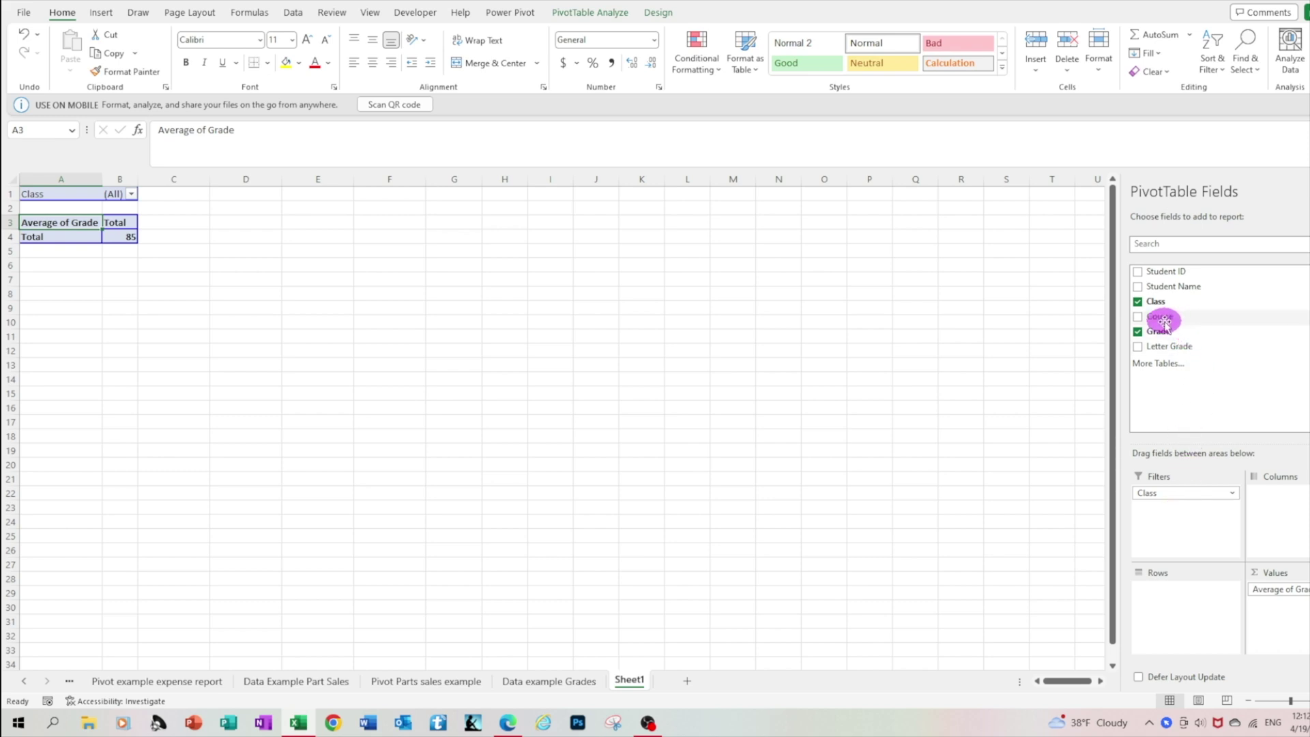
{"action": "left_click", "coordinate": [1138, 317]}
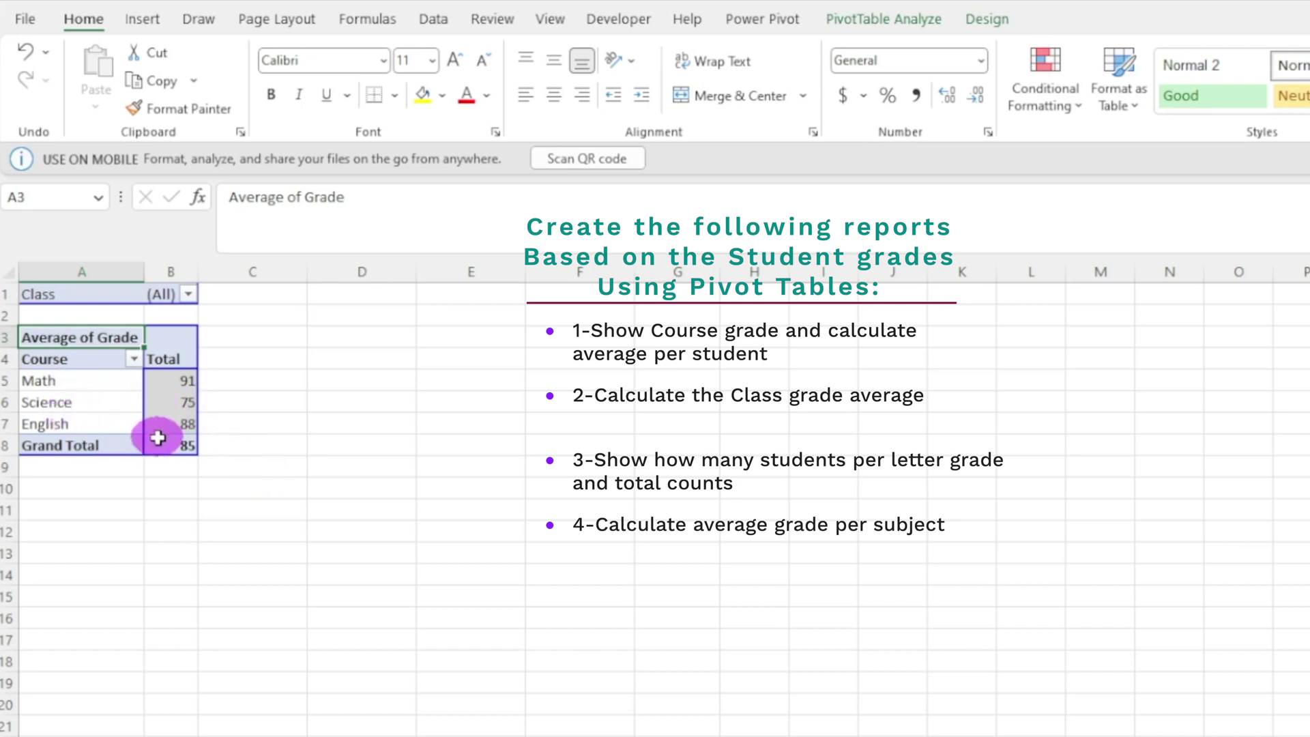
Filter the pivot to class 10A only and review its course averages
{"action": "mouse_move", "coordinate": [159, 437]}
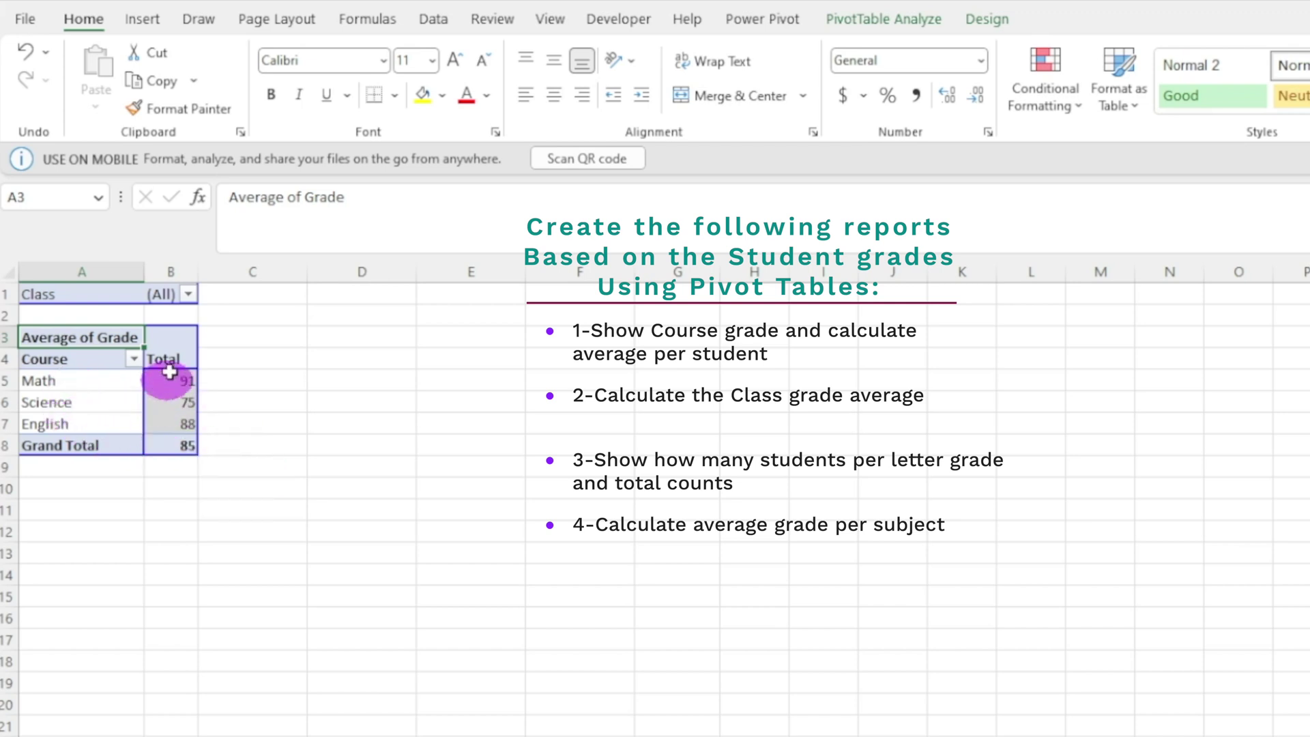
{"action": "left_click", "coordinate": [187, 294]}
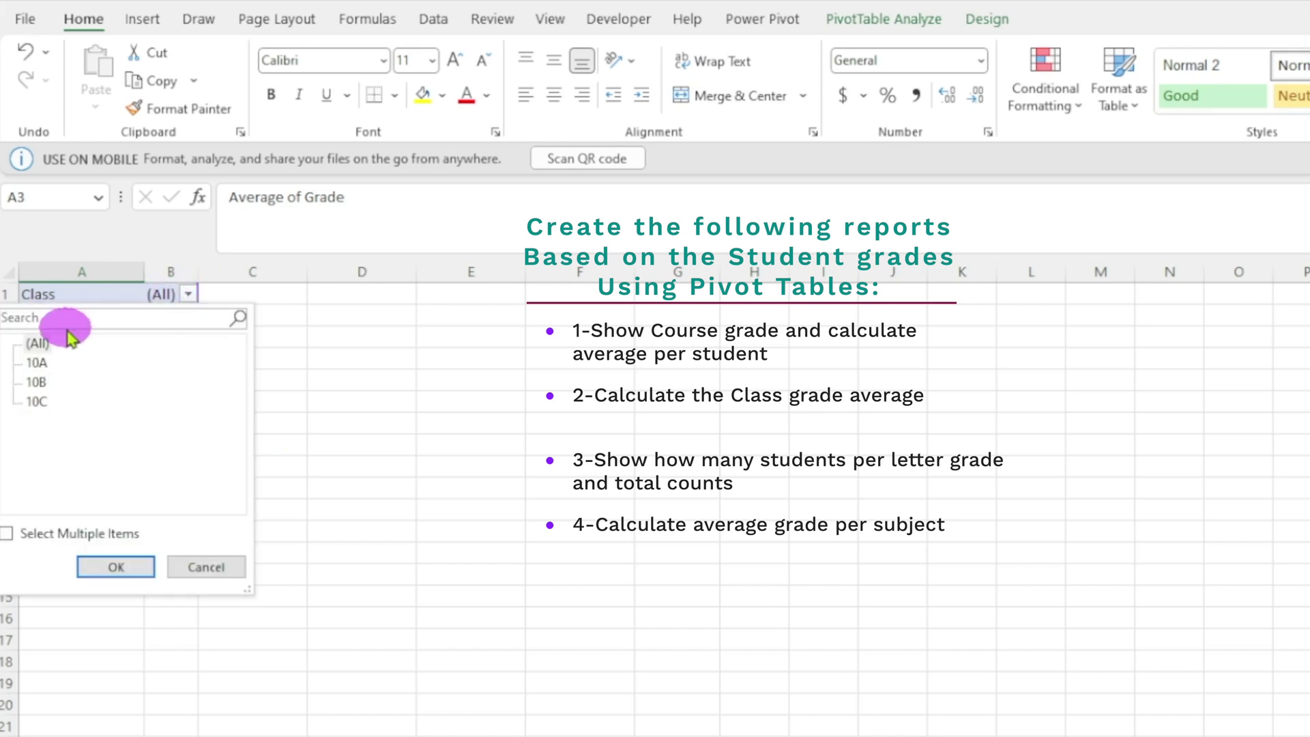
{"action": "left_click", "coordinate": [6, 533]}
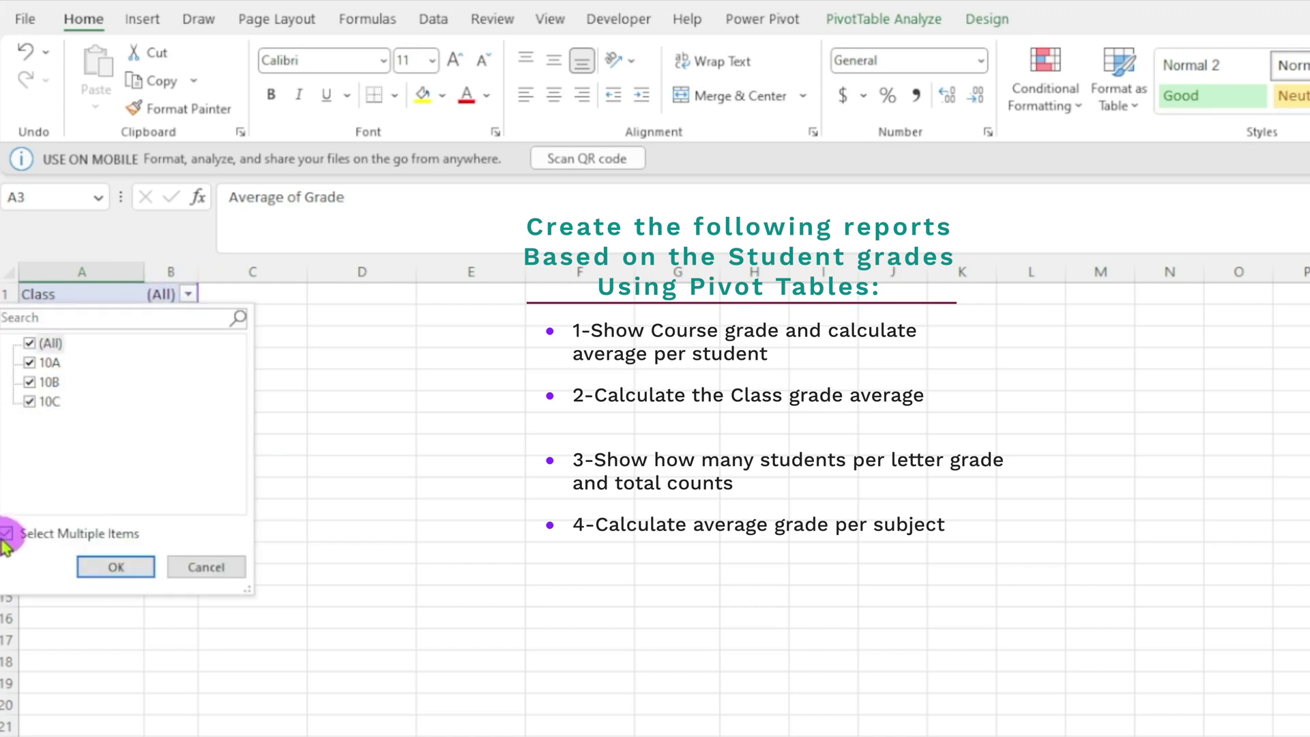
{"action": "left_click", "coordinate": [29, 343]}
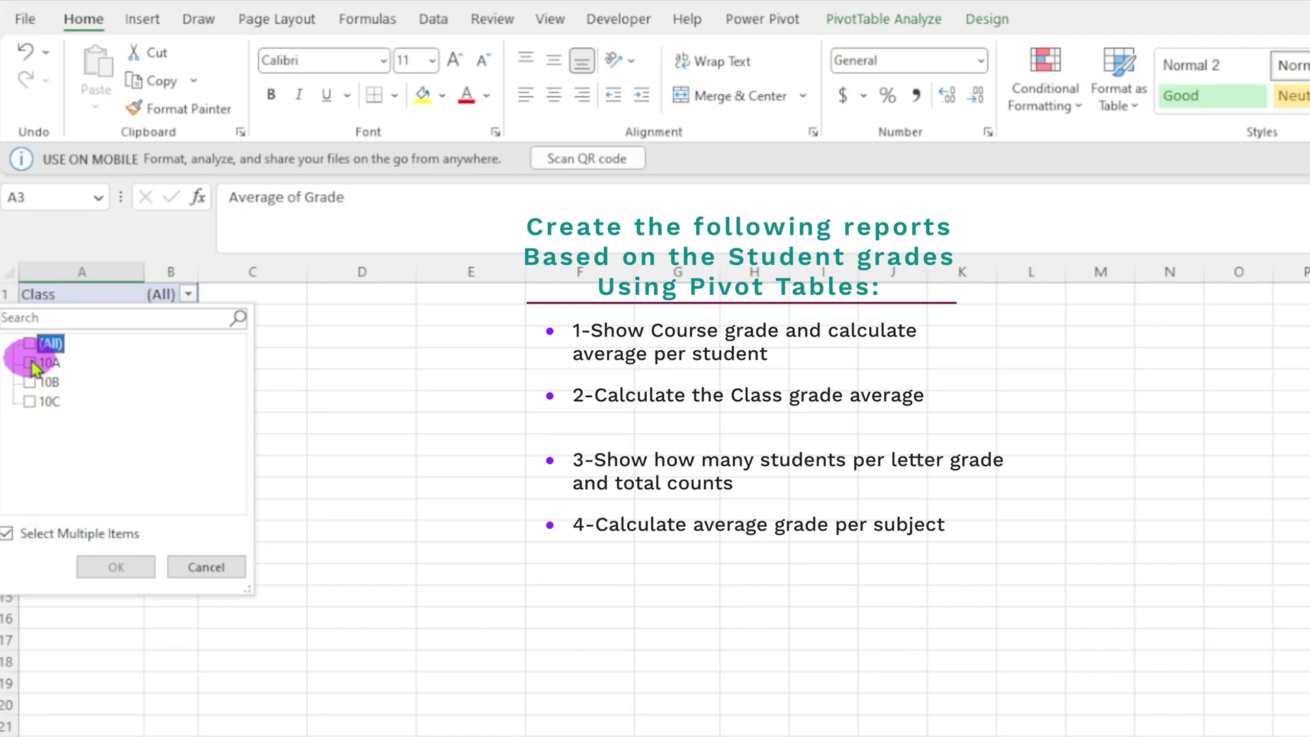
{"action": "left_click", "coordinate": [30, 363]}
{"action": "left_click", "coordinate": [111, 566]}
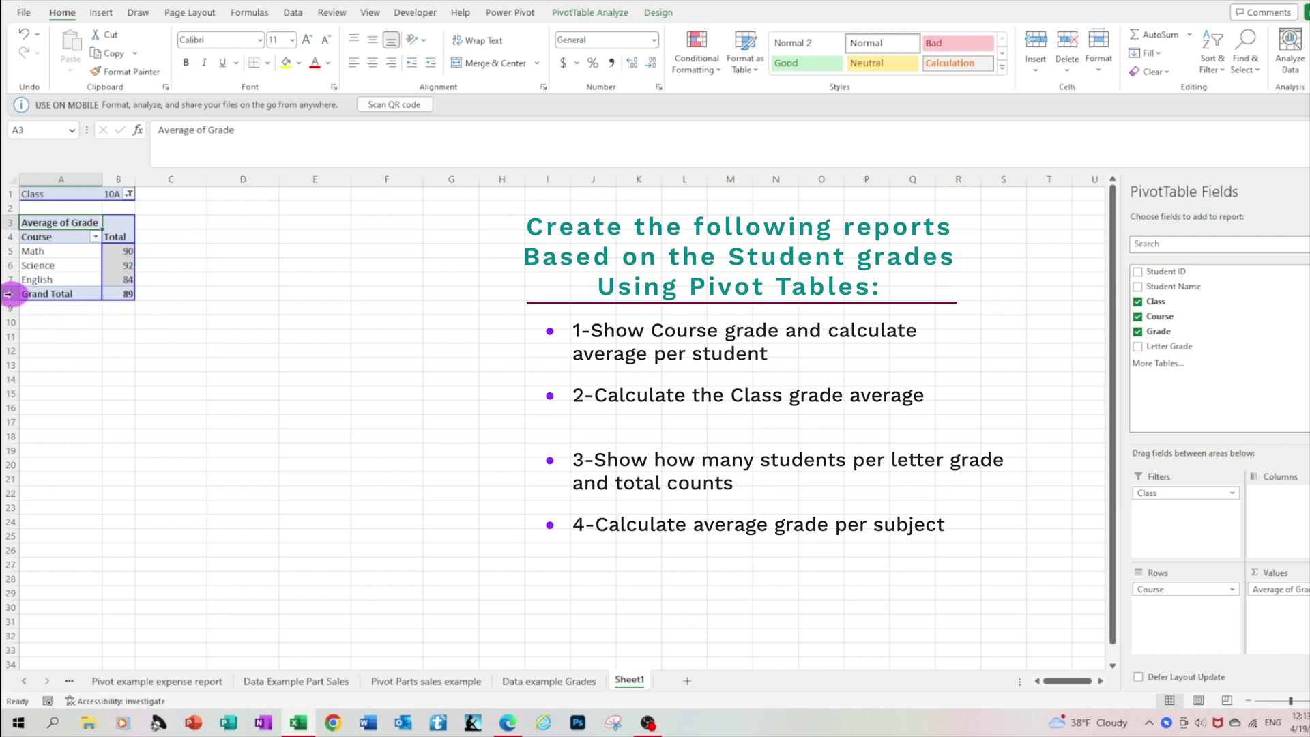
{"action": "left_click", "coordinate": [55, 272]}
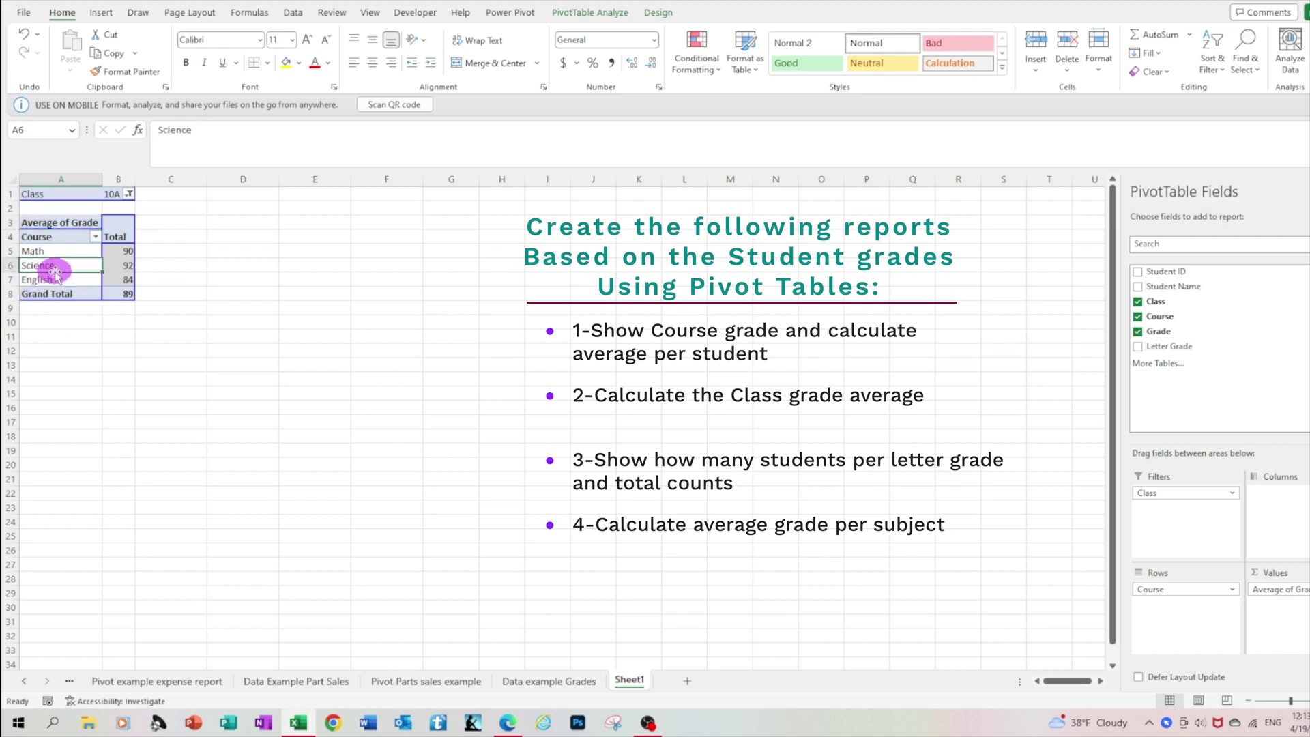
Reset the Class filter to (All) so every class is included again
{"action": "left_click", "coordinate": [129, 194]}
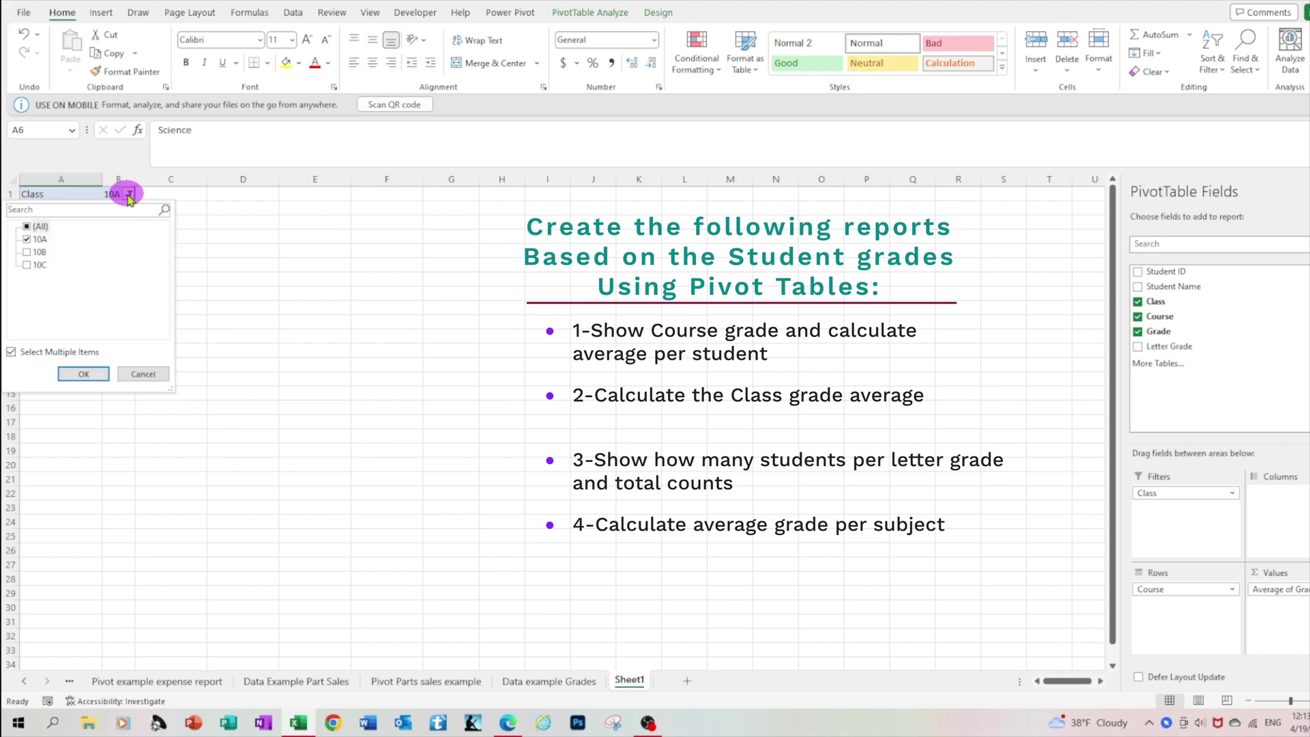
{"action": "left_click", "coordinate": [26, 226]}
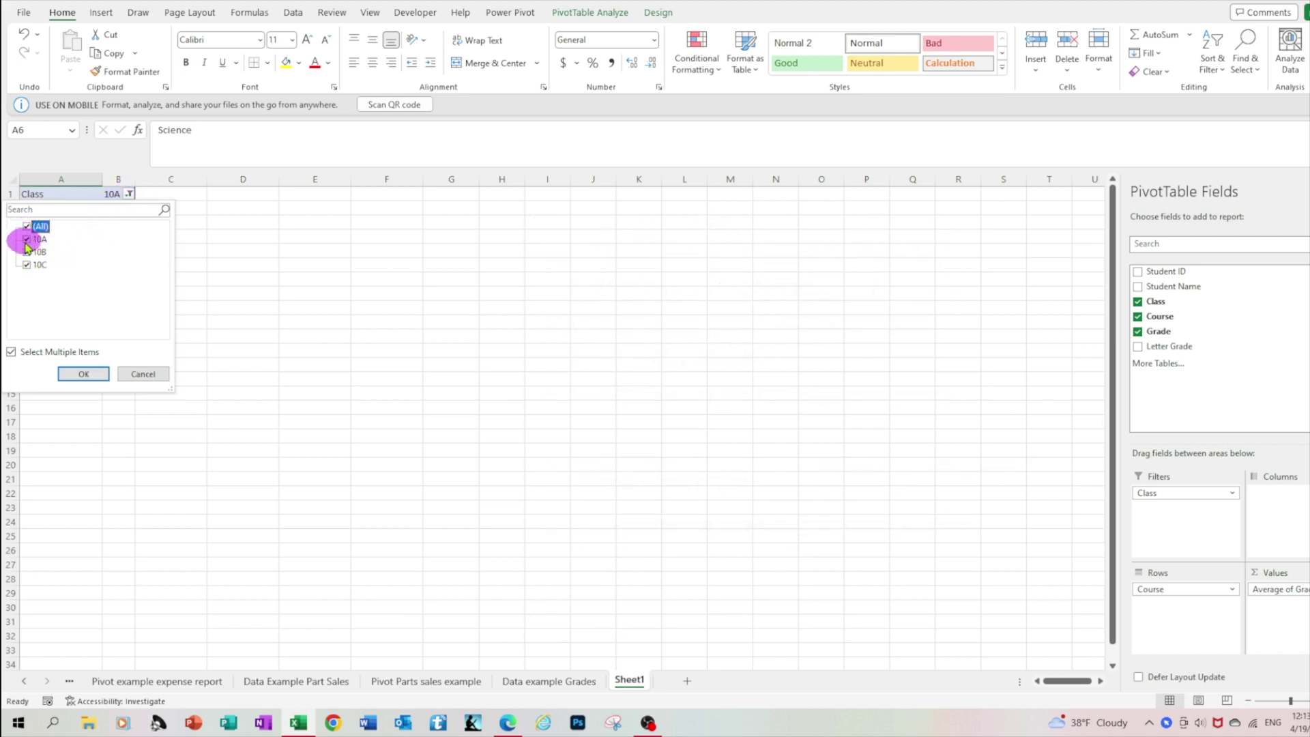
{"action": "left_click", "coordinate": [83, 374]}
{"action": "left_click", "coordinate": [216, 390]}
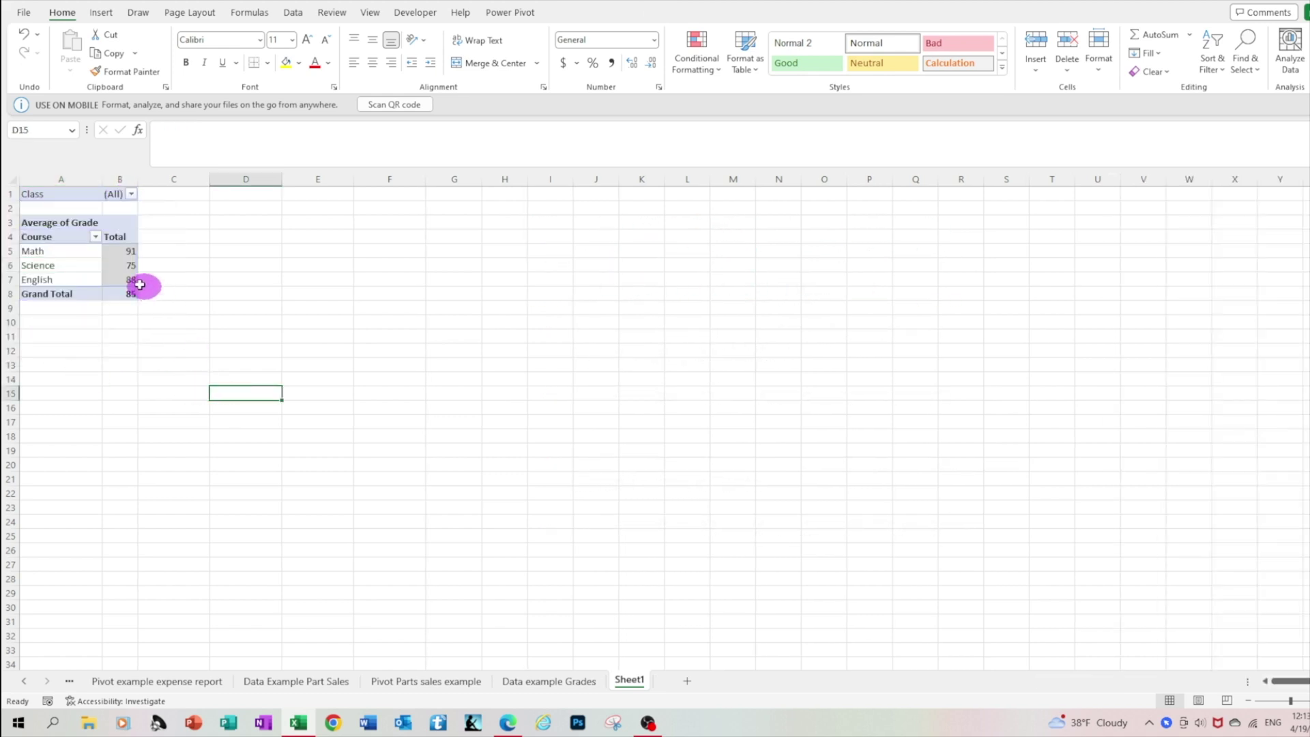
{"action": "left_click", "coordinate": [87, 267]}
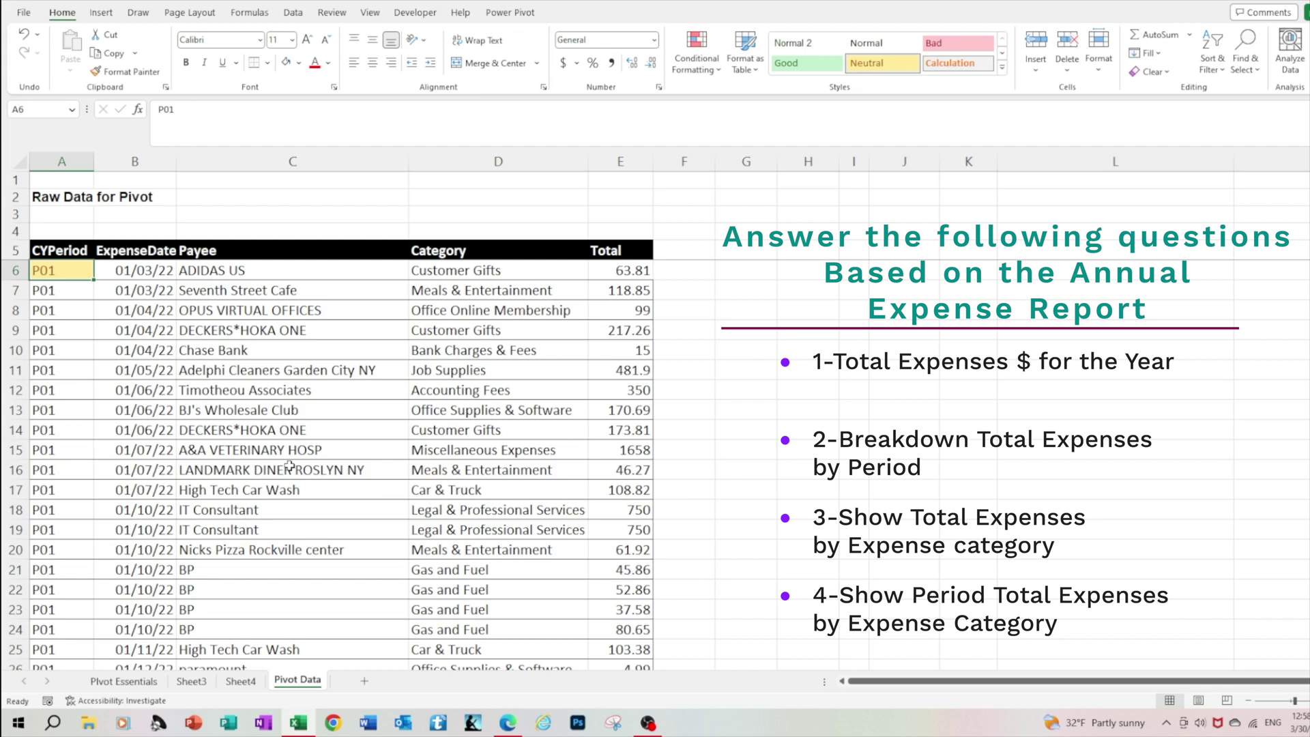
Jump to the expense data's last column and last row (1219), then back to A6
{"action": "key", "text": "ctrl+Right"}
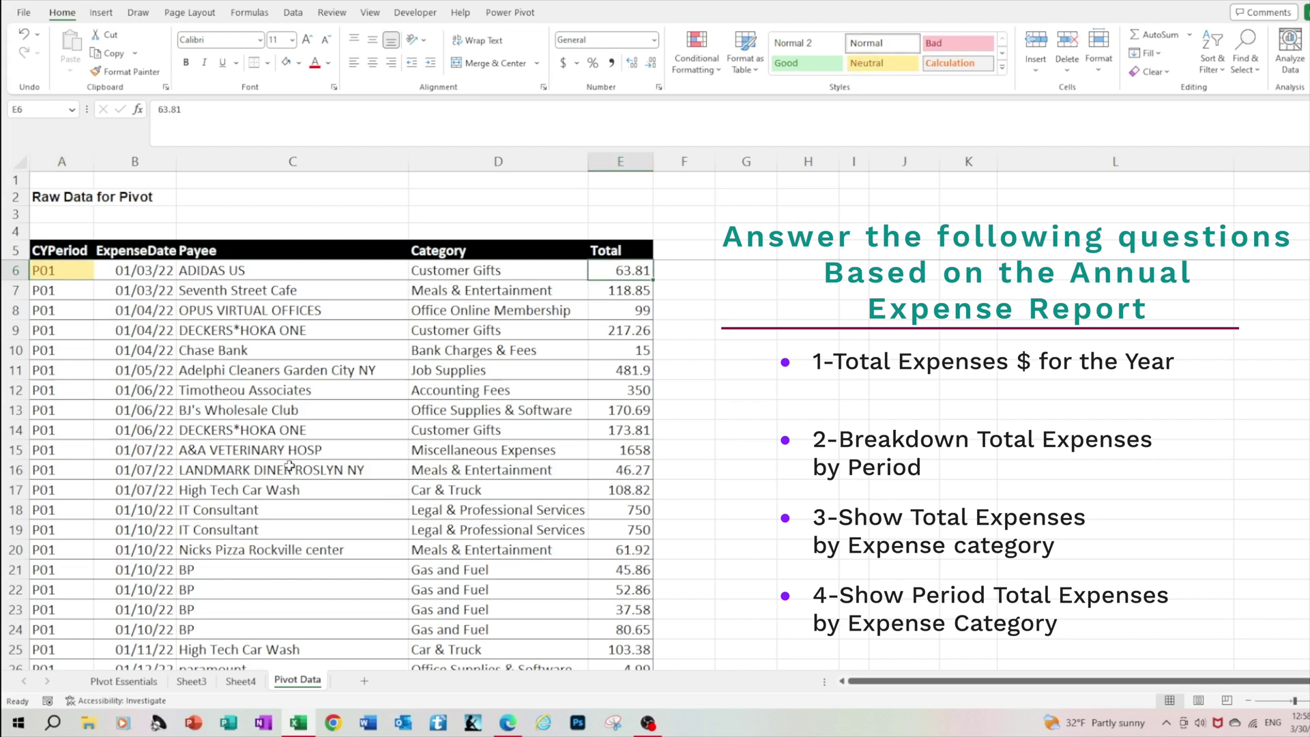
{"action": "key", "text": "ctrl+Down"}
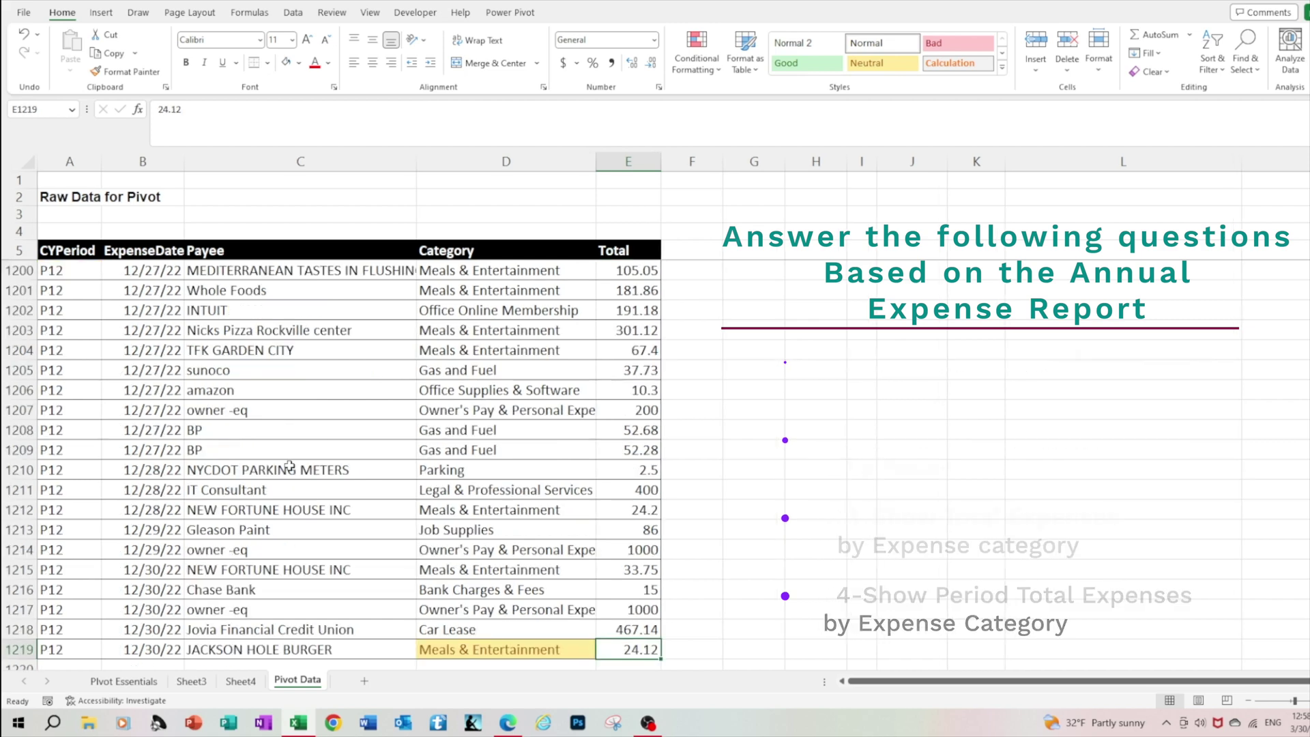
{"action": "key", "text": "ctrl+Home"}
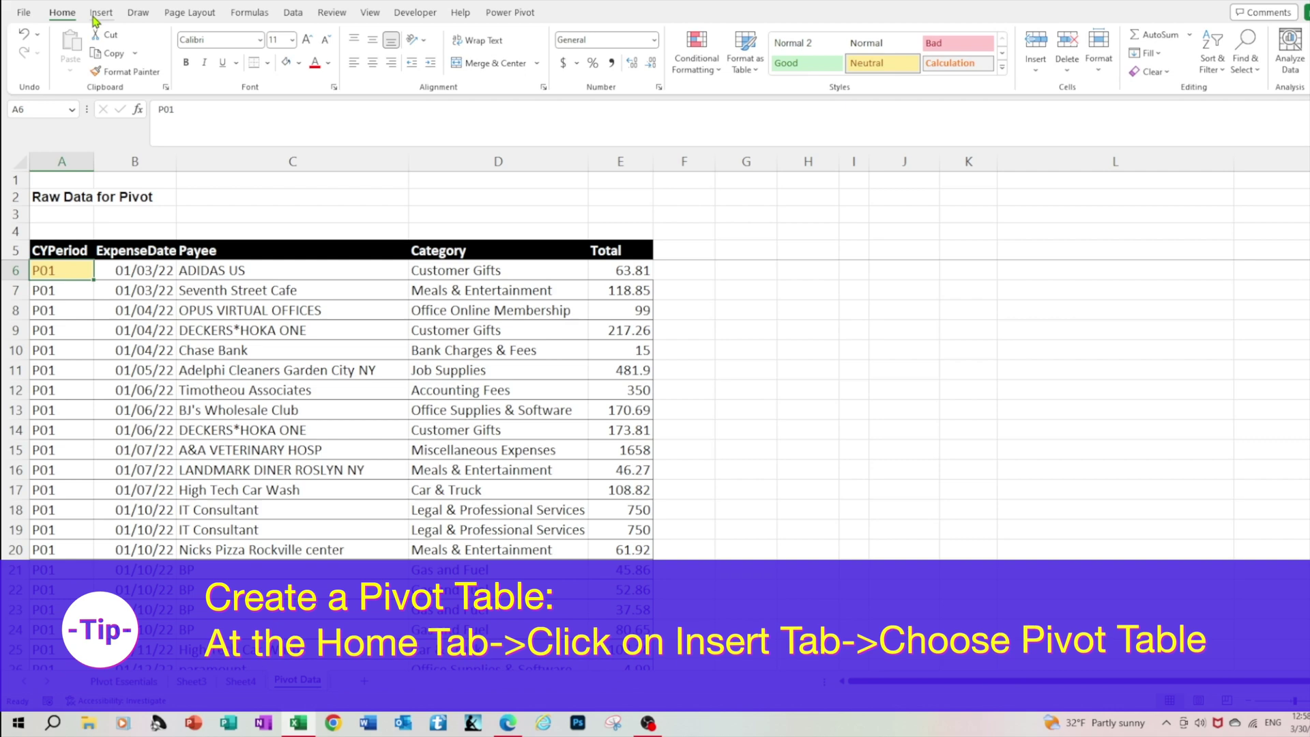
Insert a pivot from 'Pivot Data'!$A$5:$E$1219 on a new sheet summing Total to 337261.36
{"action": "left_click", "coordinate": [100, 13]}
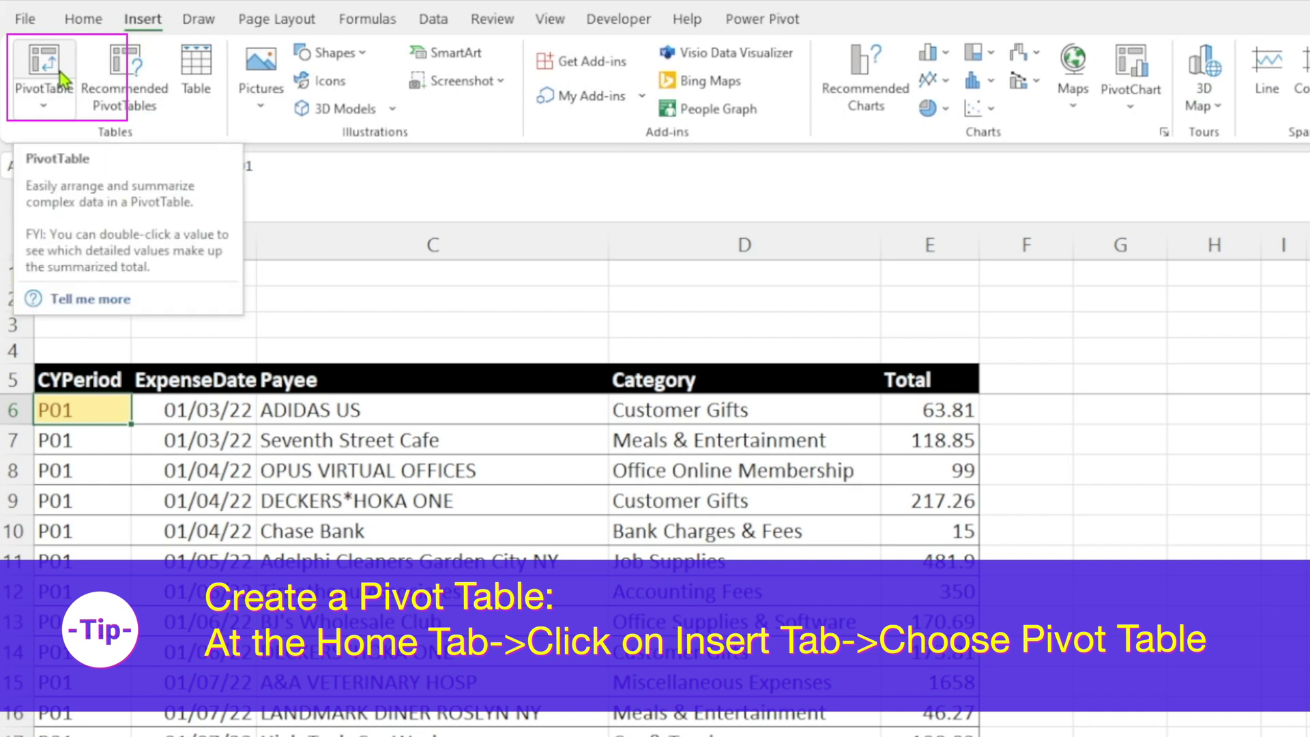
{"action": "left_click", "coordinate": [62, 77]}
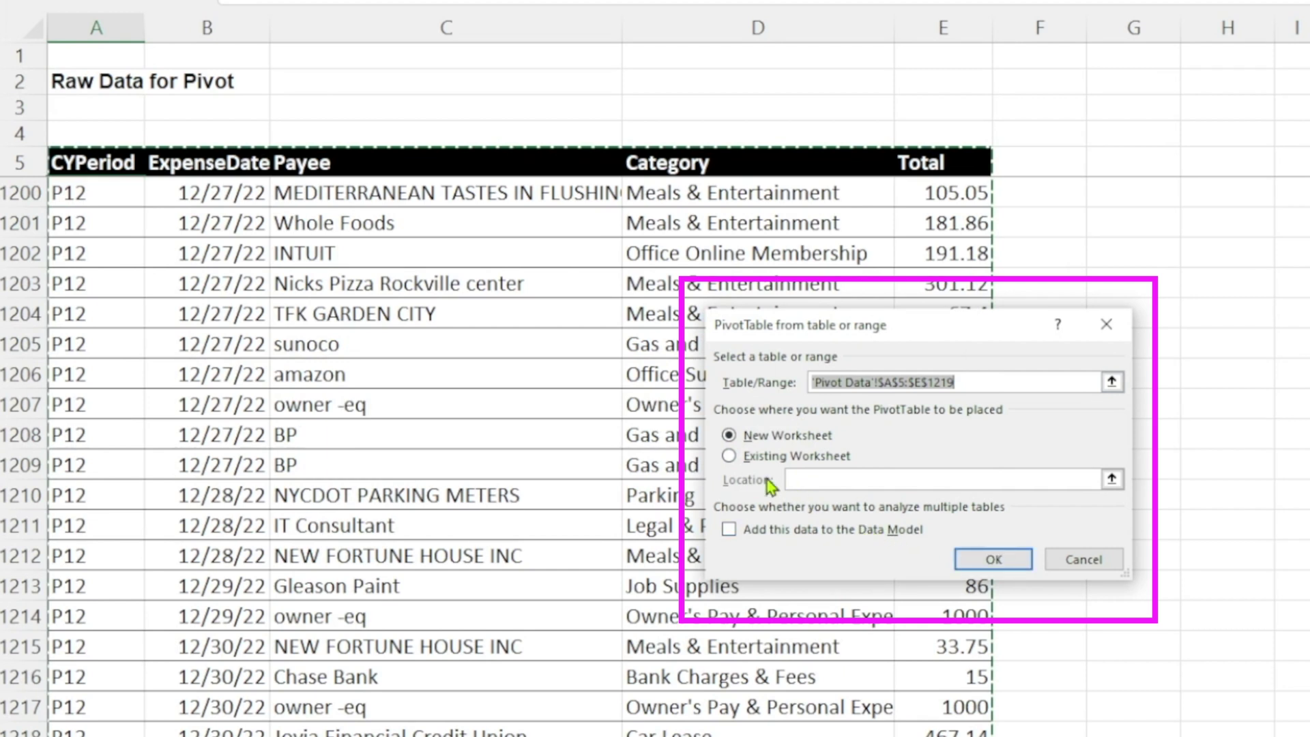
{"action": "left_click", "coordinate": [994, 560]}
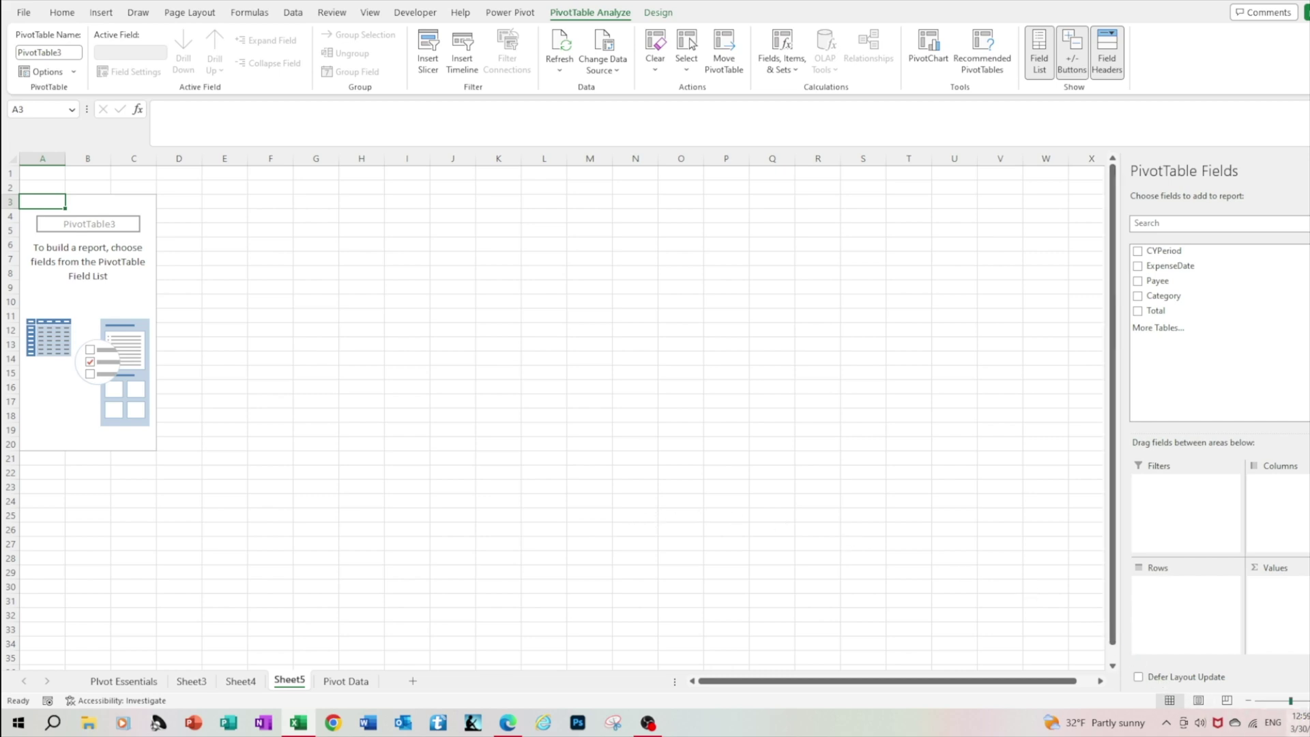
{"action": "left_click", "coordinate": [1138, 312]}
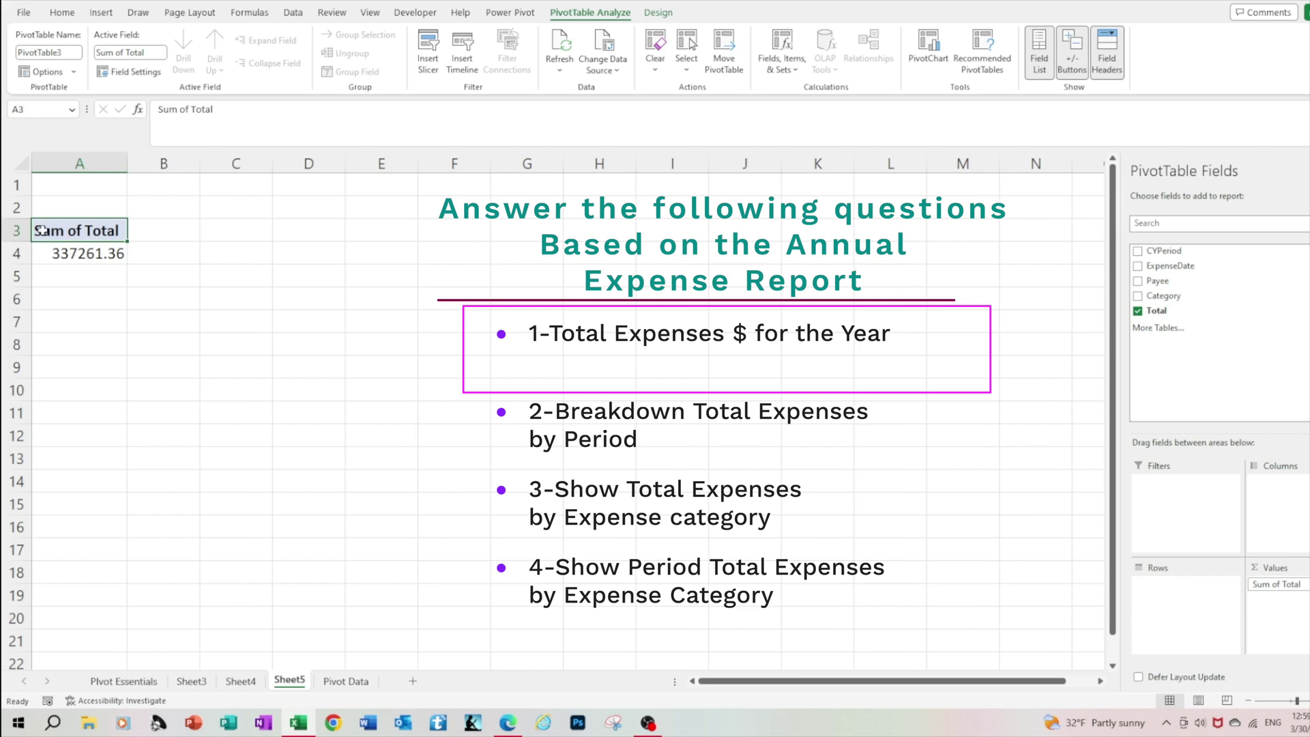
{"action": "left_click", "coordinate": [70, 262]}
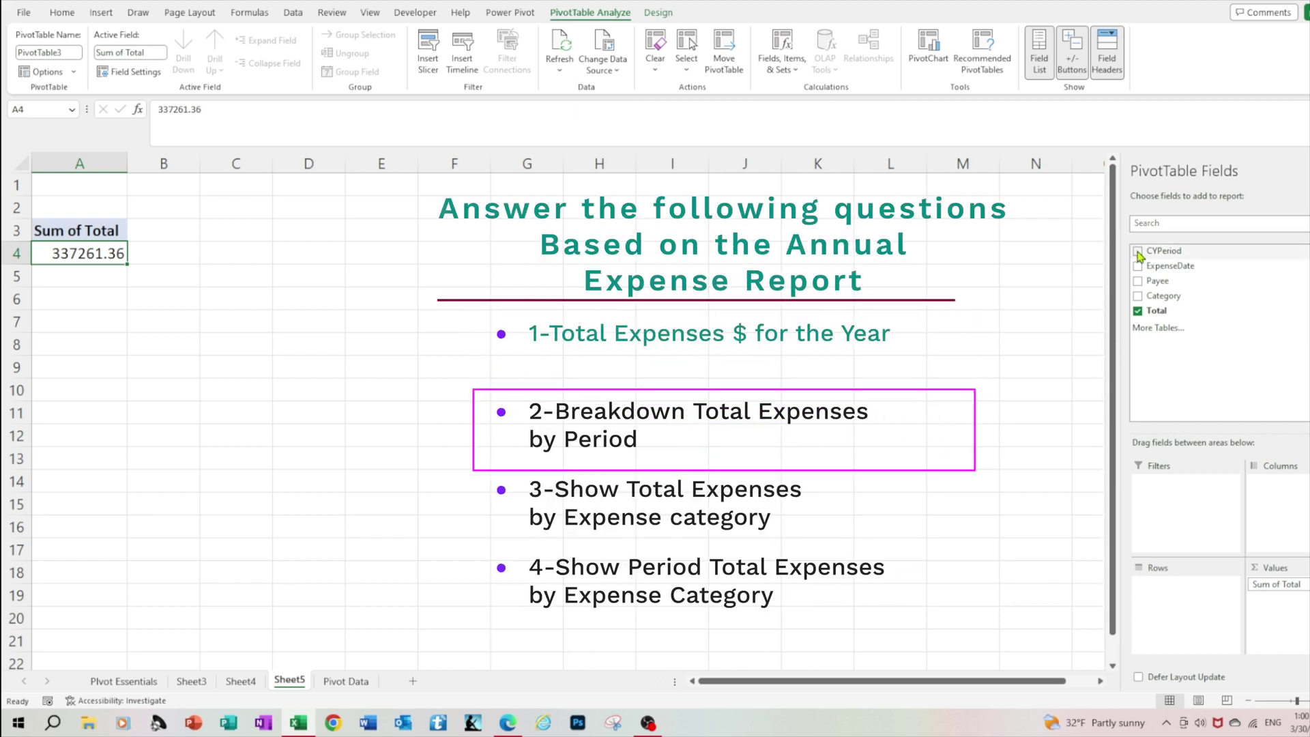
Break the total down by CYPeriod and format the P01–P12 amounts as dollar accounting
{"action": "left_click", "coordinate": [1137, 251]}
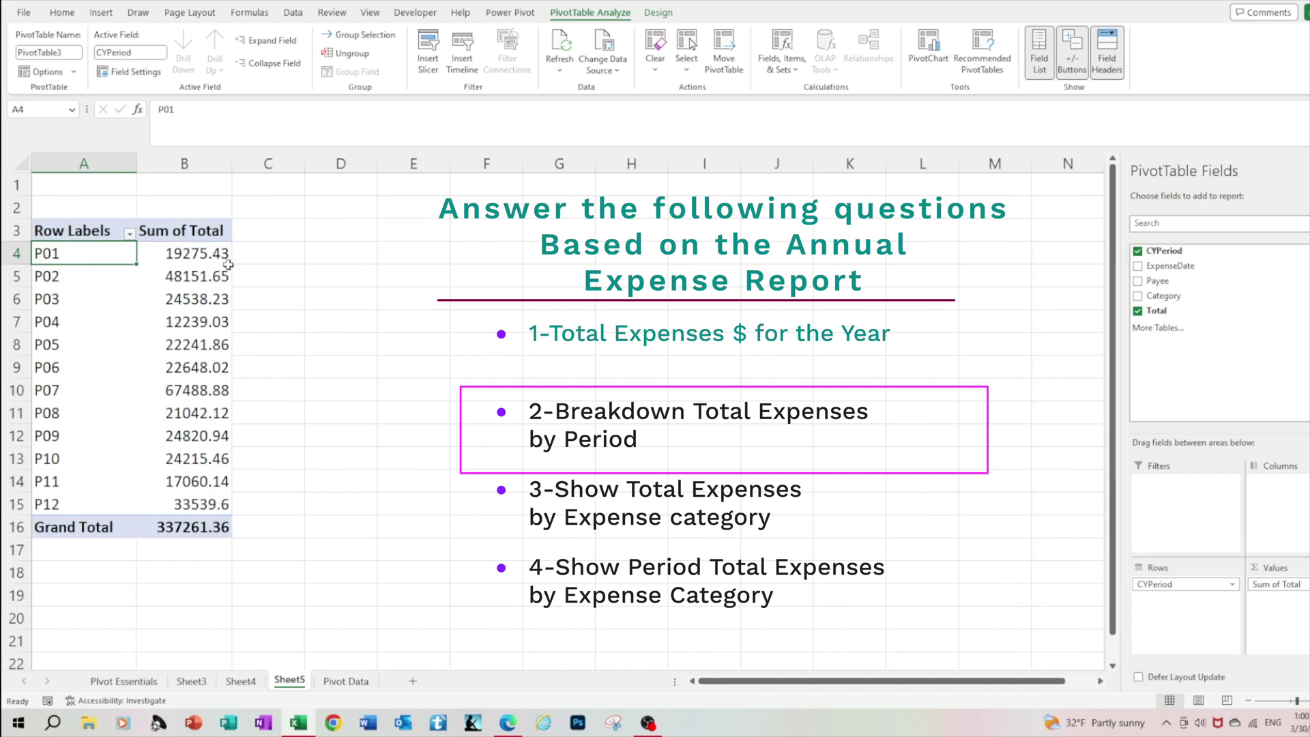
{"action": "left_click", "coordinate": [205, 254]}
{"action": "key", "text": "ctrl+shift+4"}
{"action": "left_click_drag", "start_coordinate": [205, 254], "coordinate": [206, 503]}
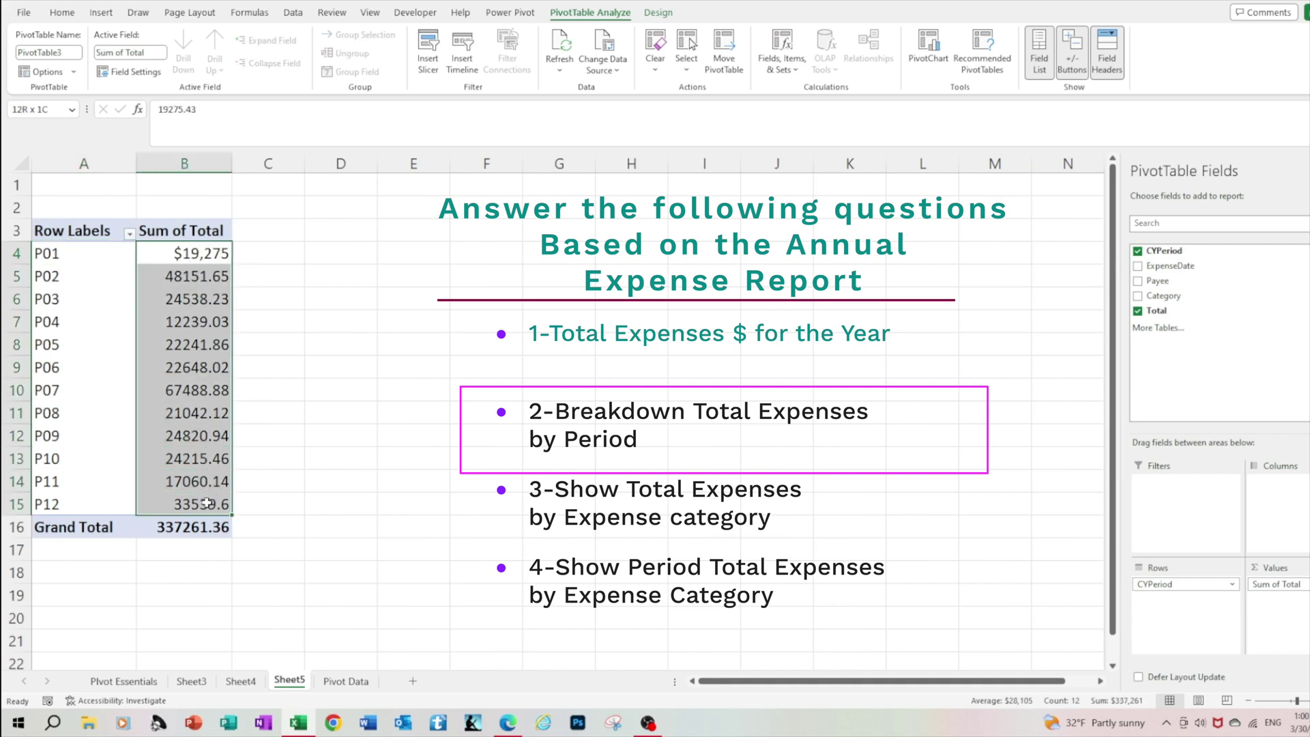
{"action": "left_click", "coordinate": [60, 13]}
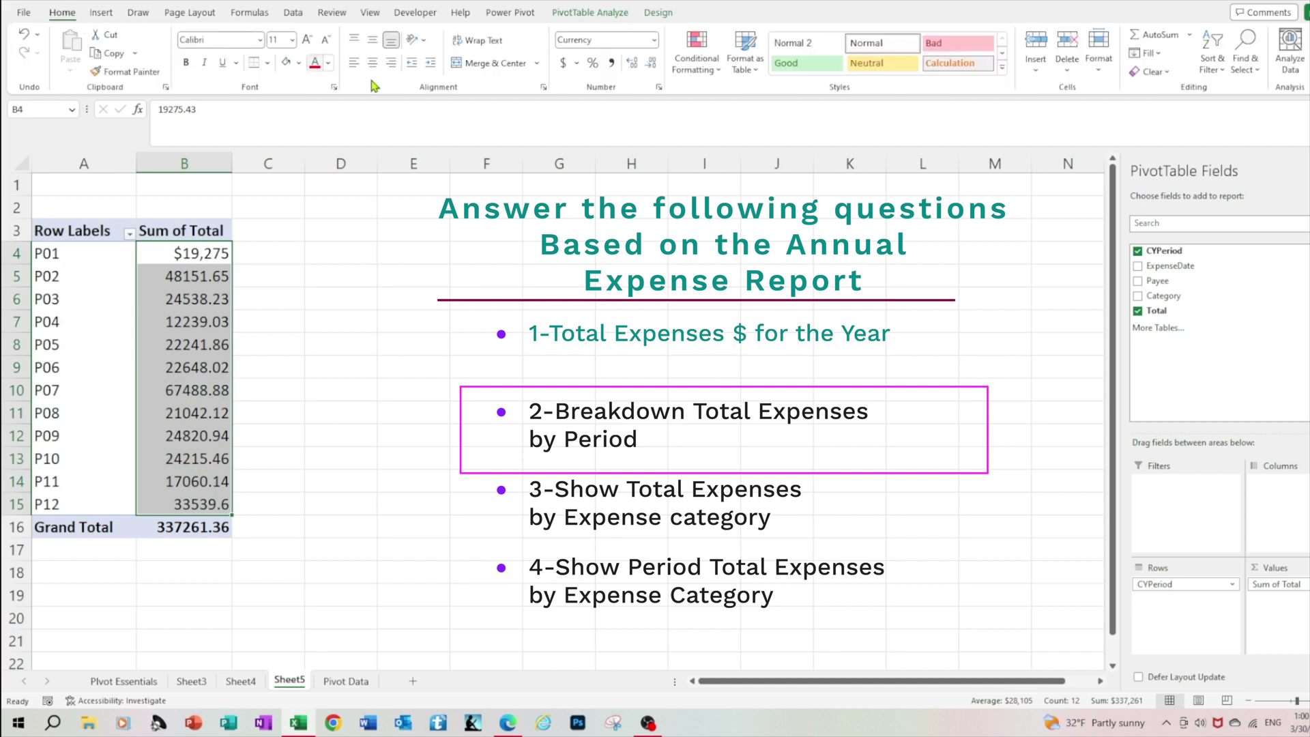
{"action": "left_click", "coordinate": [563, 63]}
{"action": "left_click", "coordinate": [539, 325]}
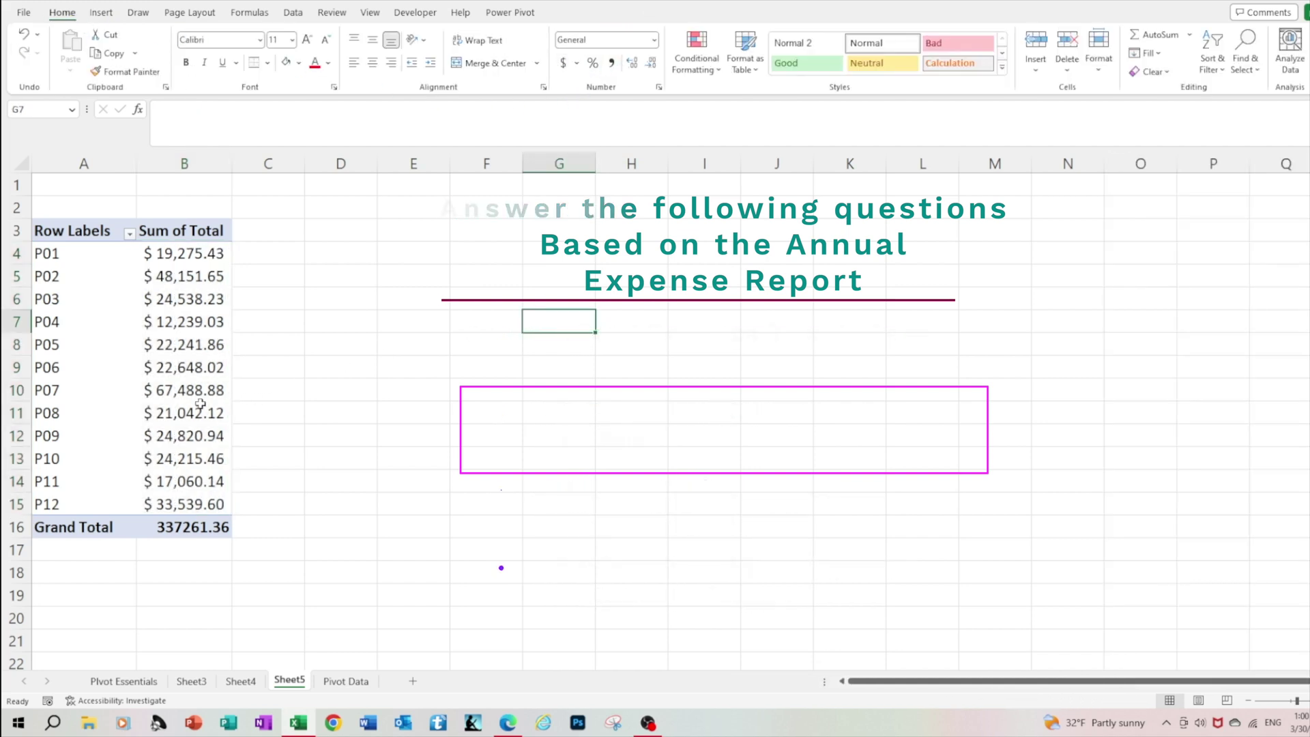
Format the $337,261.36 Grand Total as dollar accounting, then remove the period breakdown
{"action": "left_click", "coordinate": [172, 525]}
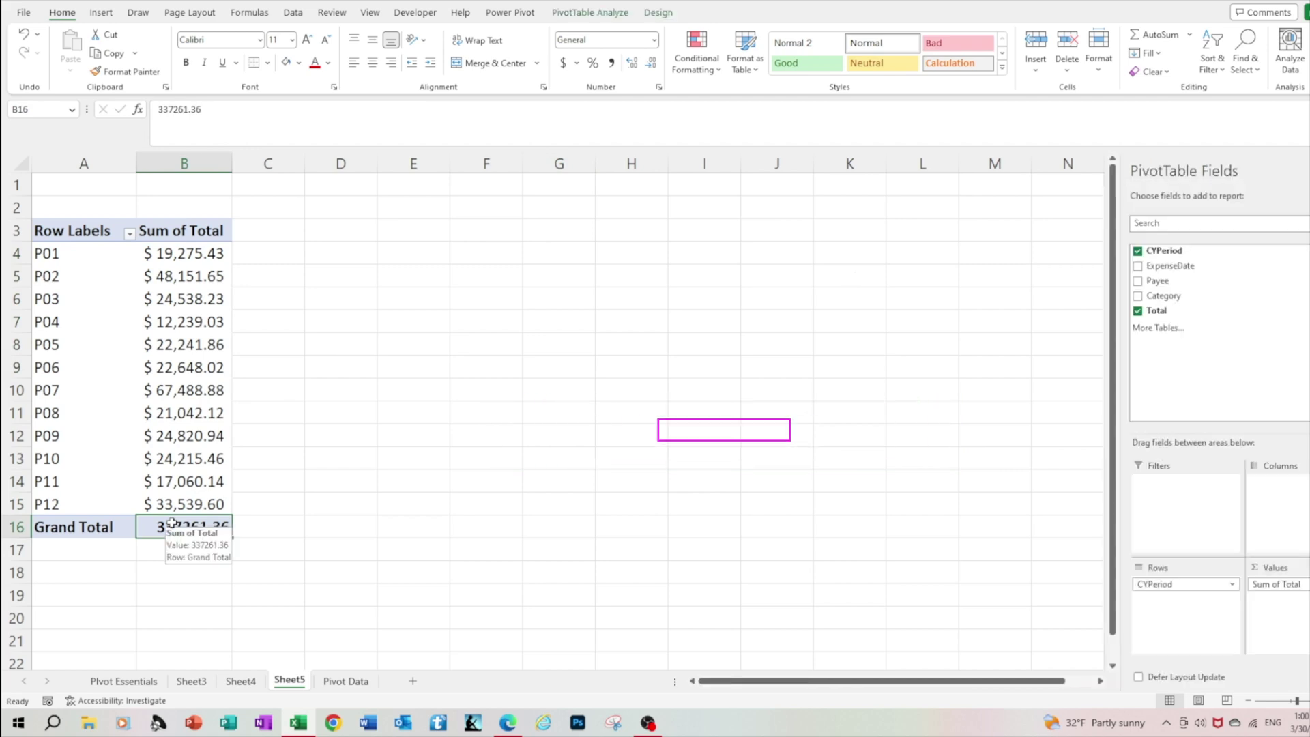
{"action": "left_click", "coordinate": [180, 481]}
{"action": "left_click", "coordinate": [191, 526]}
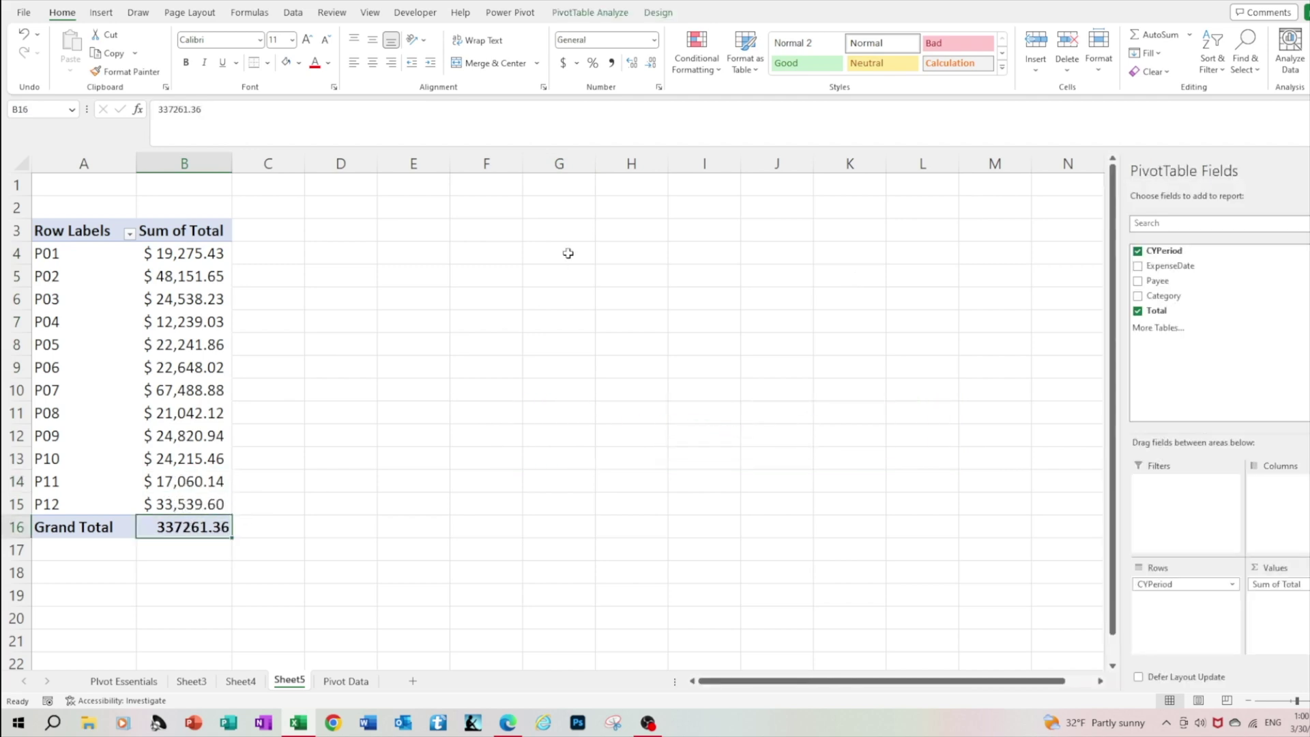
{"action": "left_click", "coordinate": [564, 63]}
{"action": "left_click", "coordinate": [84, 367]}
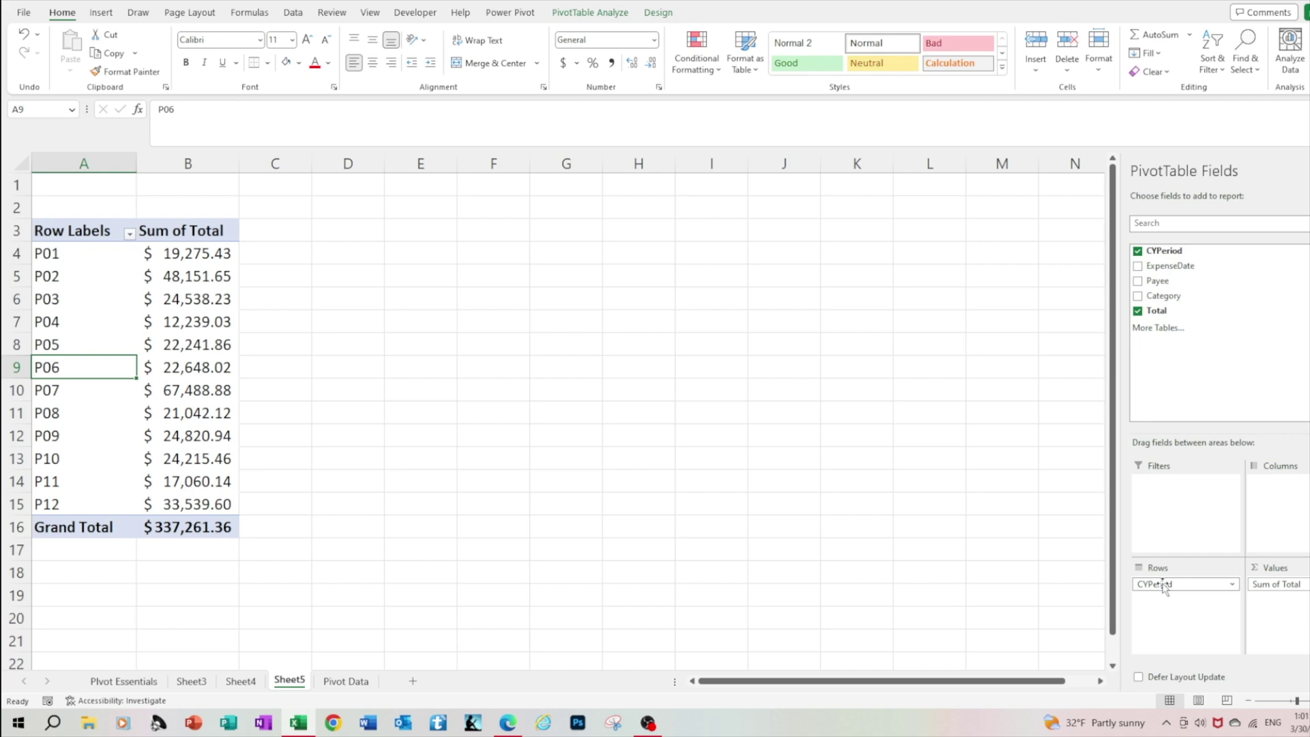
{"action": "left_click_drag", "start_coordinate": [1162, 584], "coordinate": [1095, 558]}
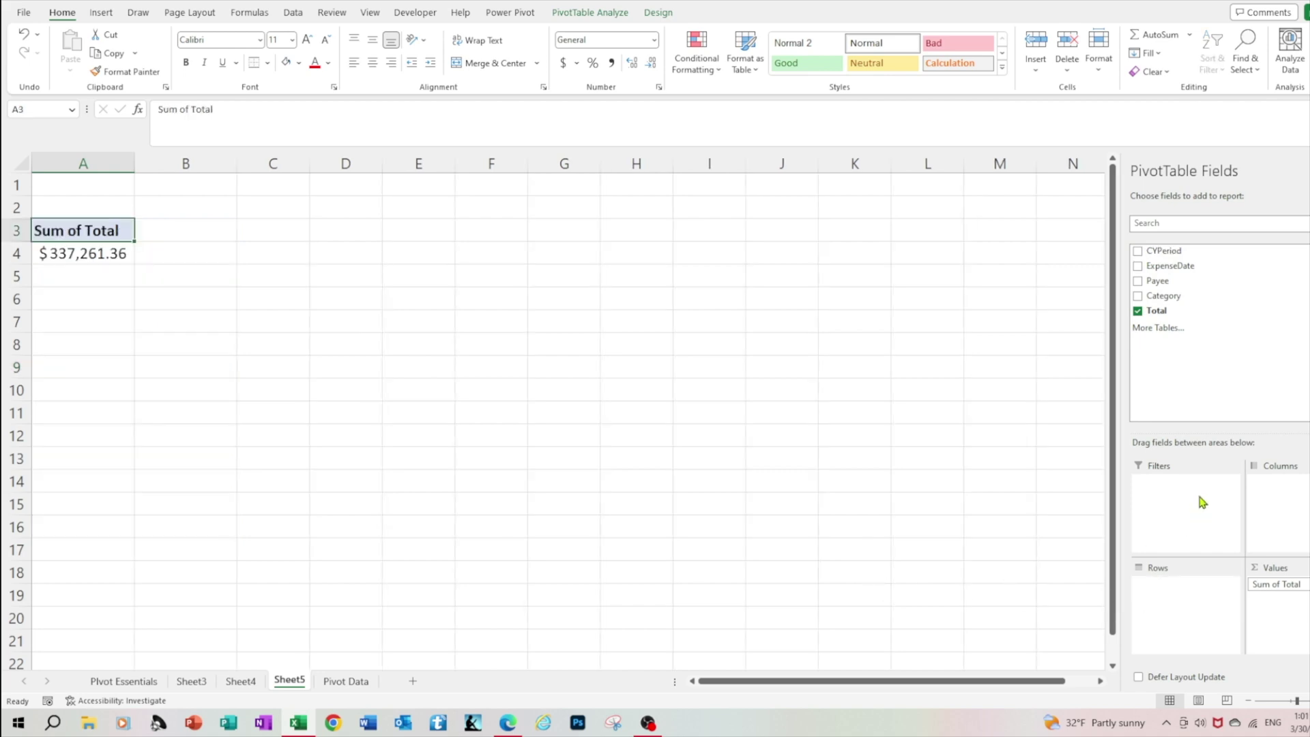
List totals by Category and set Sum of Total to Currency with $ and 0 decimals
{"action": "left_click_drag", "start_coordinate": [1163, 297], "coordinate": [1180, 638]}
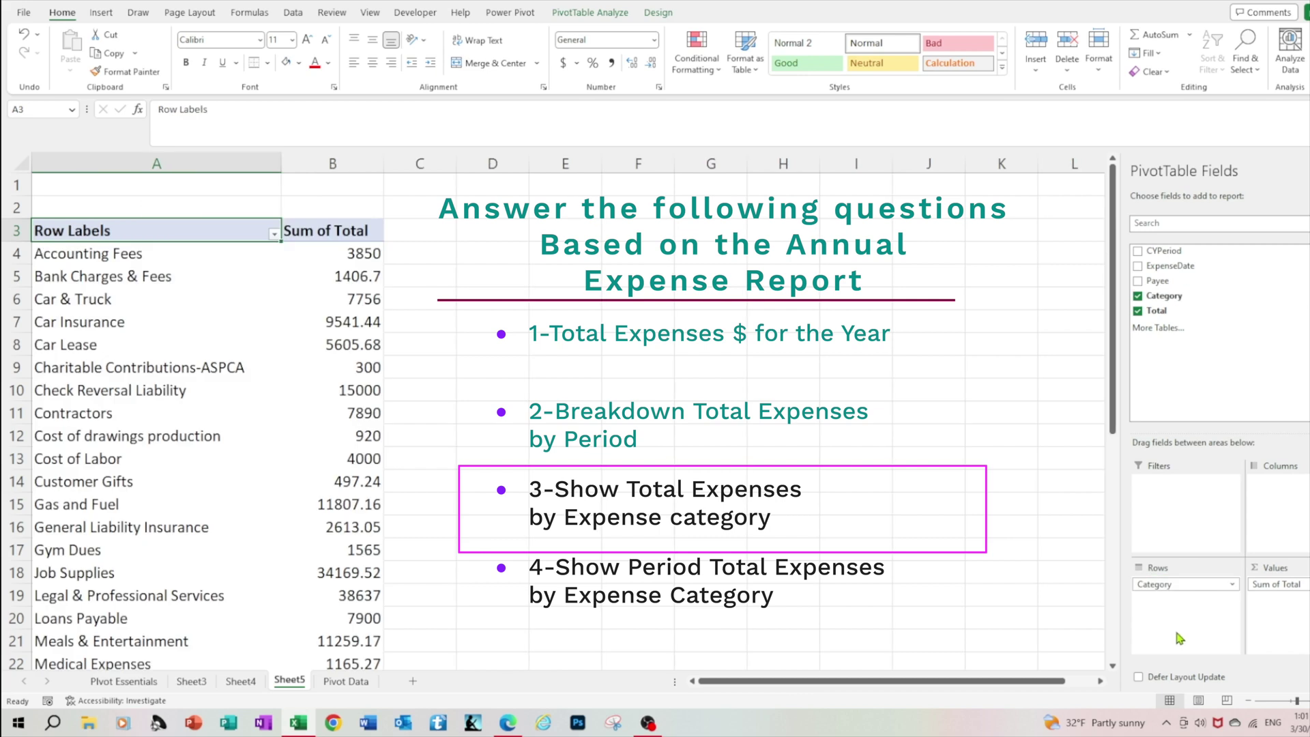
{"action": "left_click", "coordinate": [1293, 585]}
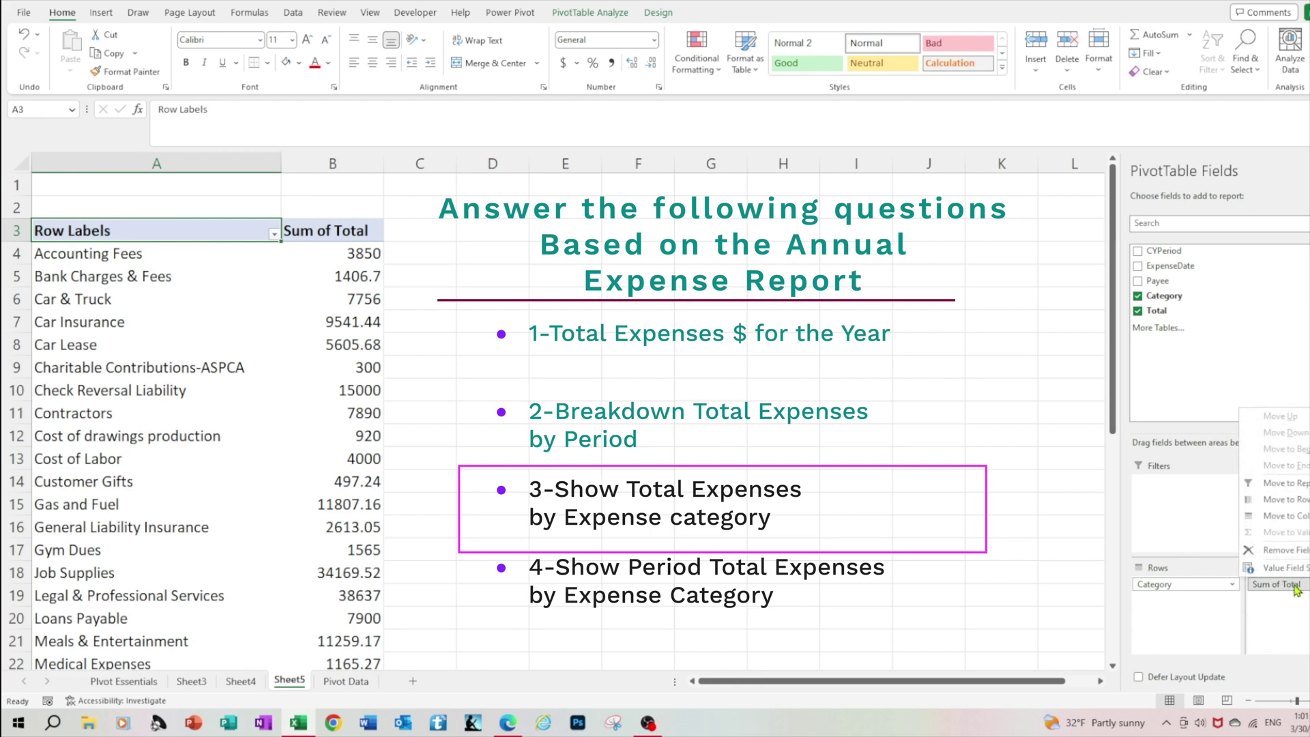
{"action": "left_click", "coordinate": [1282, 568]}
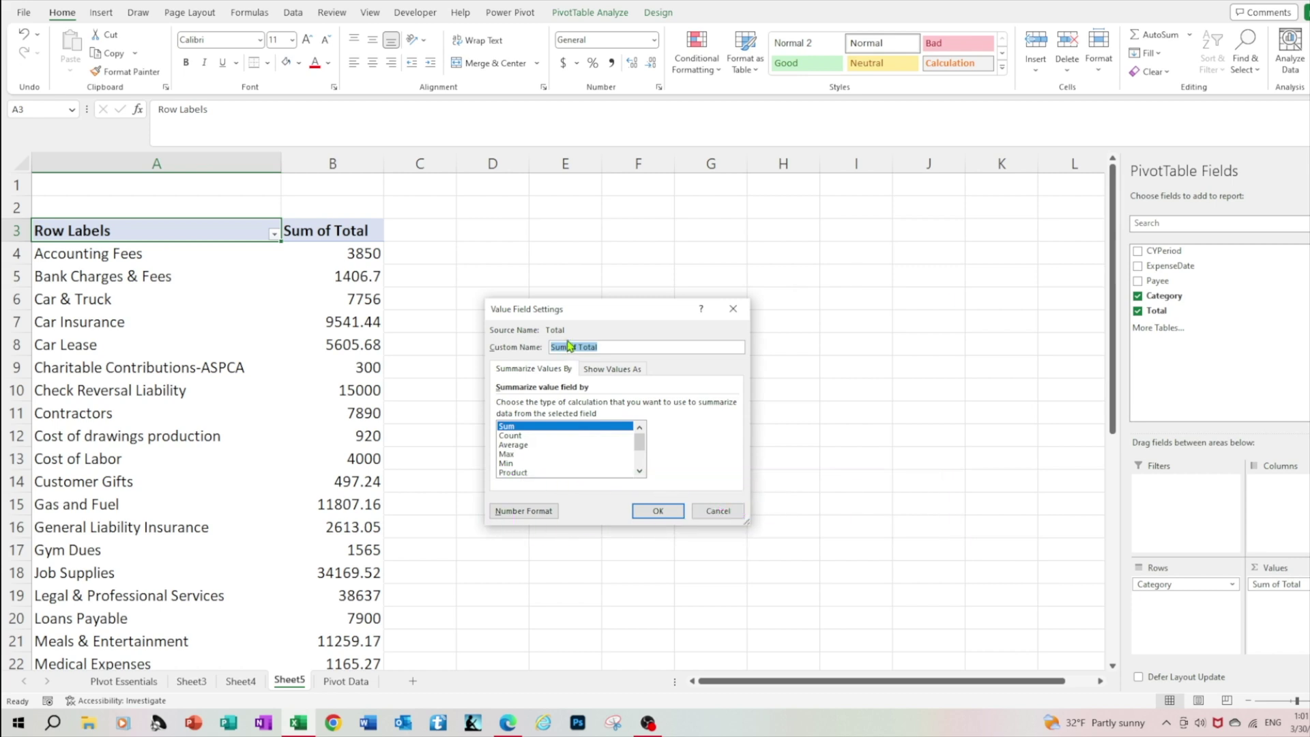
{"action": "left_click", "coordinate": [610, 370]}
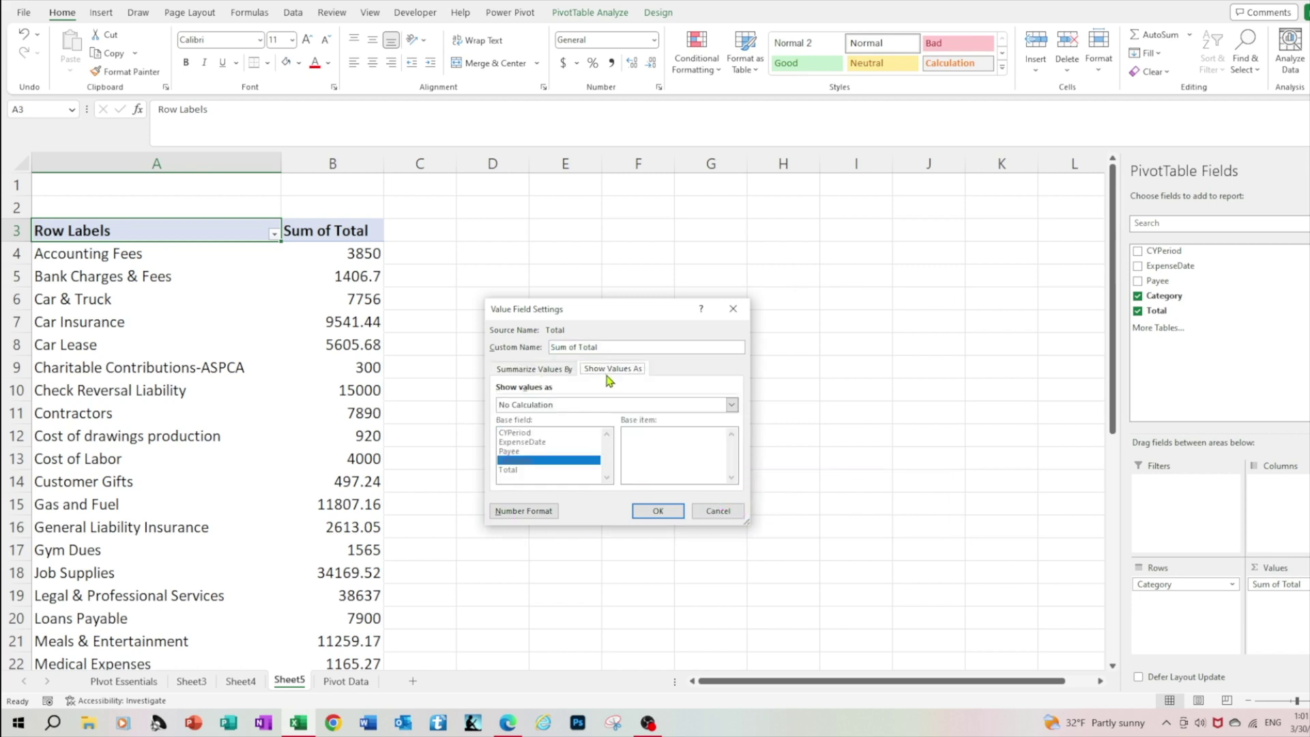
{"action": "left_click", "coordinate": [553, 511]}
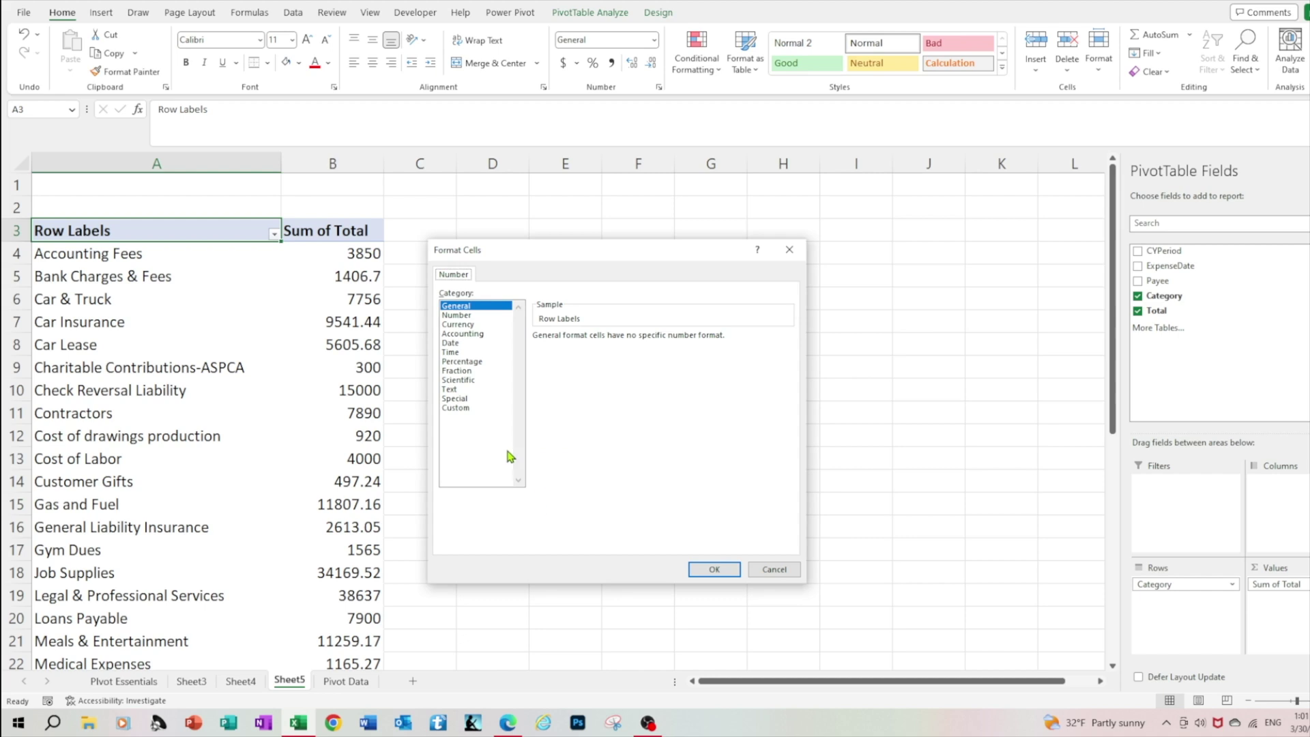
{"action": "left_click", "coordinate": [472, 334]}
{"action": "left_click", "coordinate": [471, 325]}
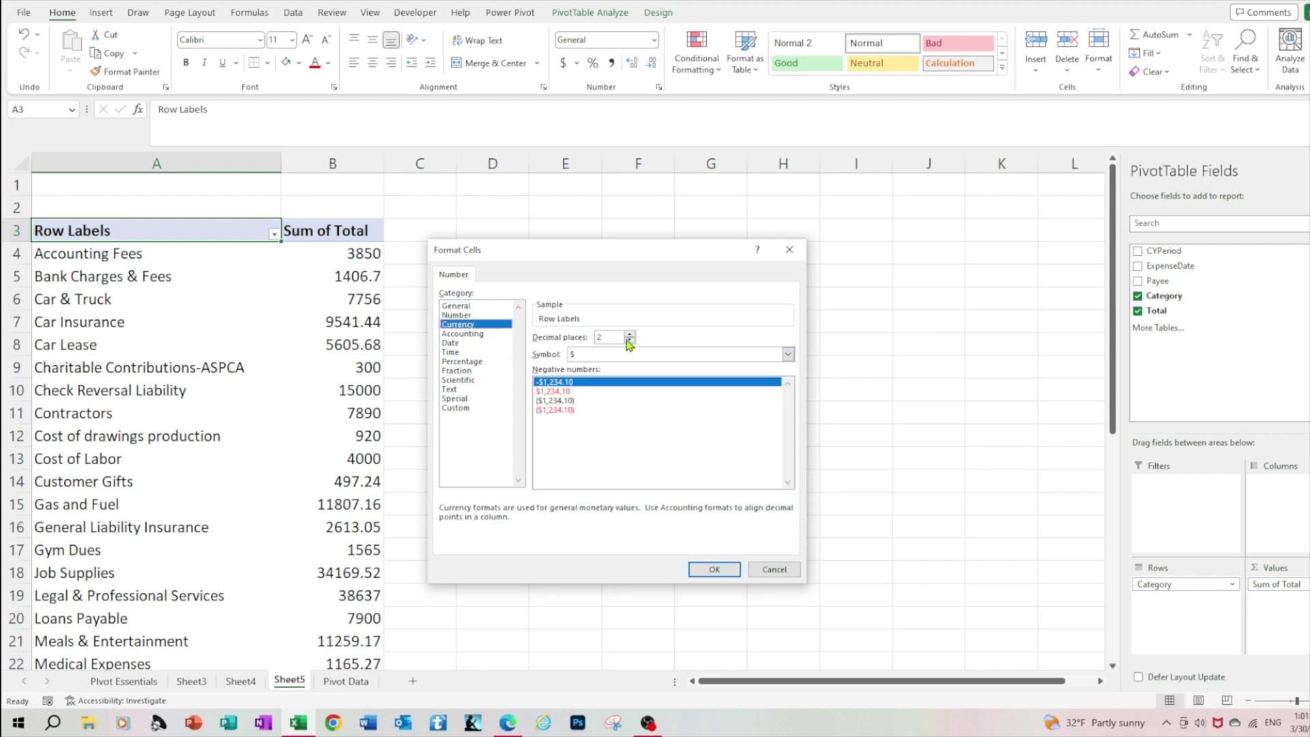
{"action": "left_click", "coordinate": [714, 569]}
{"action": "left_click", "coordinate": [657, 512]}
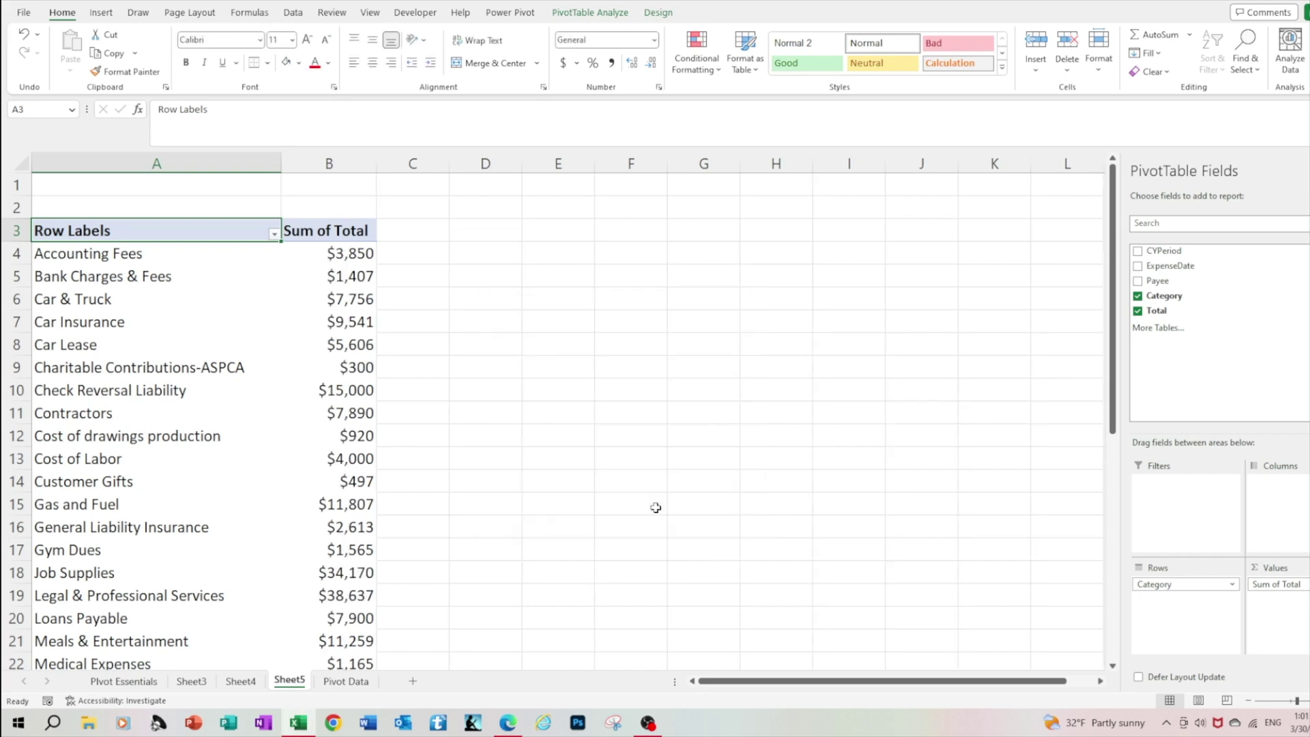
{"action": "scroll", "coordinate": [310, 429], "scroll_direction": "down", "scroll_amount": 8}
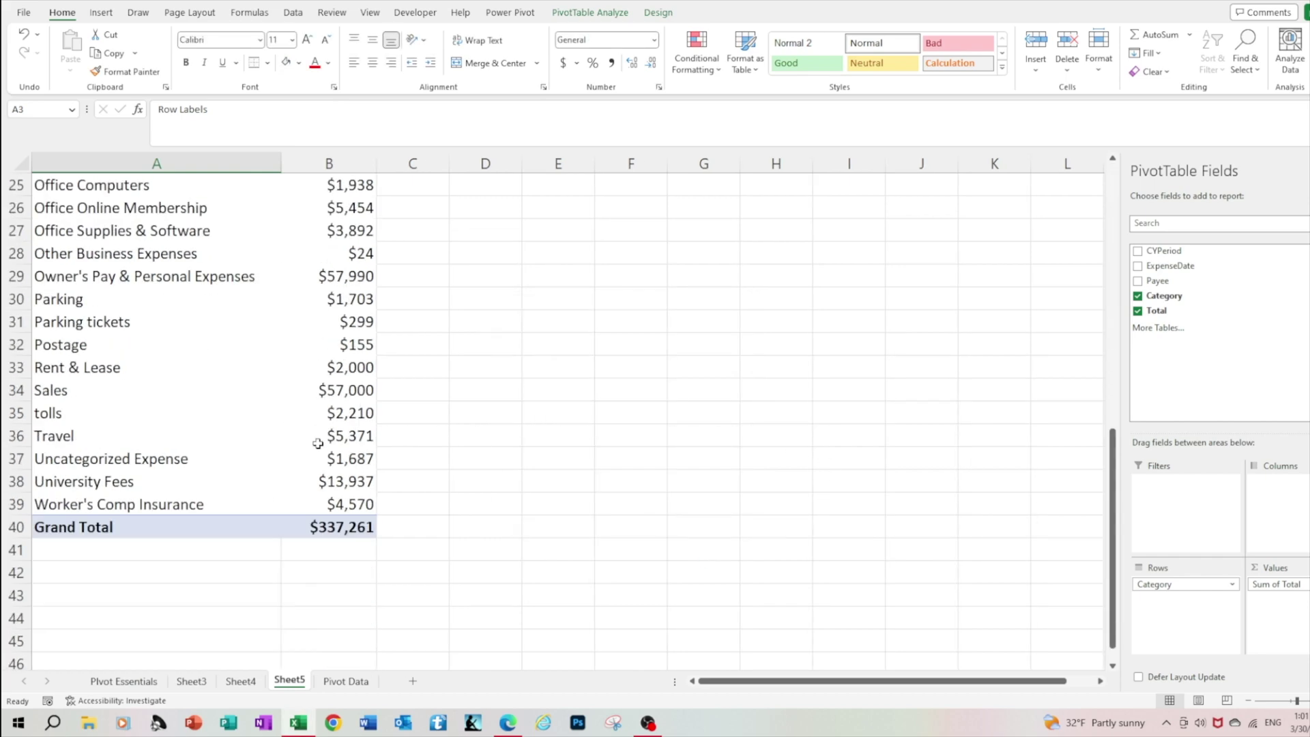
{"action": "scroll", "coordinate": [316, 440], "scroll_direction": "up", "scroll_amount": 8}
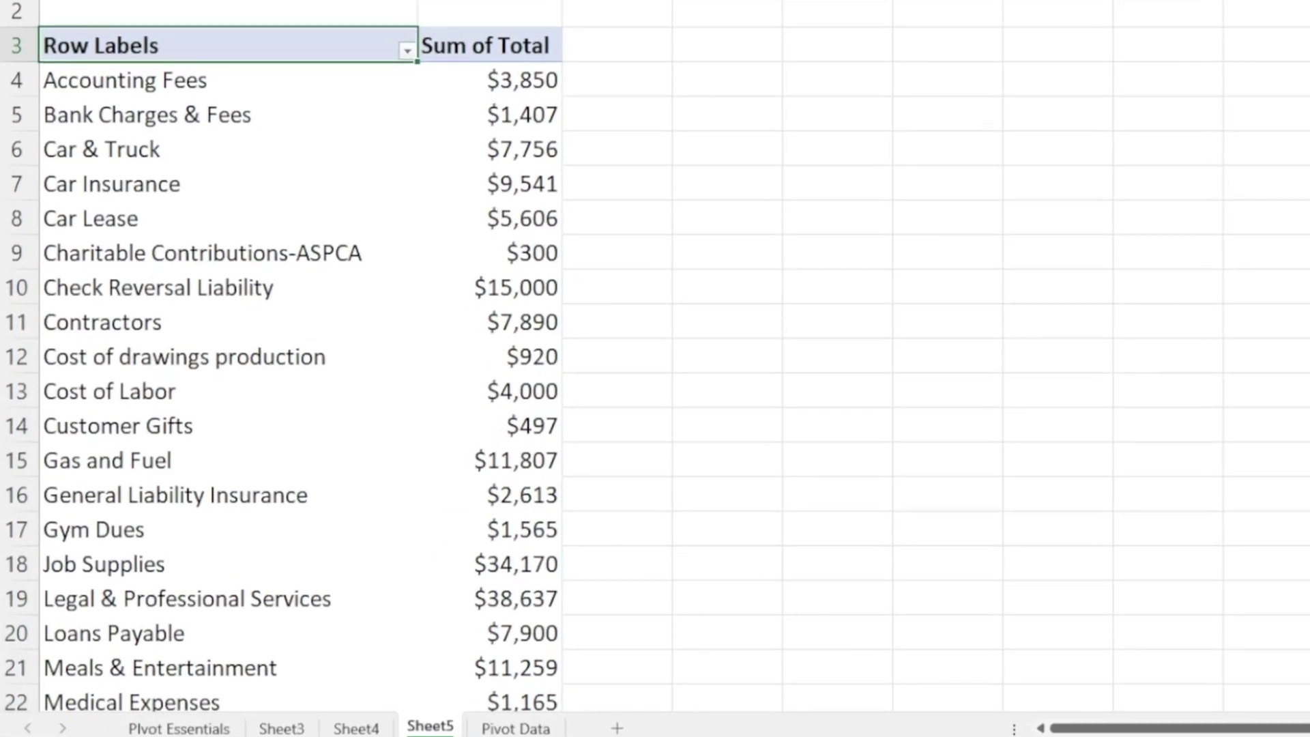
{"action": "left_click", "coordinate": [342, 250]}
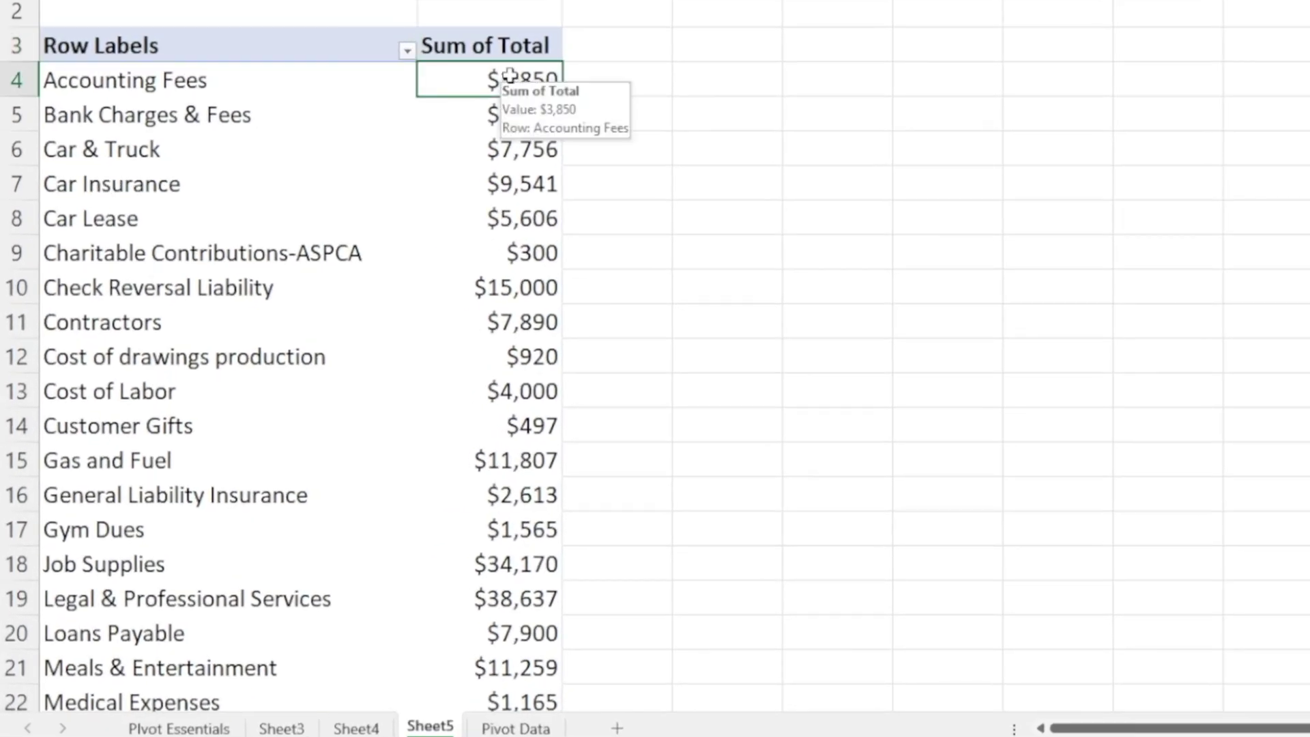
Sort the category totals largest to smallest, led by Owner's Pay & Personal Expenses $57,990
{"action": "left_click", "coordinate": [498, 287]}
{"action": "right_click", "coordinate": [506, 295]}
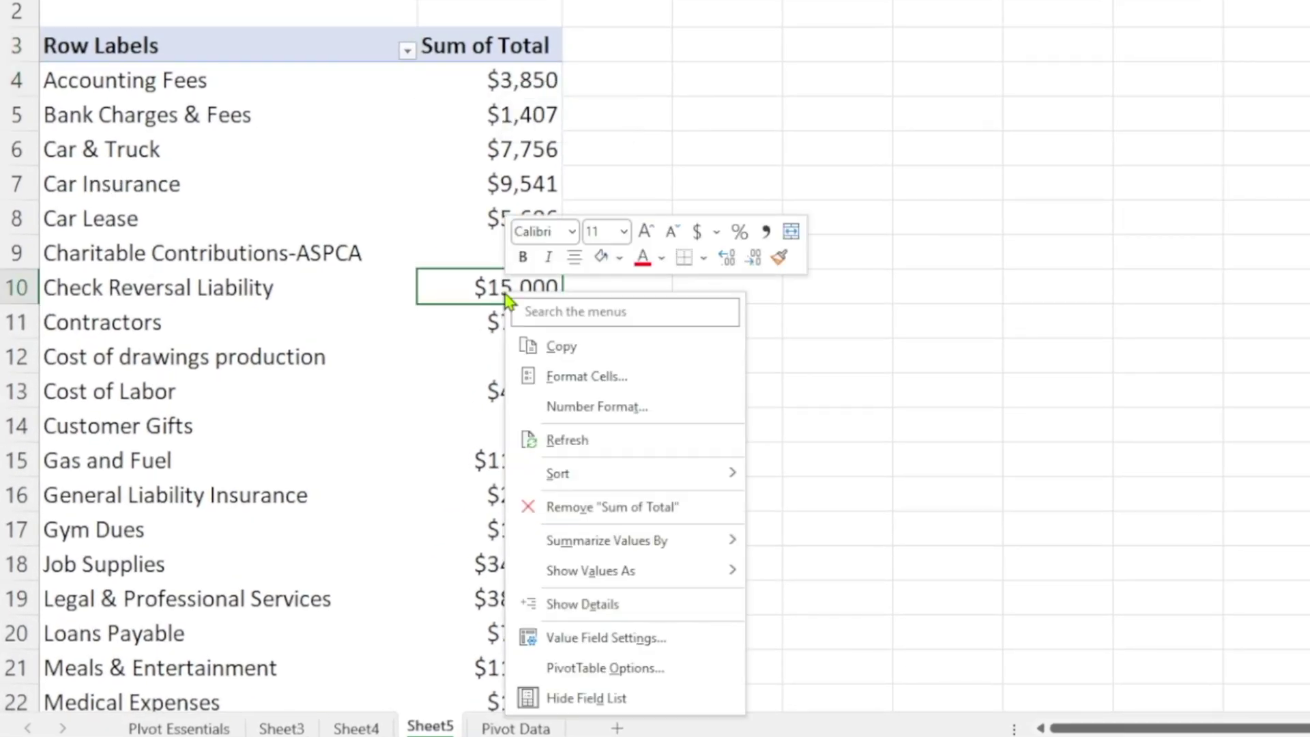
{"action": "mouse_move", "coordinate": [648, 473]}
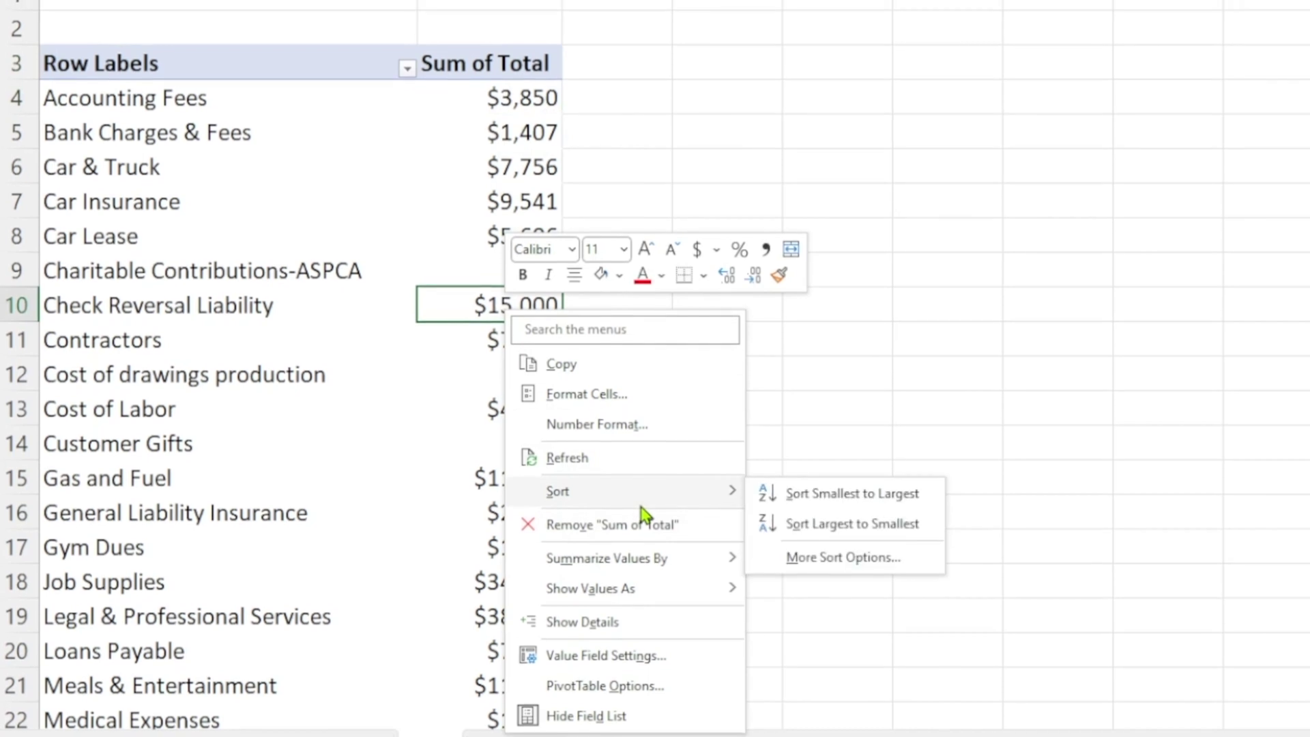
{"action": "left_click", "coordinate": [853, 532]}
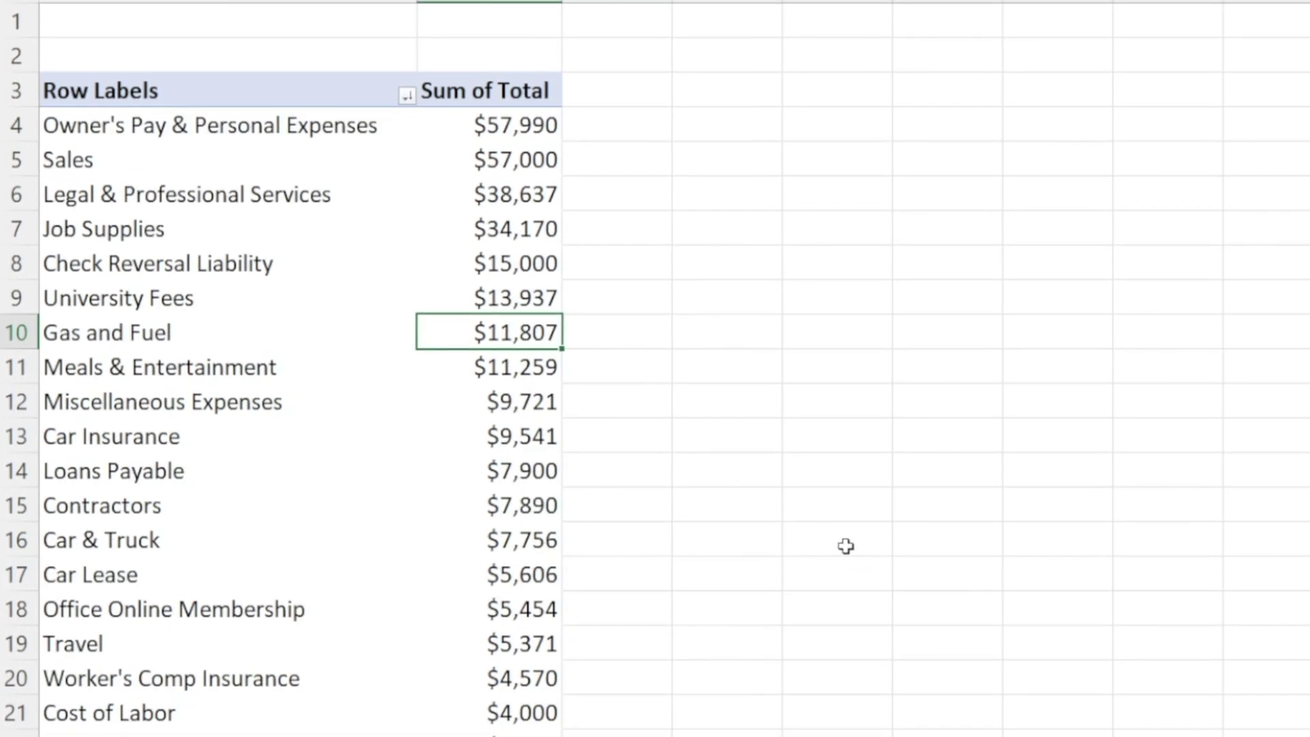
{"action": "left_click", "coordinate": [428, 208]}
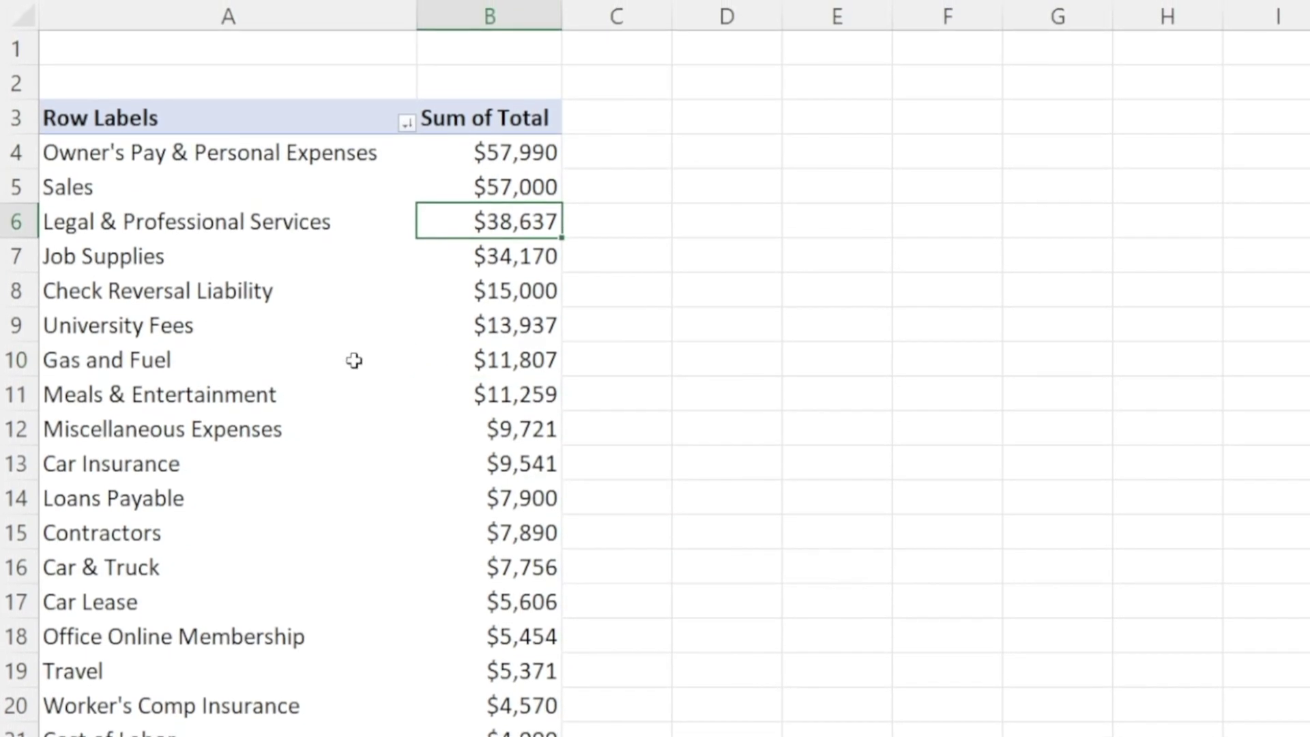
{"action": "scroll", "coordinate": [354, 341], "scroll_direction": "down", "scroll_amount": 1}
{"action": "scroll", "coordinate": [354, 367], "scroll_direction": "down", "scroll_amount": 1}
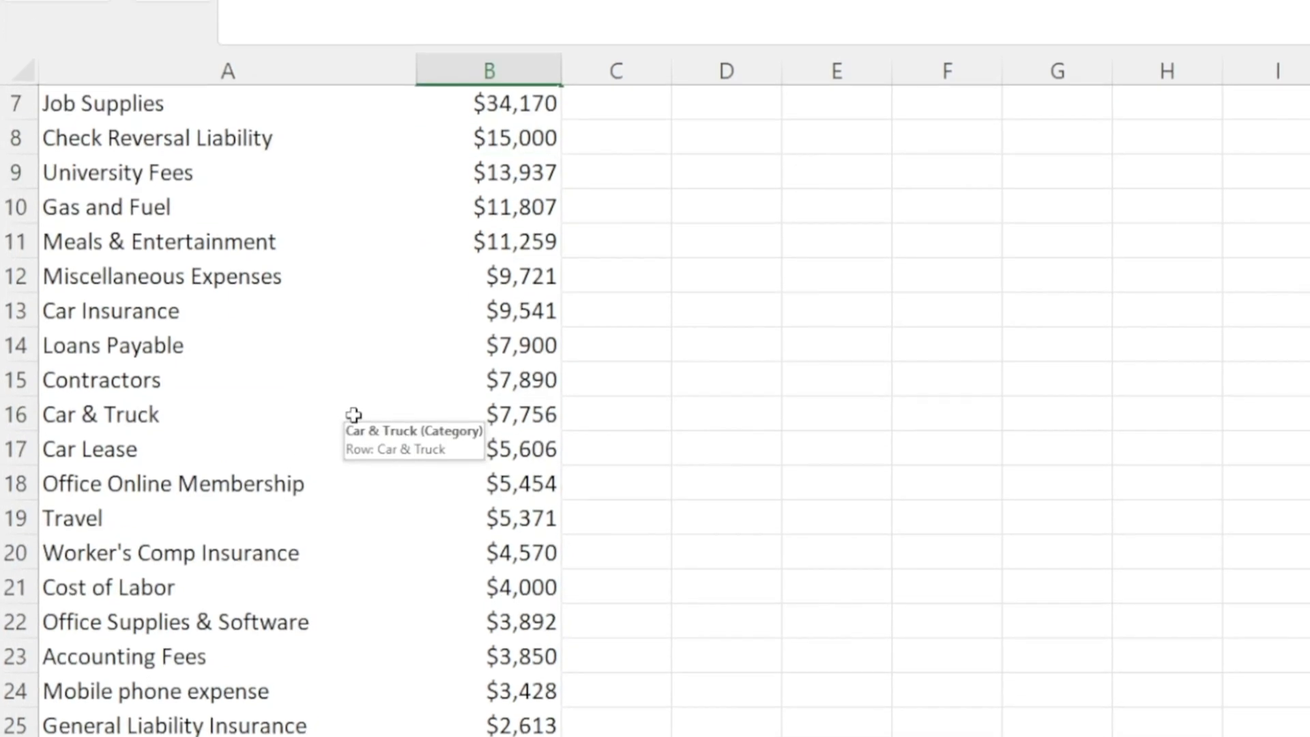
{"action": "scroll", "coordinate": [354, 430], "scroll_direction": "down", "scroll_amount": 1}
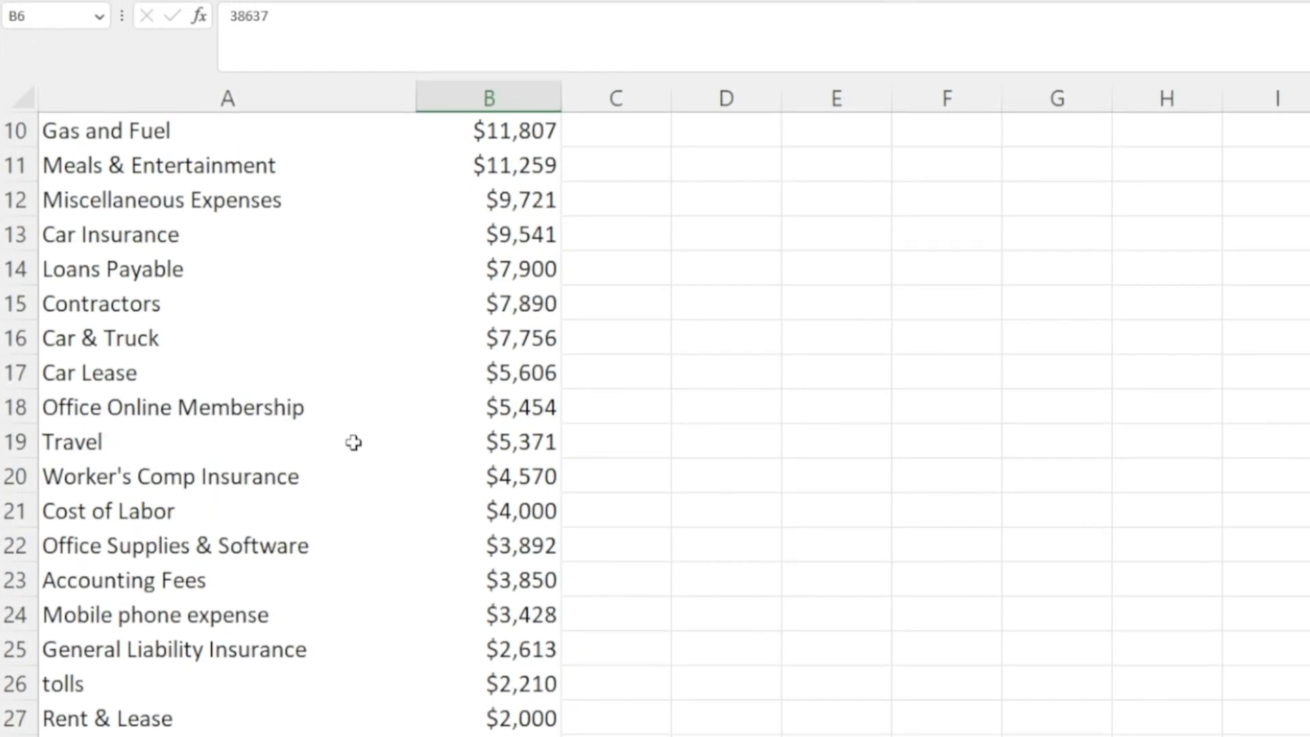
{"action": "scroll", "coordinate": [354, 444], "scroll_direction": "down", "scroll_amount": 3}
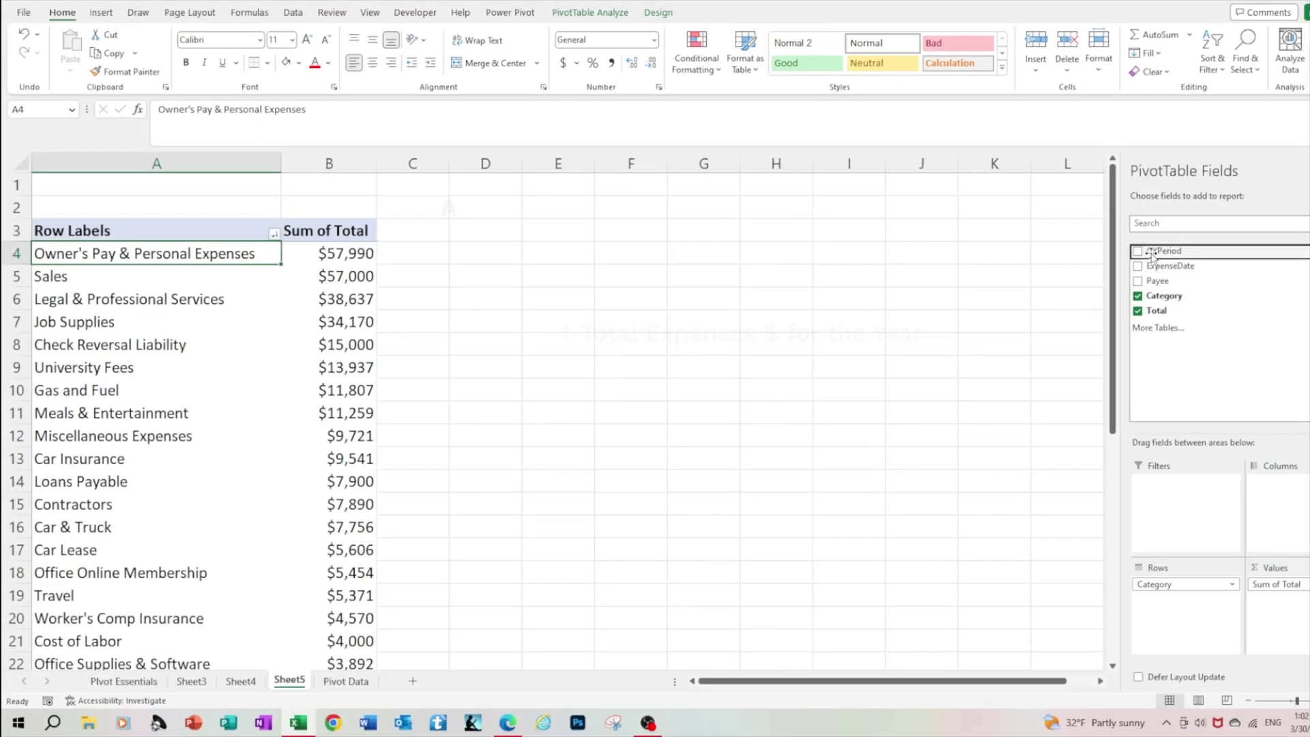
Nest Category under CYPeriod in the pivot rows and collapse the P02 period
{"action": "left_click_drag", "start_coordinate": [1152, 253], "coordinate": [1166, 582]}
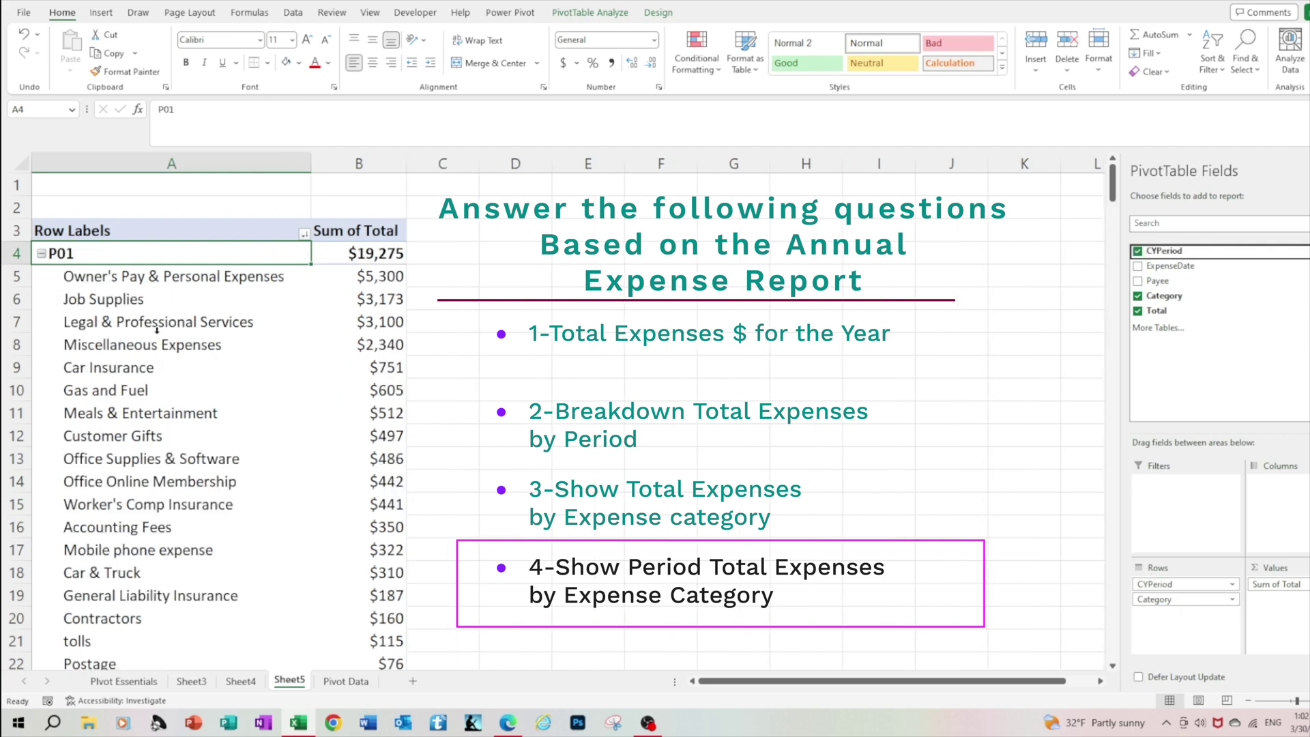
{"action": "scroll", "coordinate": [157, 330], "scroll_direction": "down", "scroll_amount": 8}
{"action": "scroll", "coordinate": [157, 330], "scroll_direction": "down", "scroll_amount": 14}
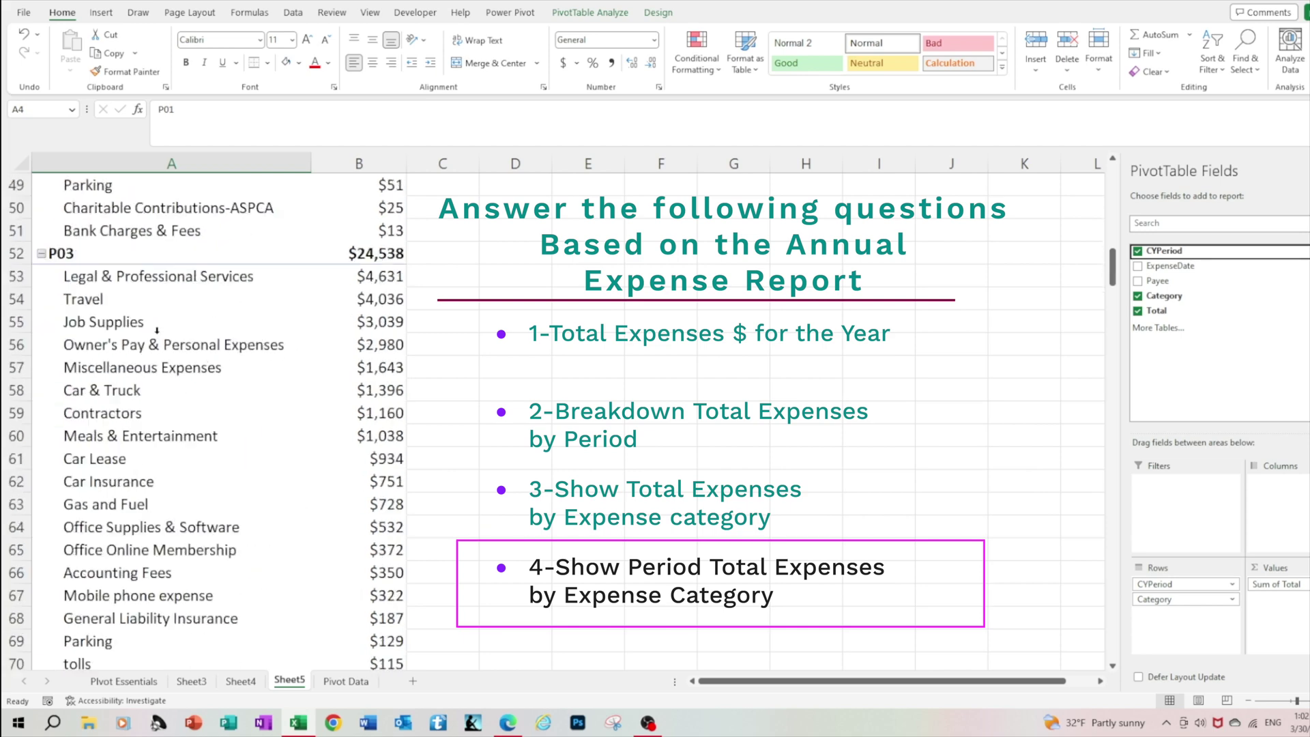
{"action": "scroll", "coordinate": [157, 330], "scroll_direction": "up", "scroll_amount": 20}
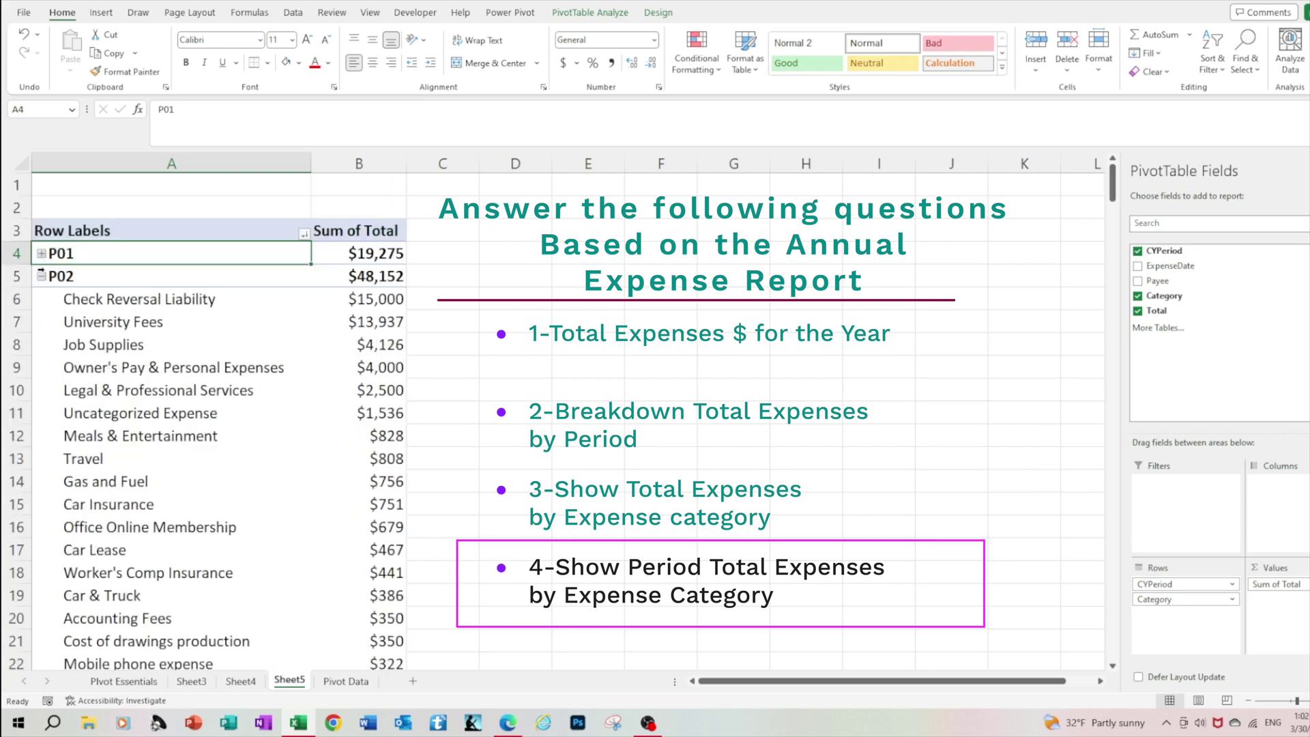
{"action": "left_click", "coordinate": [42, 276]}
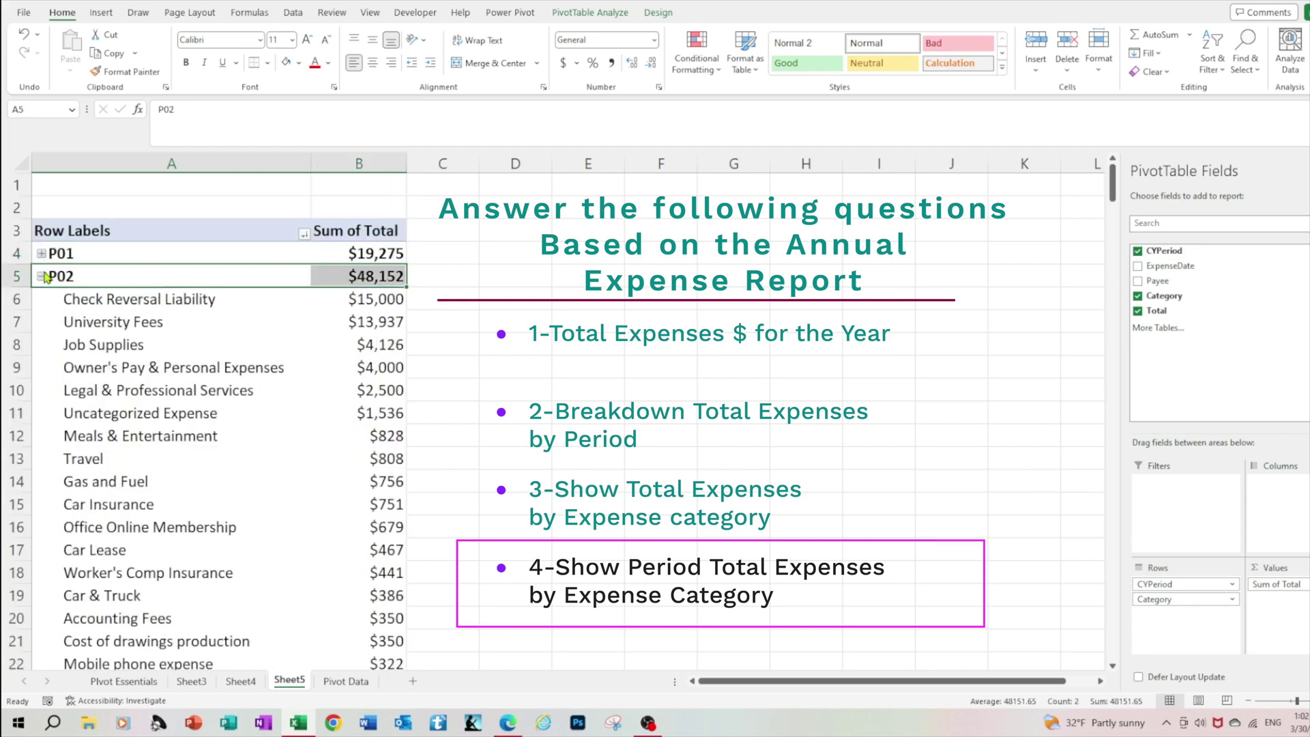
{"action": "left_click", "coordinate": [42, 276]}
Collapse the entire CYPeriod field to period totals, P01 $19,275 through P12 $33,540
{"action": "right_click", "coordinate": [42, 255]}
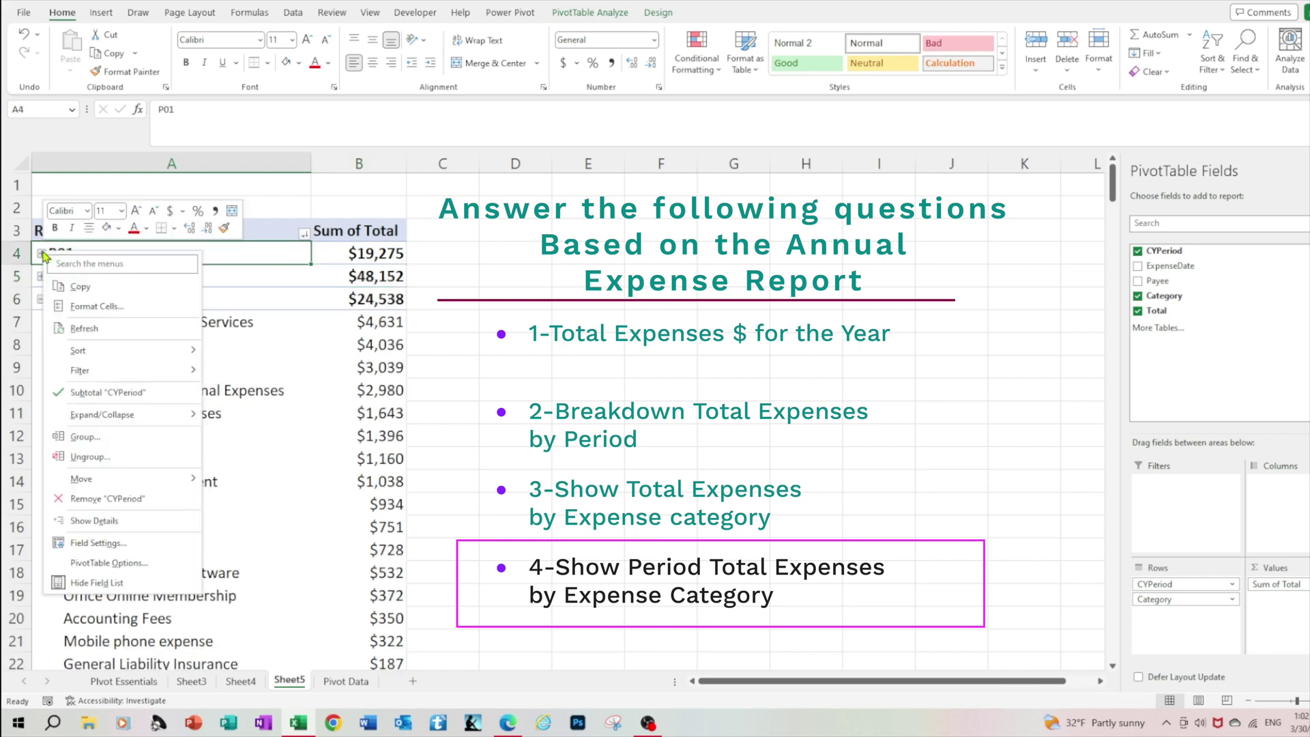
{"action": "left_click", "coordinate": [65, 300]}
{"action": "right_click", "coordinate": [66, 305]}
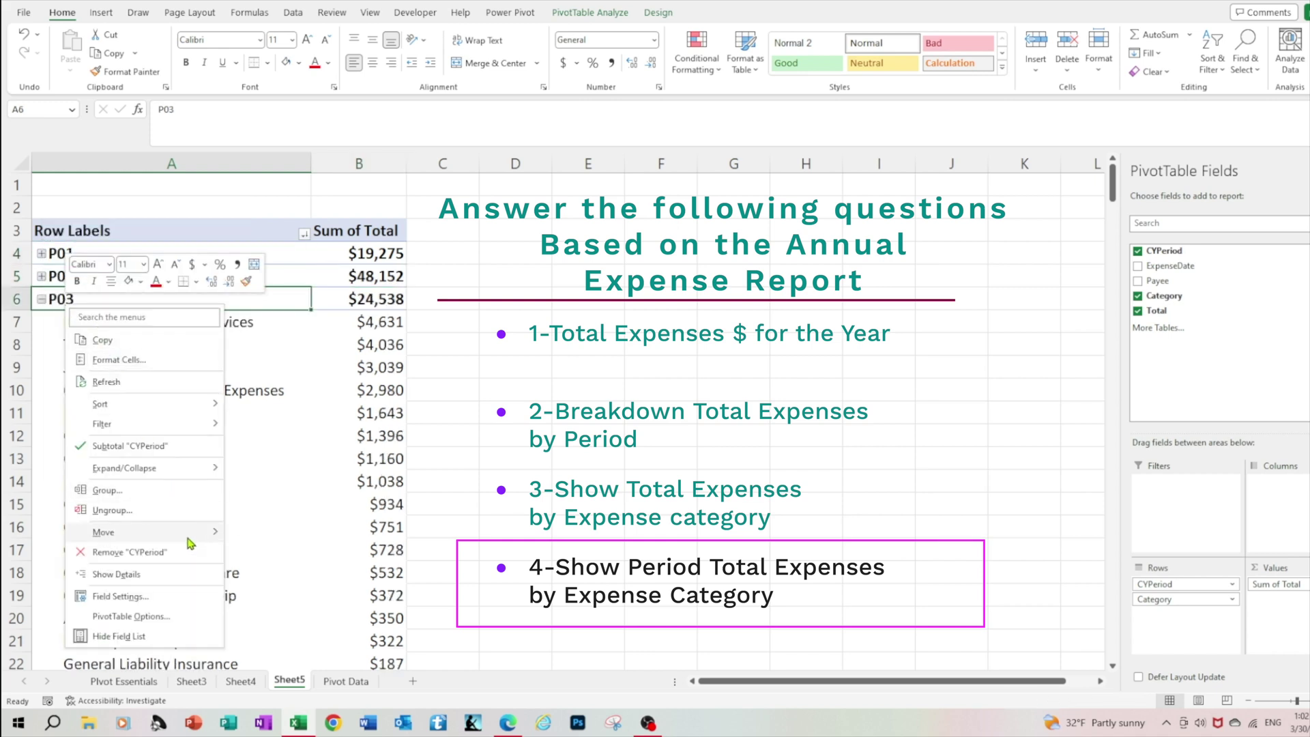
{"action": "mouse_move", "coordinate": [194, 468]}
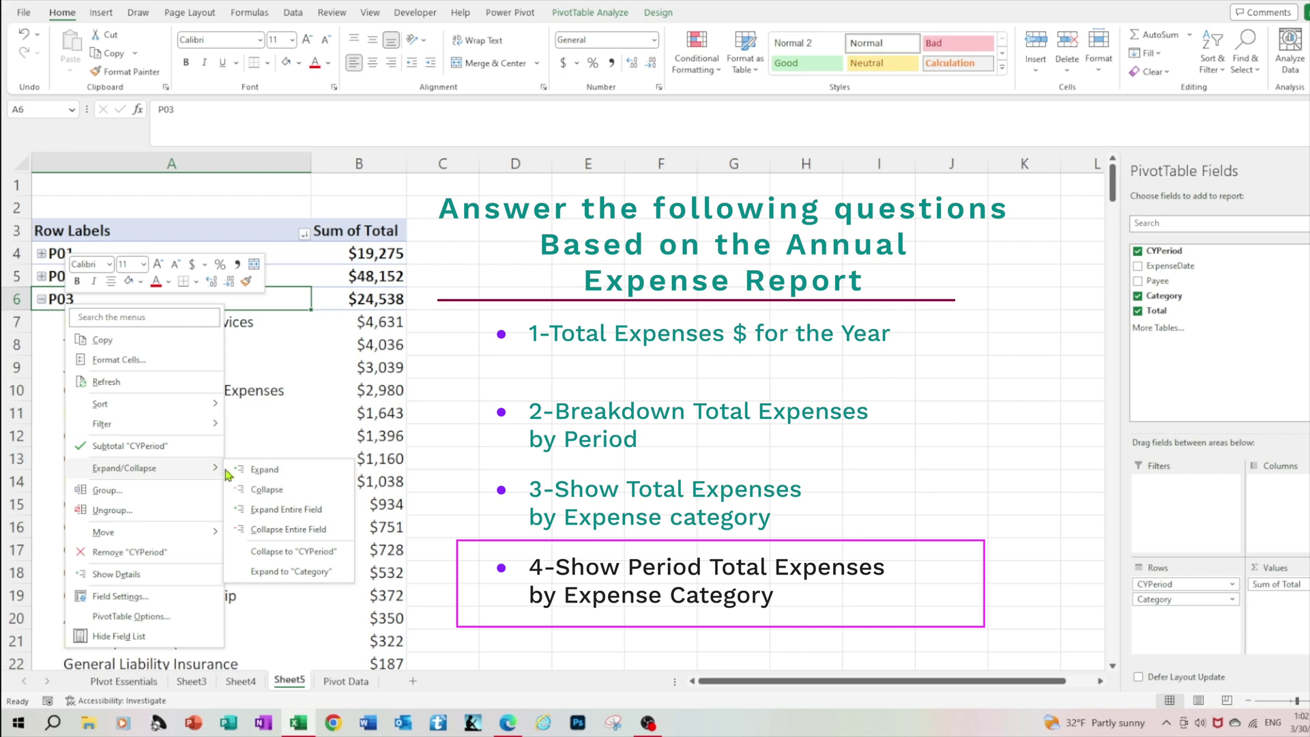
{"action": "left_click", "coordinate": [327, 530]}
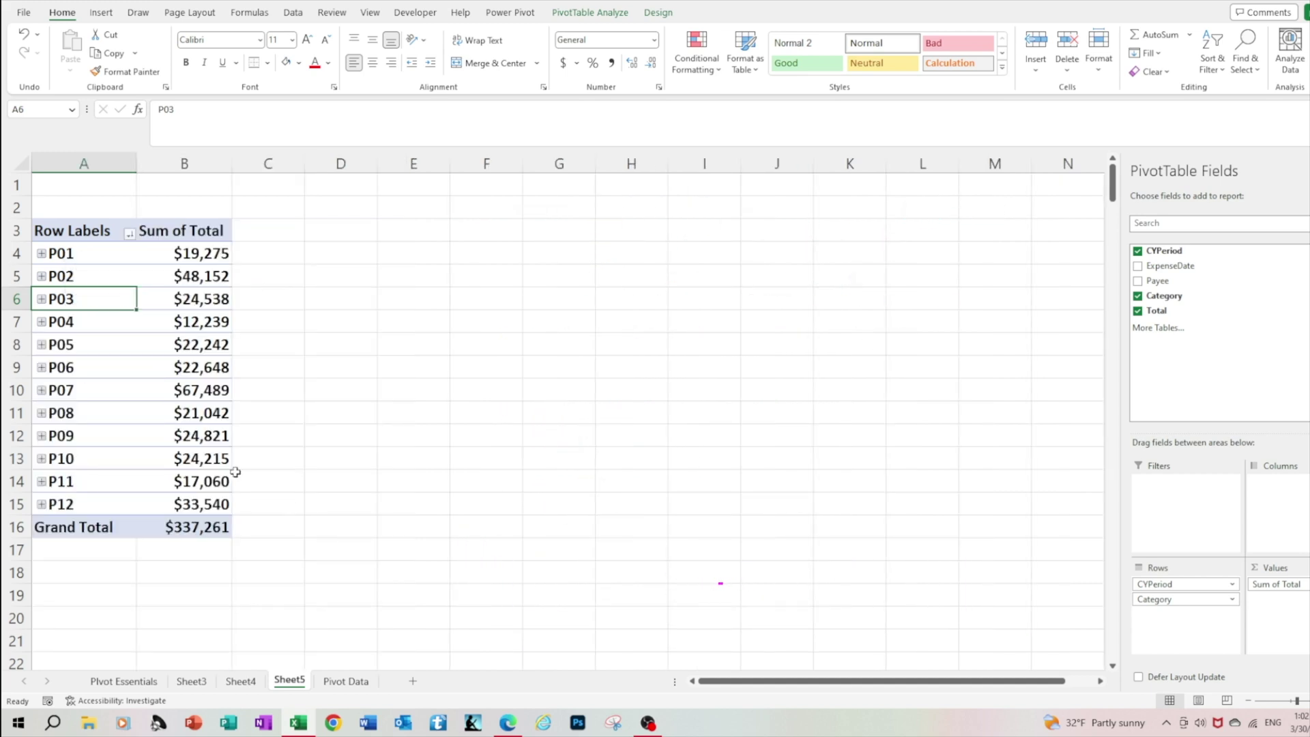
{"action": "left_click", "coordinate": [125, 335]}
{"action": "left_click", "coordinate": [394, 341]}
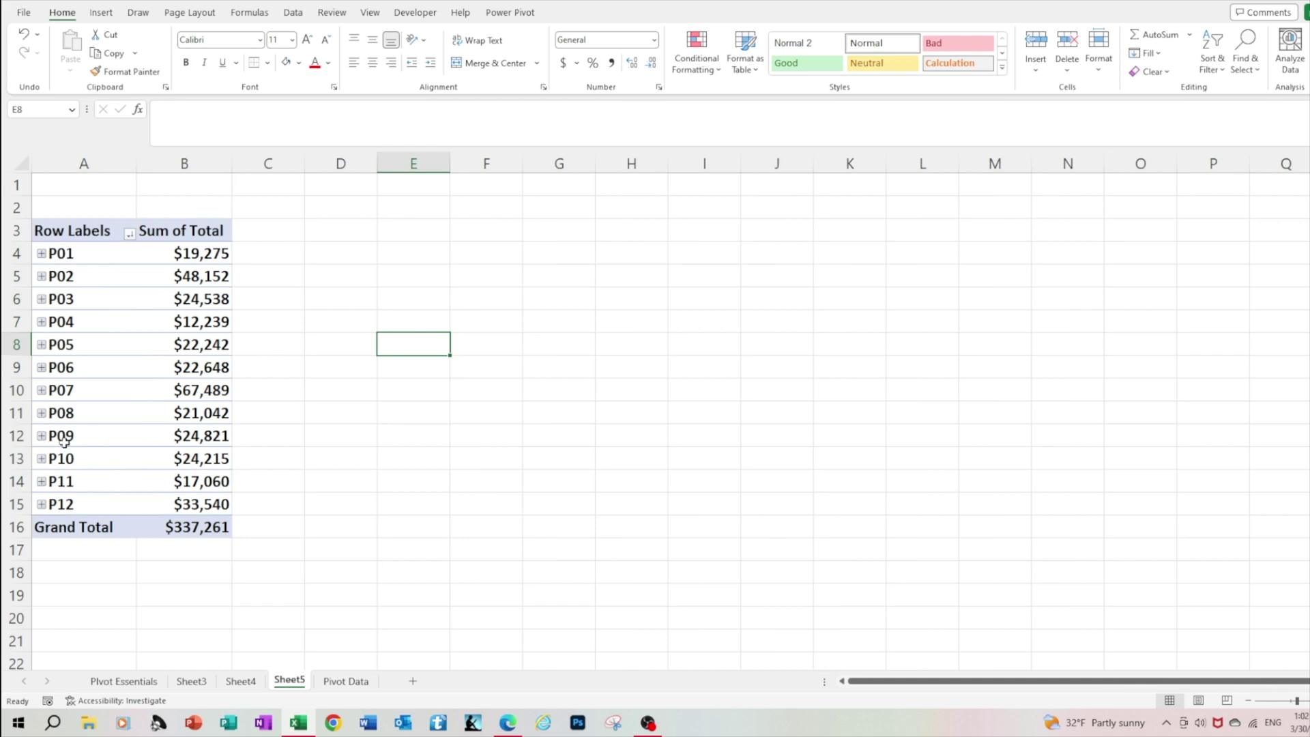
{"action": "left_click", "coordinate": [88, 427]}
{"action": "left_click", "coordinate": [153, 414]}
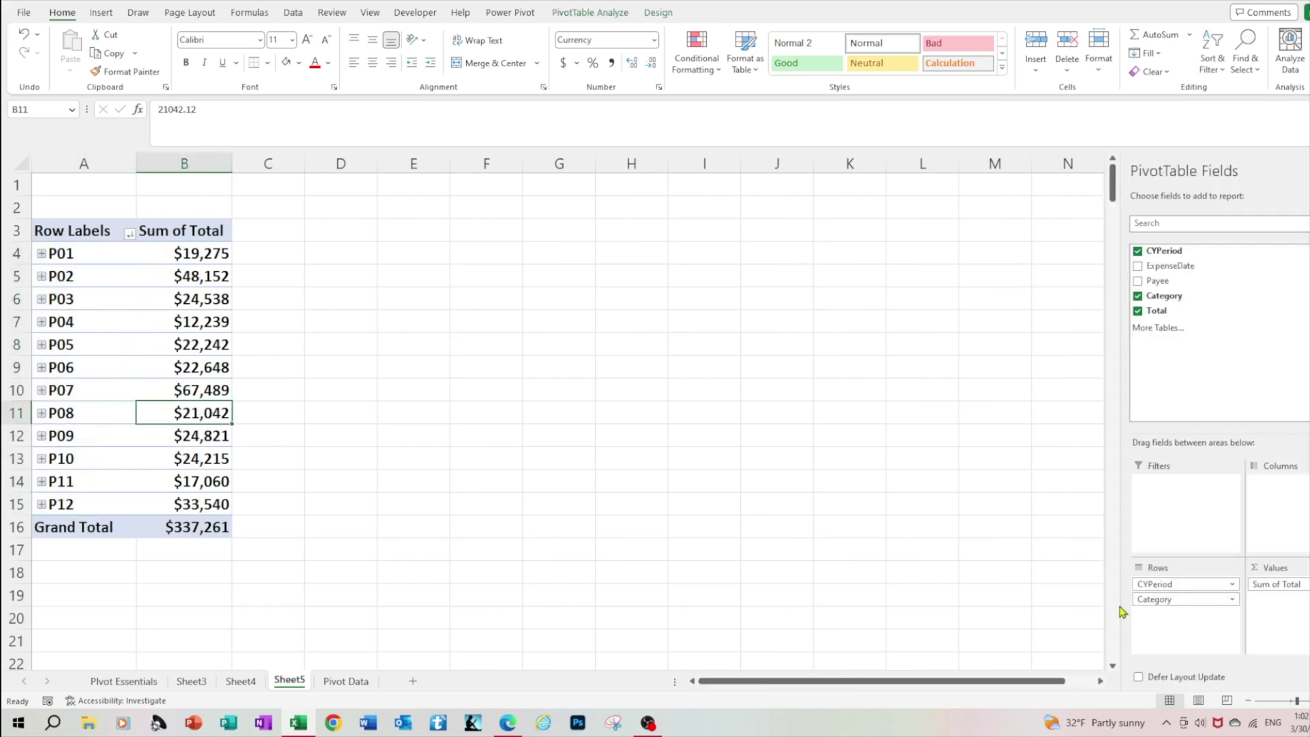
Move Category above CYPeriod in Rows and collapse each category to its total
{"action": "left_click", "coordinate": [1157, 601]}
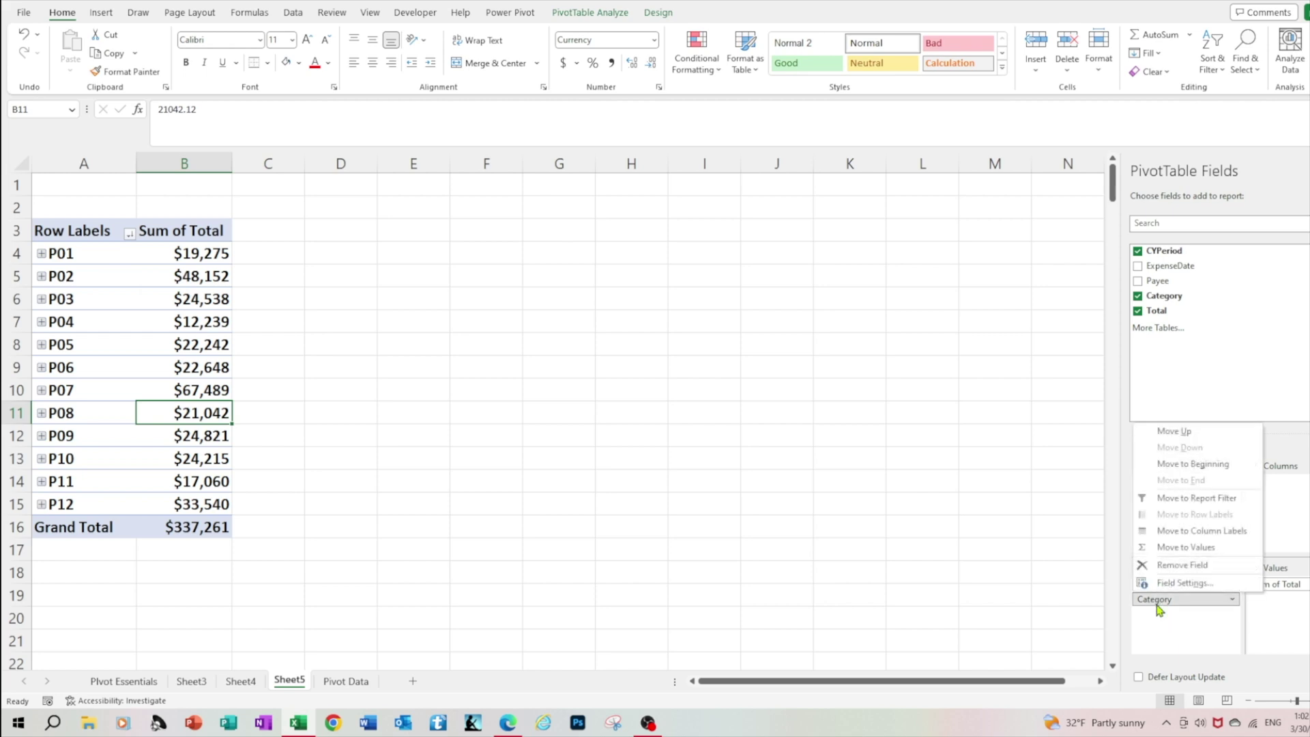
{"action": "left_click_drag", "start_coordinate": [1158, 610], "coordinate": [1158, 586]}
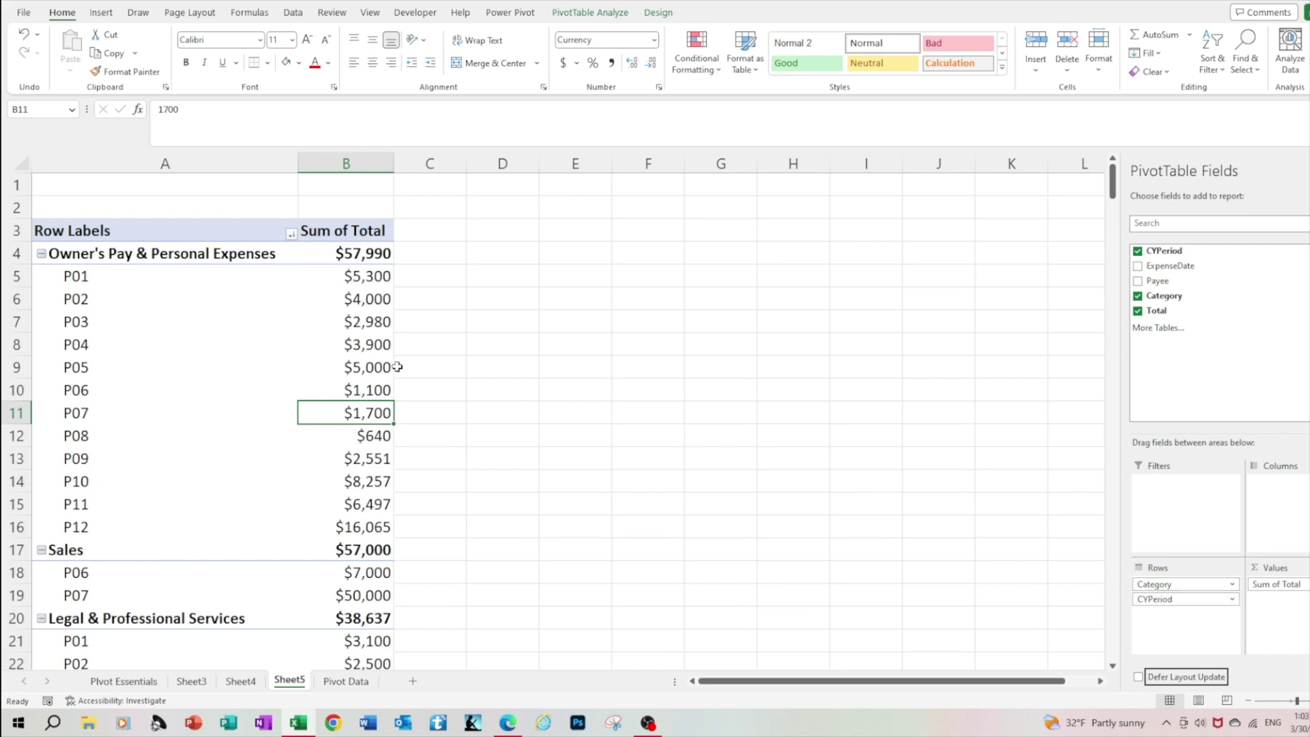
{"action": "right_click", "coordinate": [139, 335]}
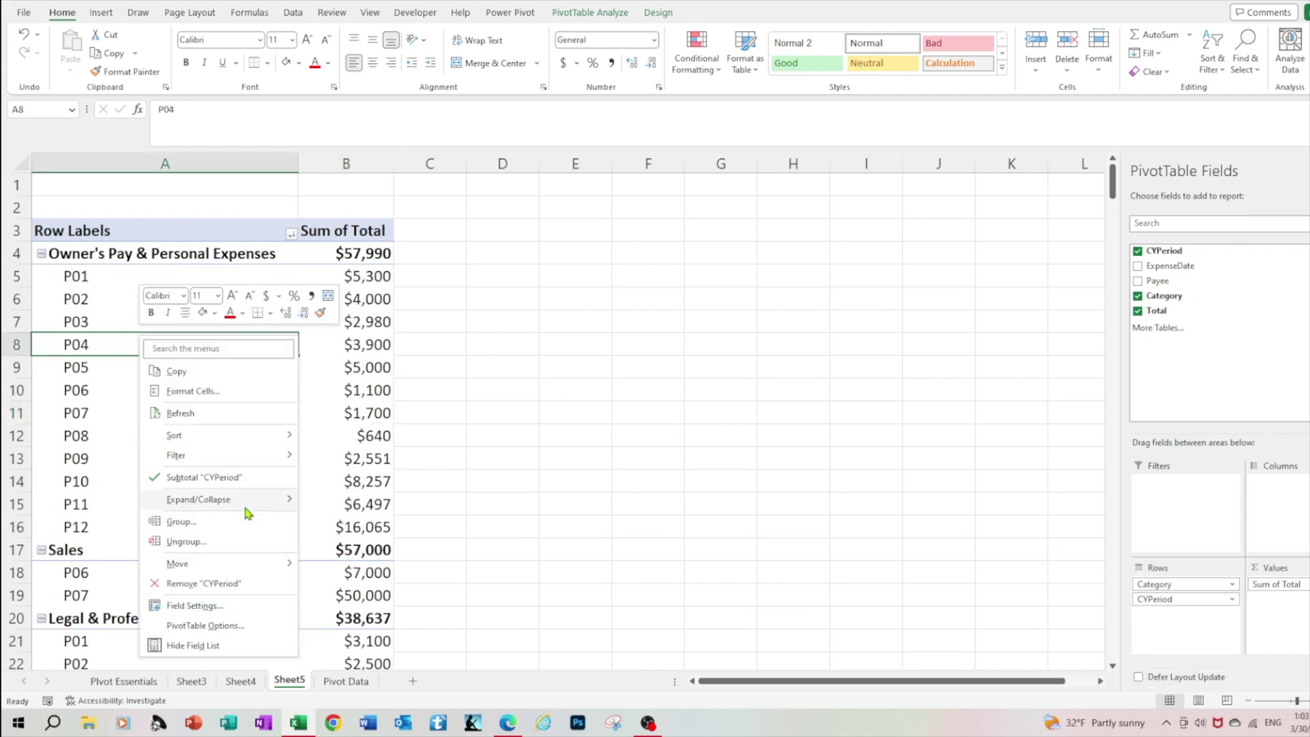
{"action": "mouse_move", "coordinate": [249, 507]}
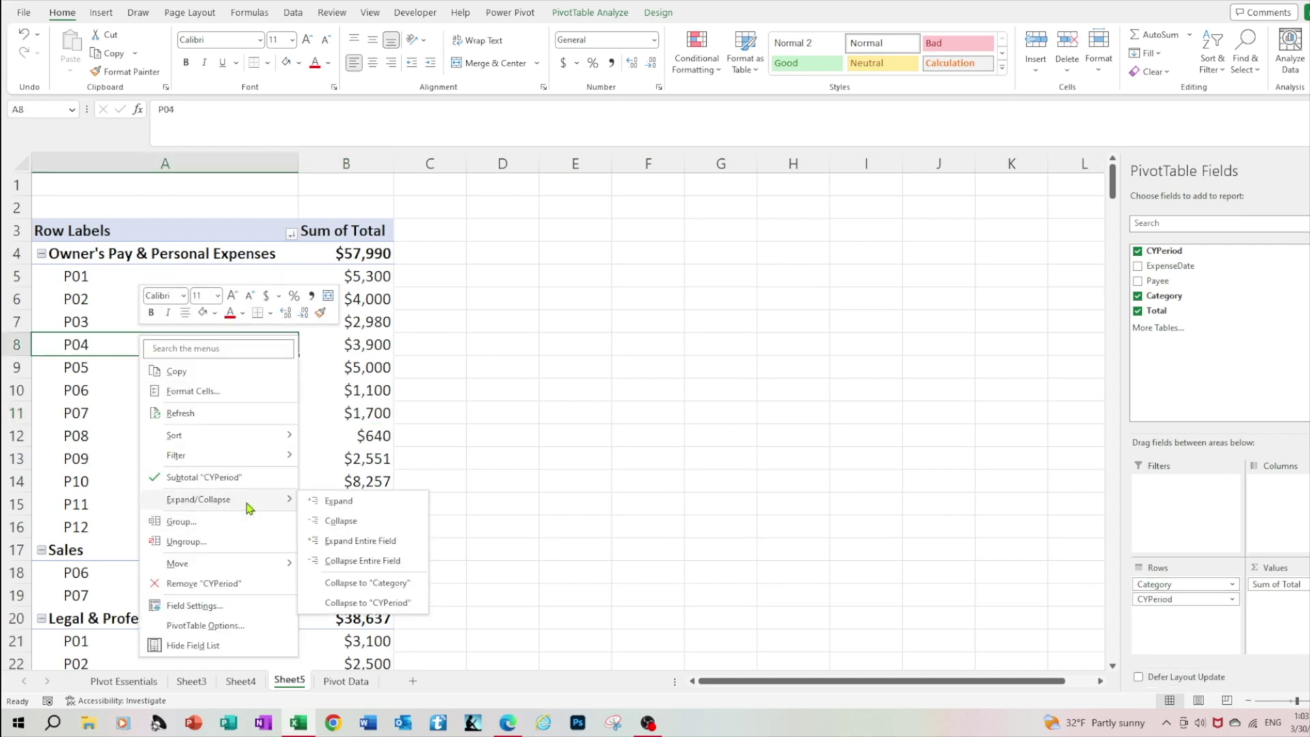
{"action": "left_click", "coordinate": [399, 560]}
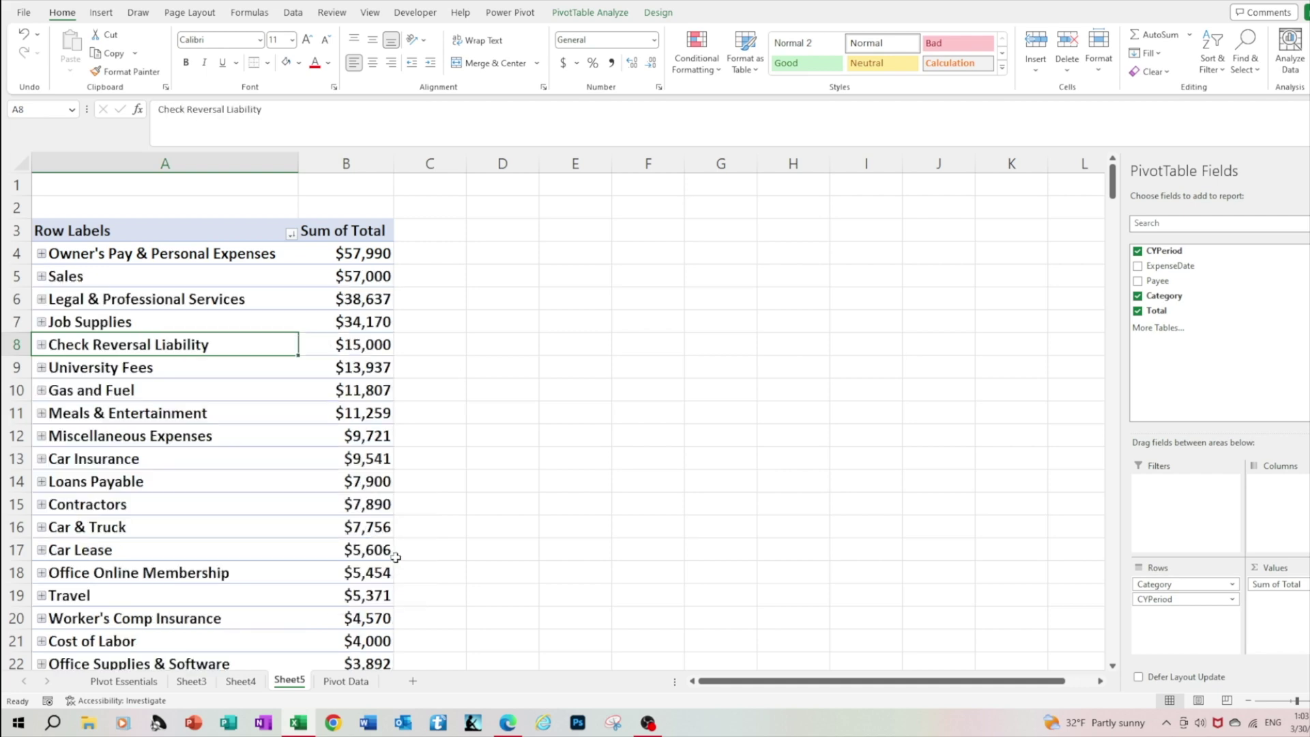
{"action": "left_click", "coordinate": [184, 413]}
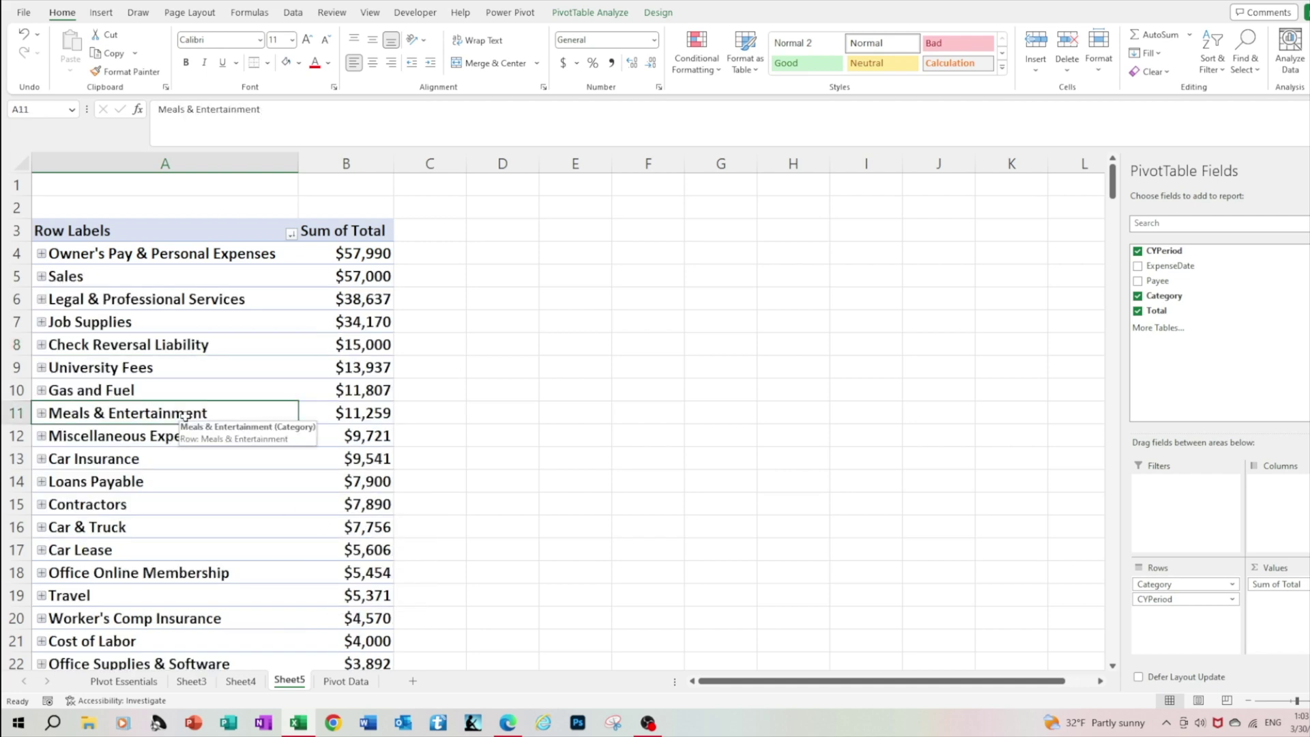